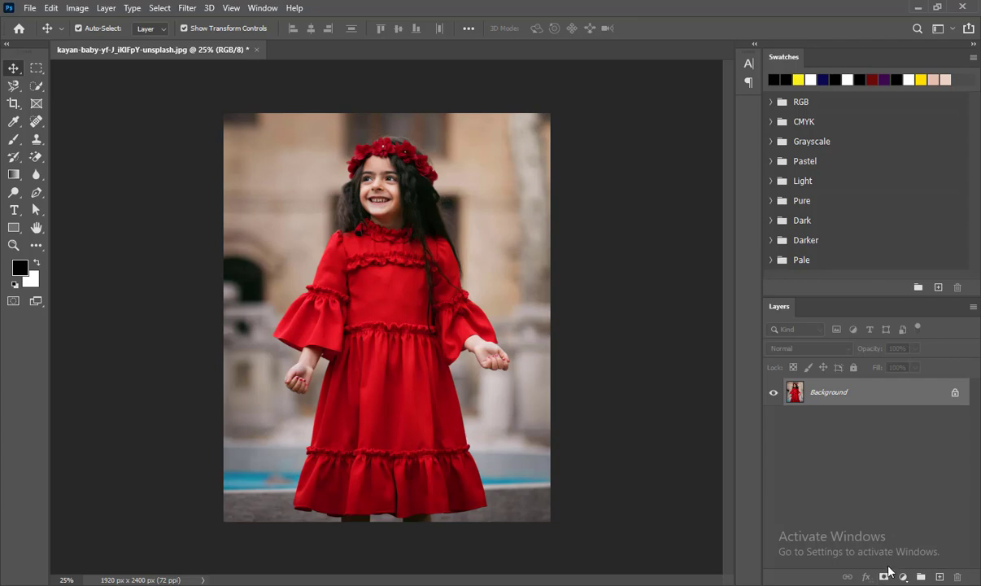
Select the girl with the Object Selection tool by drawing a rectangle around her.
{"action": "left_click", "coordinate": [36, 84]}
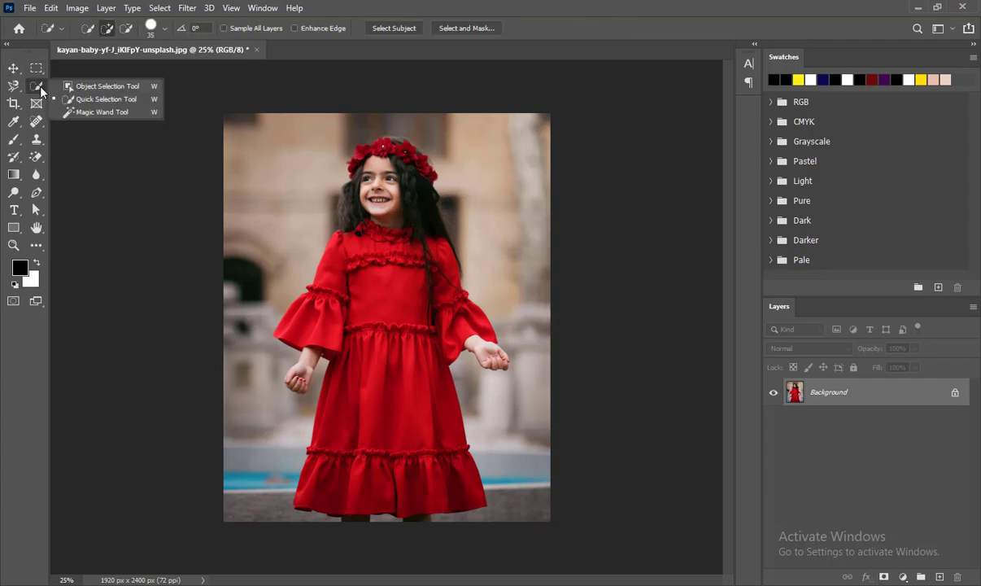
{"action": "left_click", "coordinate": [96, 87]}
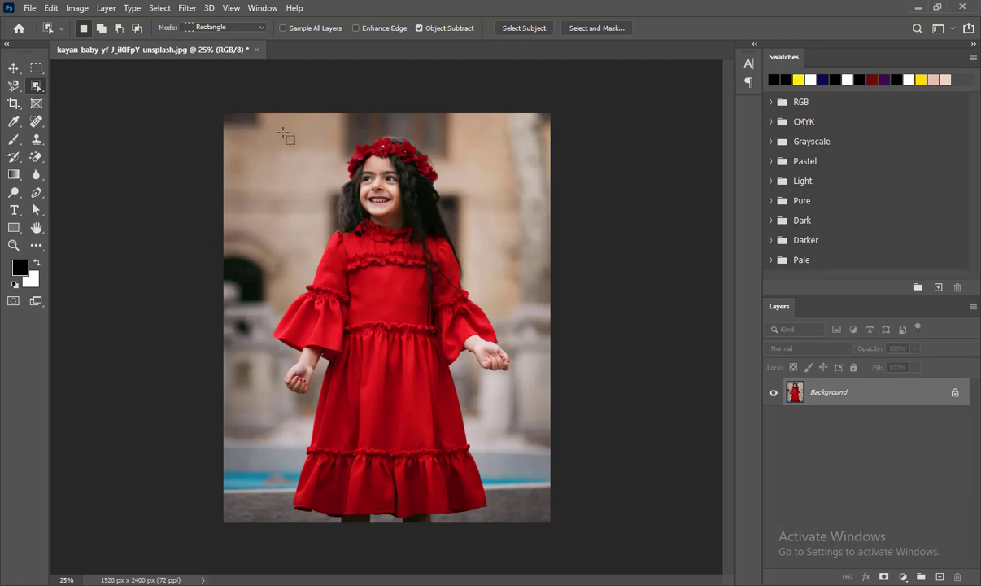
{"action": "mouse_move", "coordinate": [283, 133]}
{"action": "left_mouse_down"}
{"action": "mouse_move", "coordinate": [498, 397]}
{"action": "mouse_move", "coordinate": [527, 521]}
{"action": "left_mouse_up"}
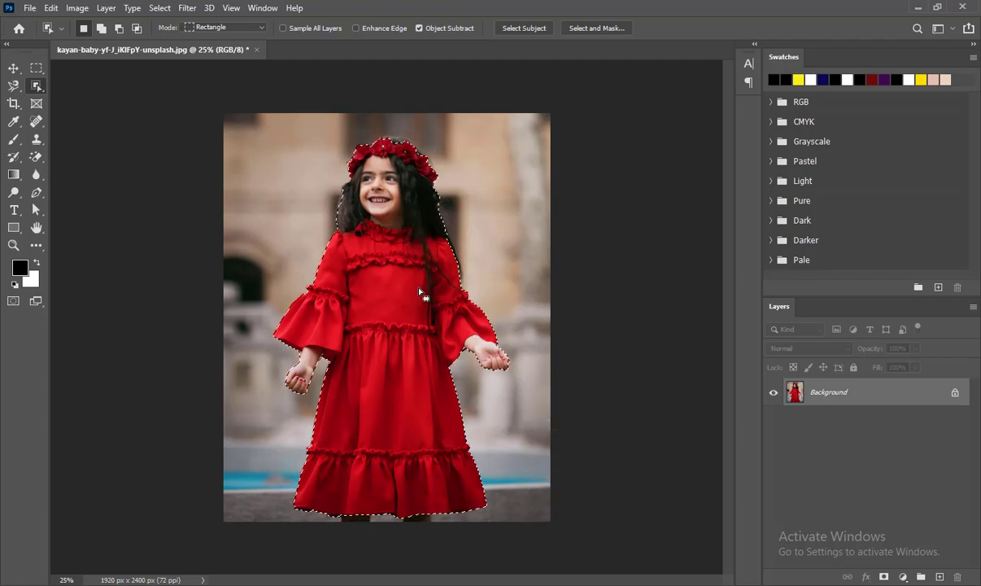
Add the hair around the flower crown to the selection with the Quick Selection tool.
{"action": "key", "text": "z"}
{"action": "left_click", "coordinate": [389, 157]}
{"action": "left_click", "coordinate": [388, 158]}
{"action": "left_click", "coordinate": [388, 158]}
{"action": "left_click_drag", "start_coordinate": [405, 141], "coordinate": [410, 231]}
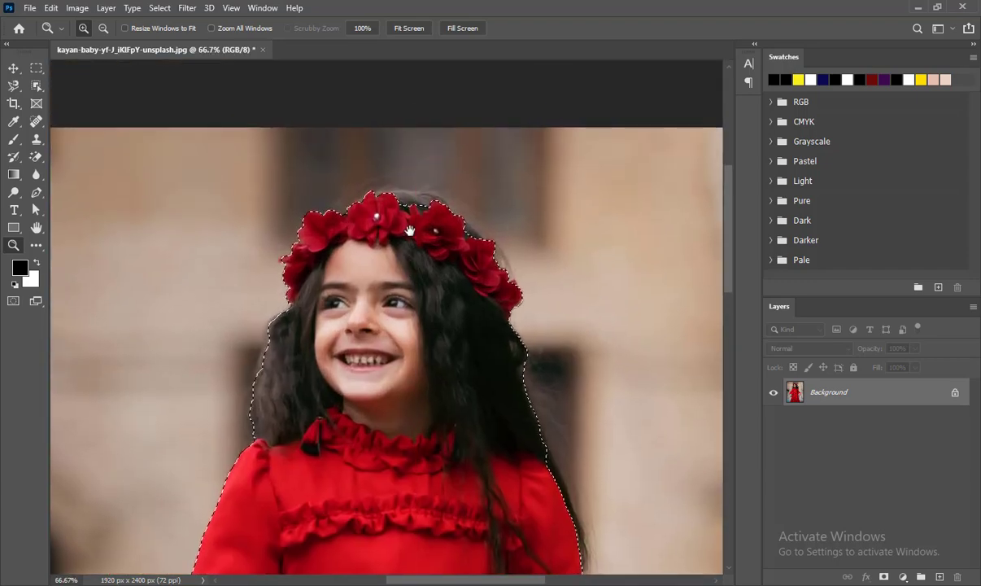
{"action": "left_click", "coordinate": [409, 231]}
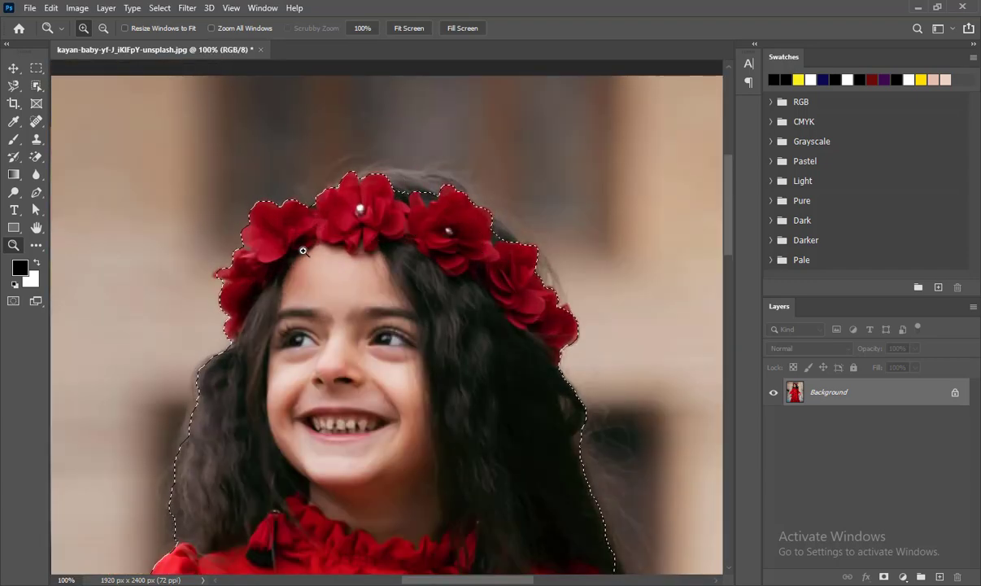
{"action": "left_click", "coordinate": [37, 87]}
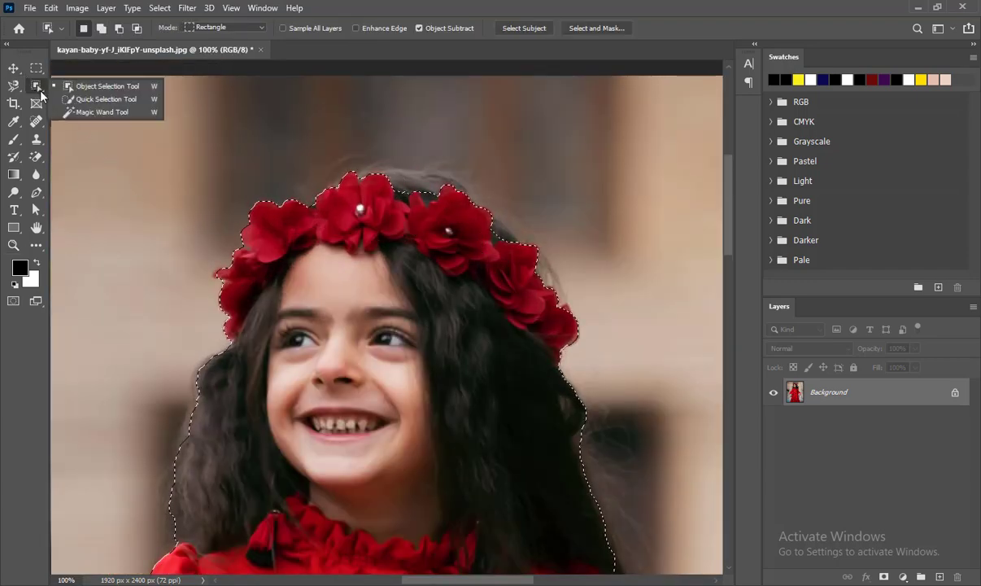
{"action": "left_click", "coordinate": [105, 99]}
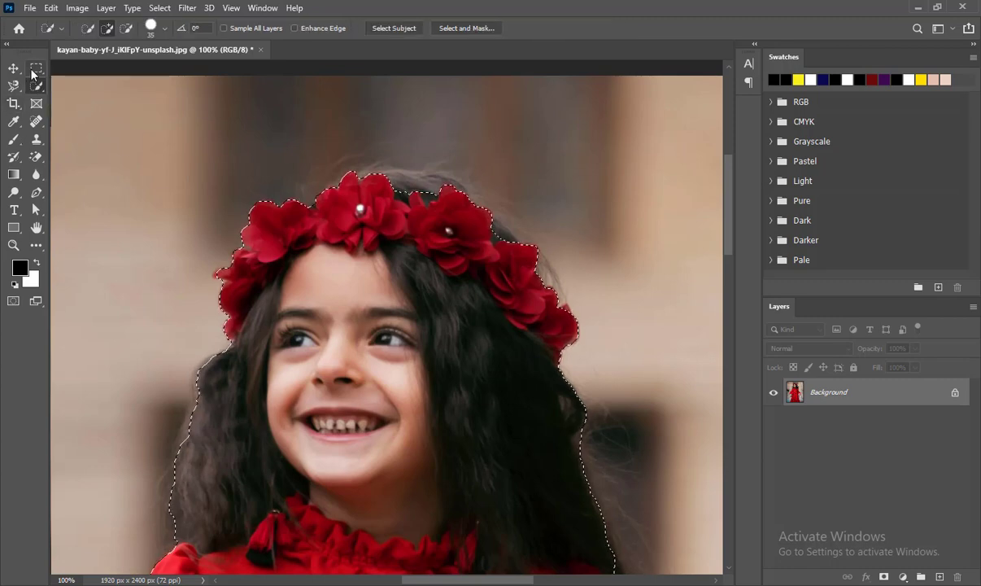
{"action": "mouse_move", "coordinate": [449, 203]}
{"action": "left_mouse_down"}
{"action": "mouse_move", "coordinate": [355, 190]}
{"action": "mouse_move", "coordinate": [399, 189]}
{"action": "mouse_move", "coordinate": [457, 218]}
{"action": "mouse_move", "coordinate": [412, 184]}
{"action": "mouse_move", "coordinate": [357, 175]}
{"action": "left_mouse_up"}
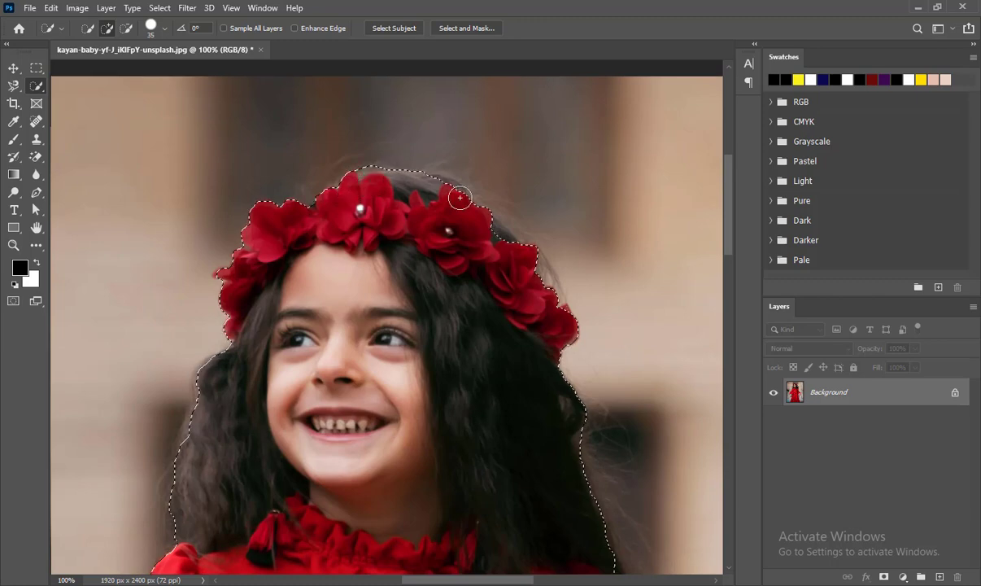
{"action": "mouse_move", "coordinate": [459, 197]}
{"action": "left_mouse_down"}
{"action": "mouse_move", "coordinate": [505, 241]}
{"action": "mouse_move", "coordinate": [496, 231]}
{"action": "mouse_move", "coordinate": [517, 241]}
{"action": "mouse_move", "coordinate": [562, 323]}
{"action": "left_mouse_up"}
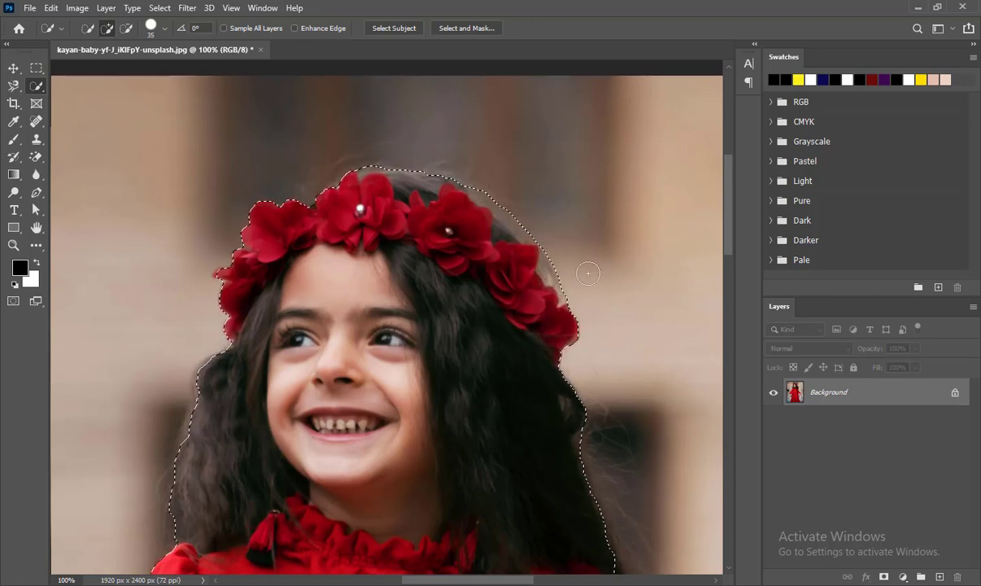
Inspect the selection edges along the hair, arms and dress.
{"action": "key", "text": "alt"}
{"action": "key", "text": "alt"}
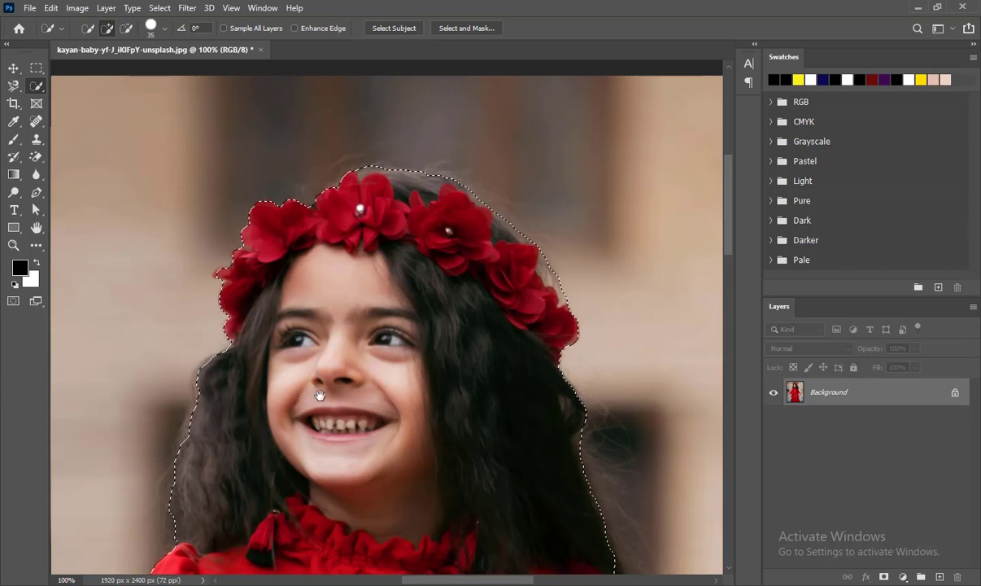
{"action": "scroll", "coordinate": [512, 250], "scroll_direction": "down", "scroll_amount": 5}
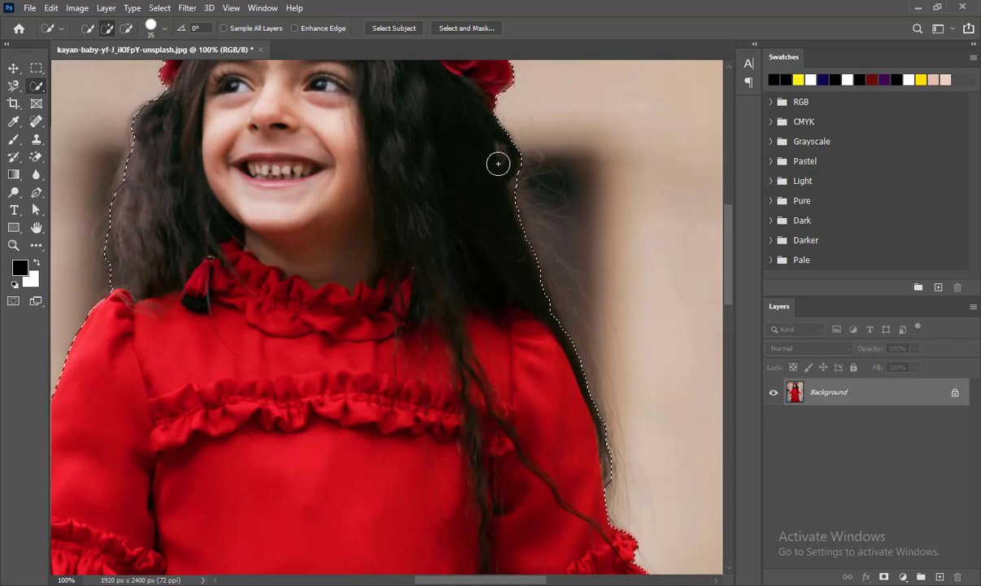
{"action": "left_click_drag", "start_coordinate": [194, 322], "coordinate": [416, 293]}
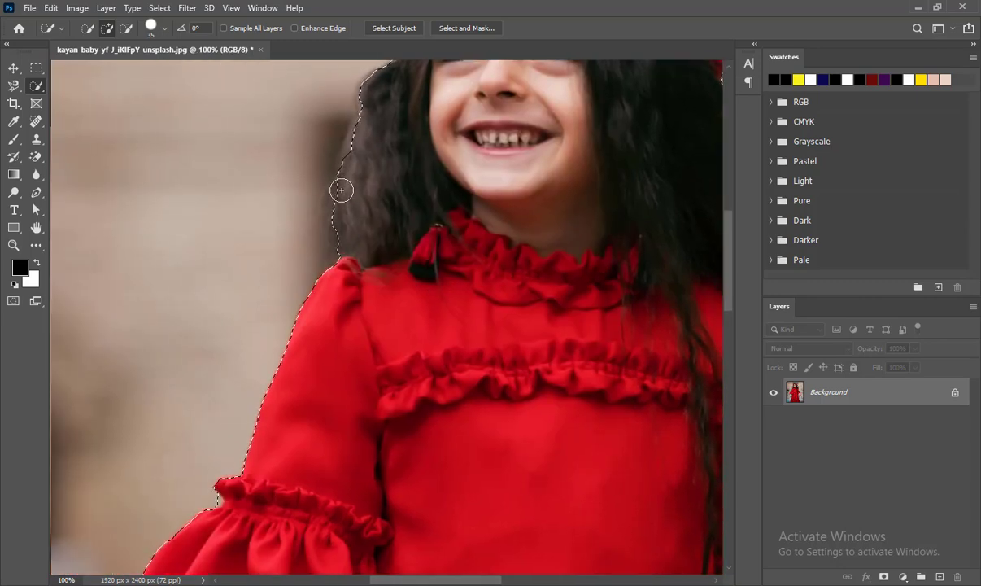
{"action": "left_click_drag", "start_coordinate": [339, 394], "coordinate": [354, 215]}
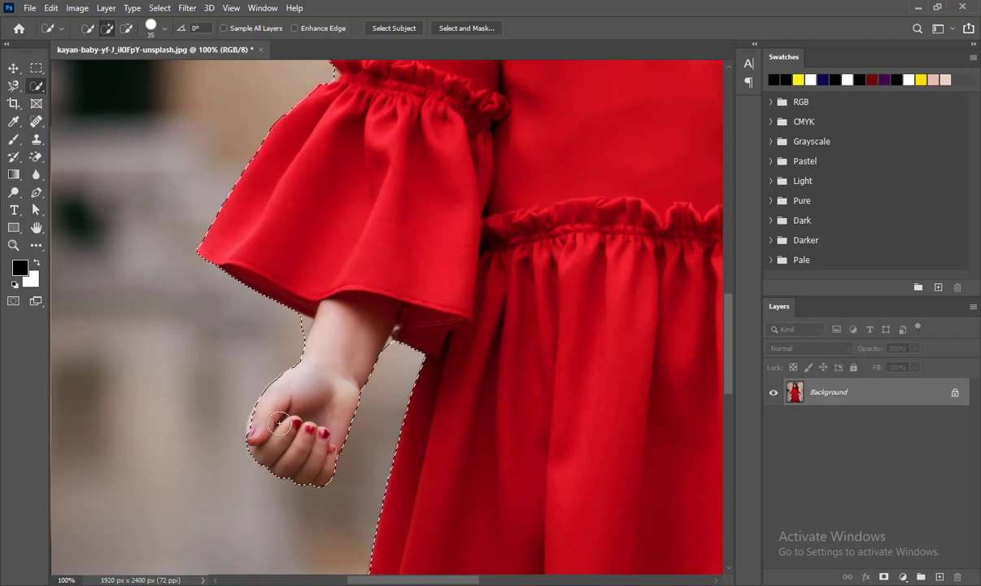
{"action": "mouse_move", "coordinate": [537, 453]}
{"action": "left_mouse_down"}
{"action": "mouse_move", "coordinate": [415, 347]}
{"action": "mouse_move", "coordinate": [178, 409]}
{"action": "left_mouse_up"}
{"action": "left_click_drag", "start_coordinate": [353, 355], "coordinate": [293, 493]}
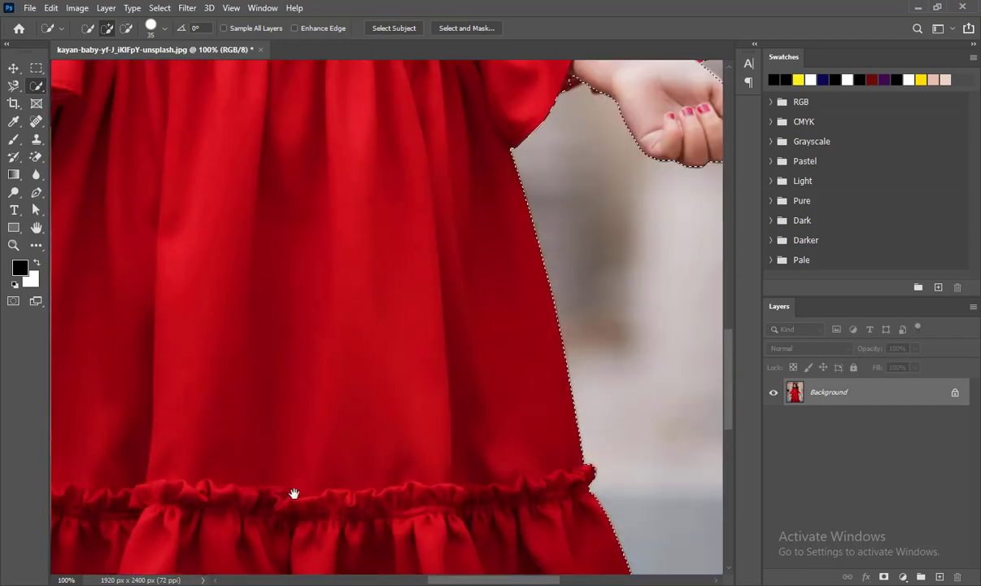
{"action": "left_click_drag", "start_coordinate": [358, 253], "coordinate": [309, 473]}
{"action": "left_click_drag", "start_coordinate": [429, 210], "coordinate": [416, 376]}
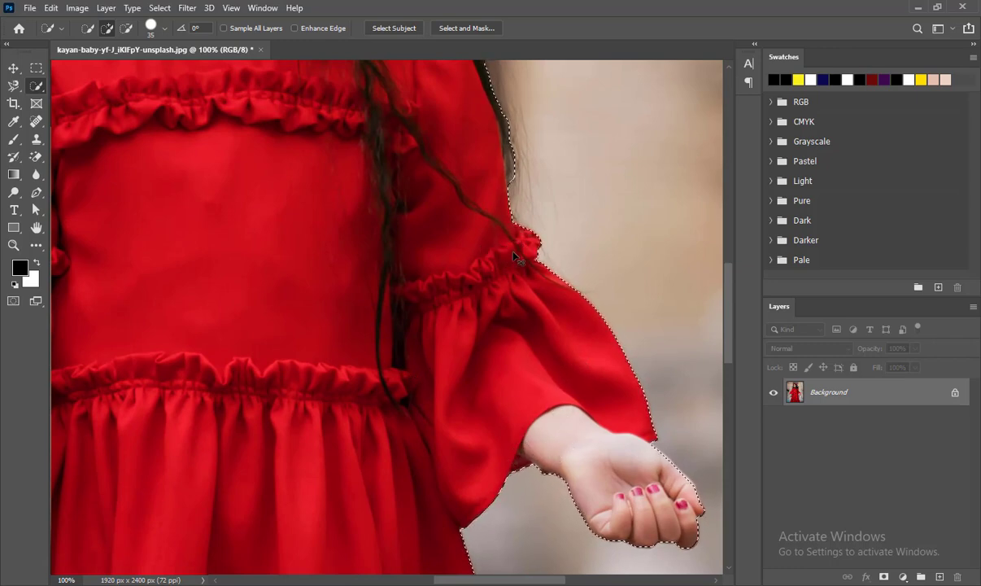
Copy the selected girl onto a new layer.
{"action": "key", "text": "ctrl+j"}
{"action": "key", "text": "ctrl+minus"}
{"action": "key", "text": "ctrl+minus"}
{"action": "key", "text": "ctrl+minus"}
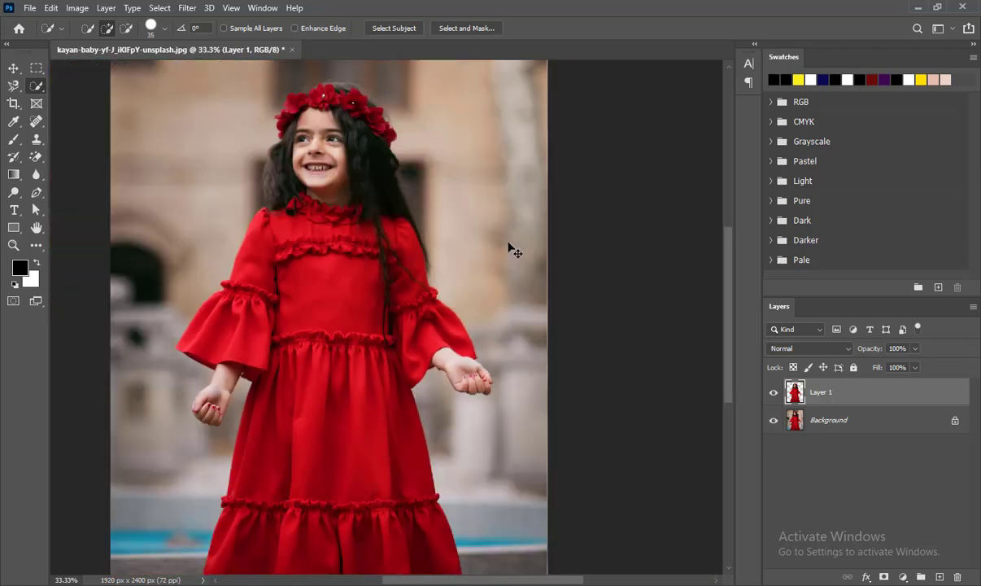
Add a Solid Color fill layer above the Background in yellow f6ee17.
{"action": "left_click", "coordinate": [848, 419]}
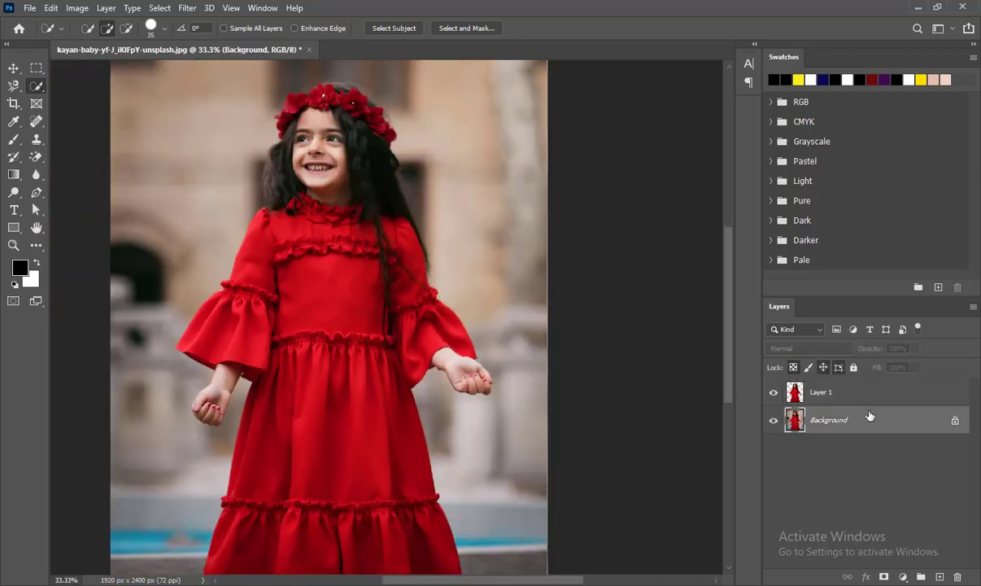
{"action": "left_click", "coordinate": [902, 576]}
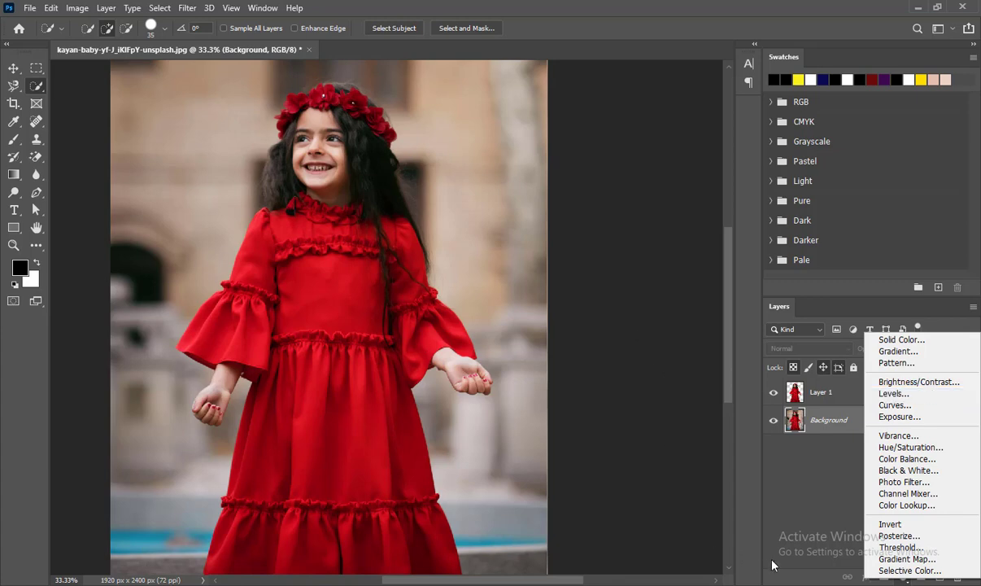
{"action": "left_click", "coordinate": [790, 510]}
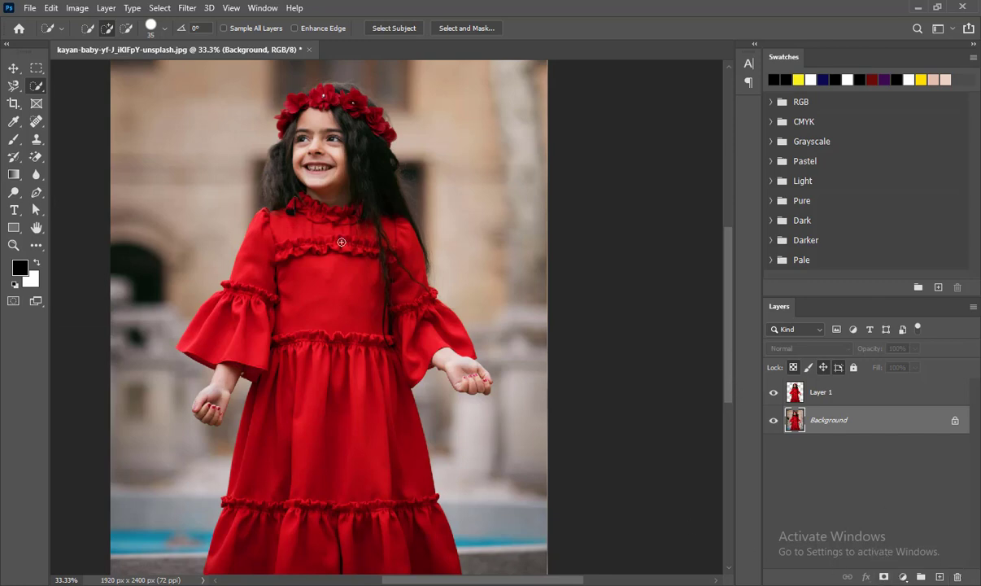
{"action": "left_click", "coordinate": [903, 577]}
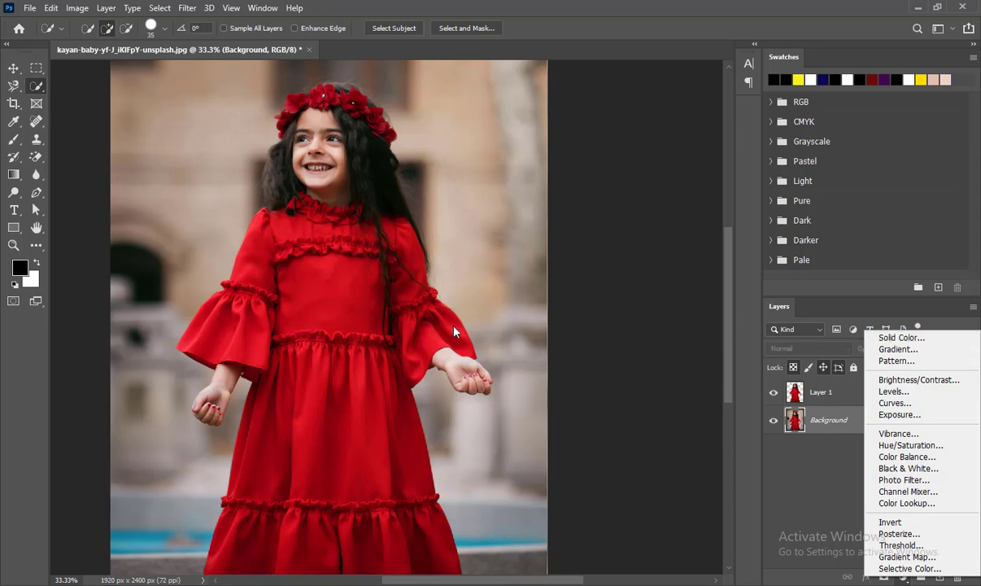
{"action": "left_click", "coordinate": [843, 429]}
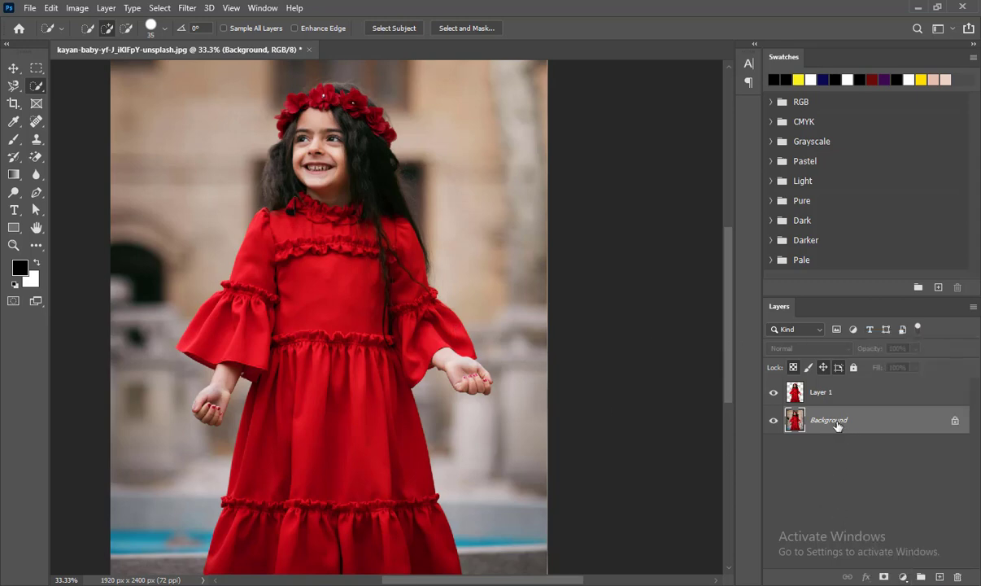
{"action": "left_click", "coordinate": [903, 577]}
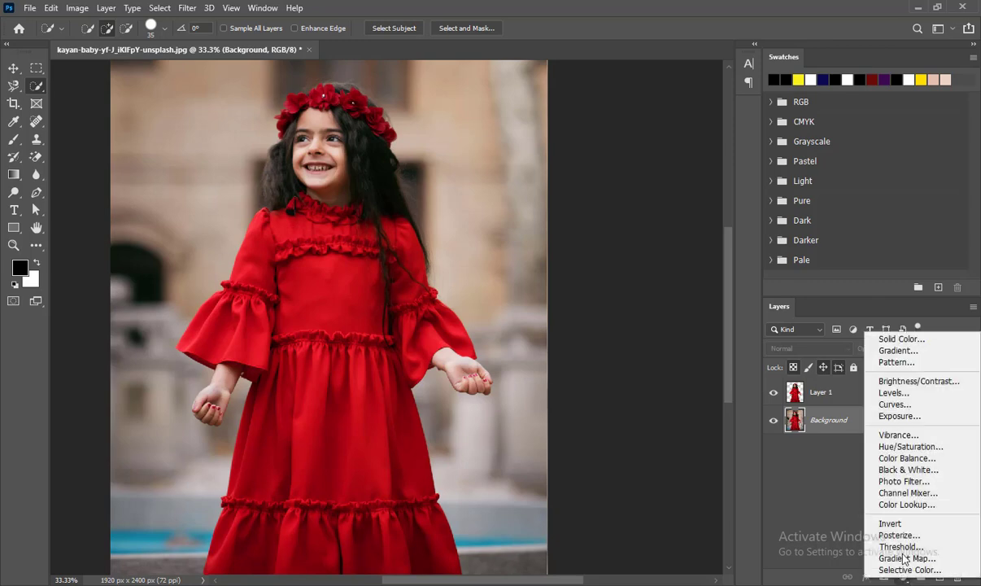
{"action": "left_click", "coordinate": [900, 338]}
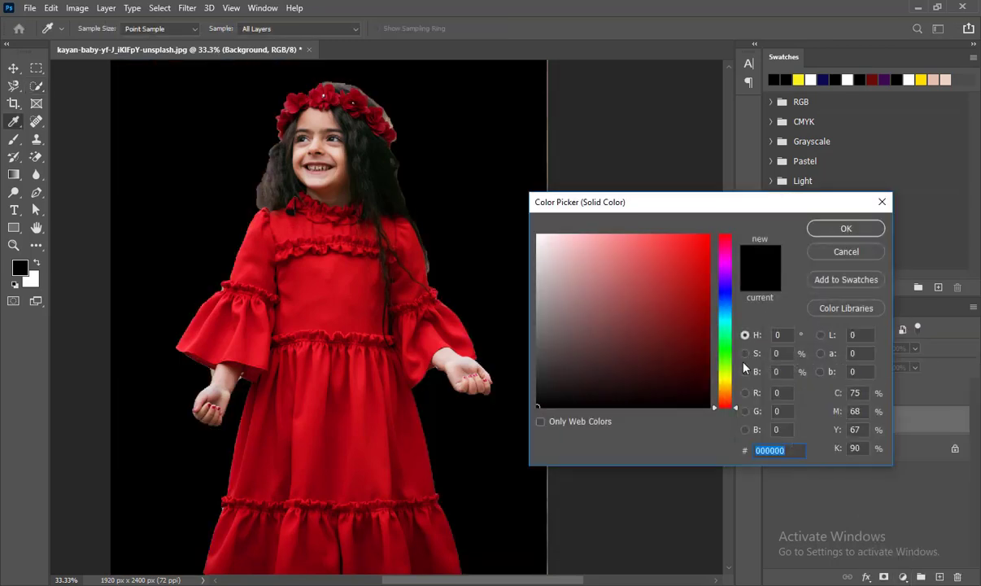
{"action": "left_click_drag", "start_coordinate": [728, 393], "coordinate": [726, 379]}
{"action": "left_click", "coordinate": [693, 240]}
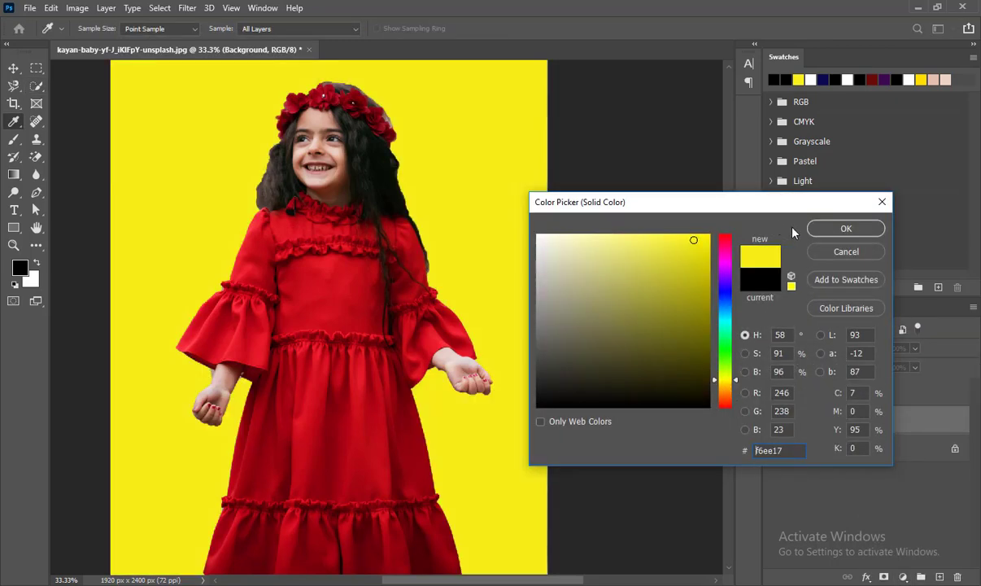
{"action": "left_click", "coordinate": [846, 230]}
{"action": "key", "text": "w"}
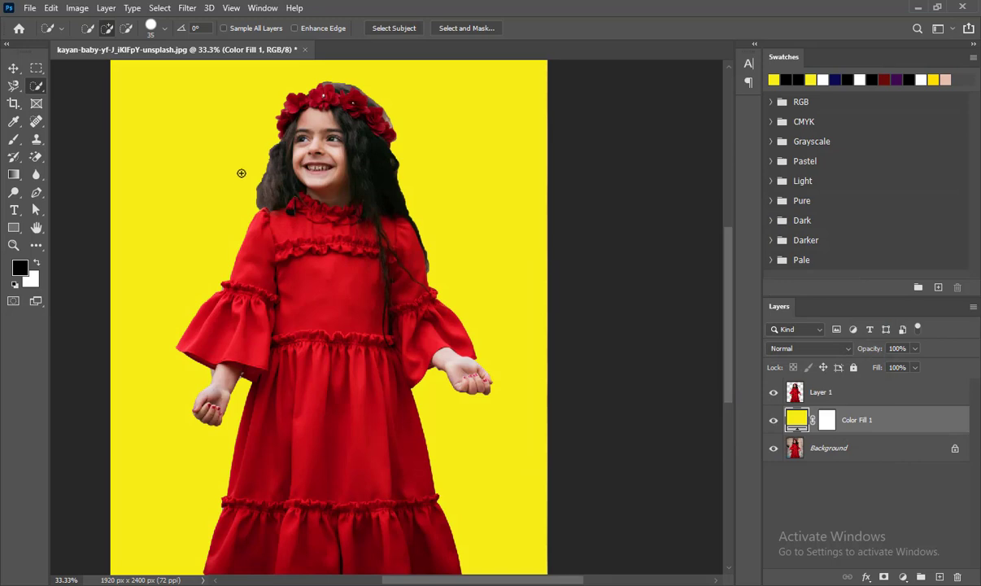
Change the fill layer's color to purple 59198f.
{"action": "double_click", "coordinate": [797, 418]}
{"action": "mouse_move", "coordinate": [671, 274]}
{"action": "left_mouse_down"}
{"action": "mouse_move", "coordinate": [606, 350]}
{"action": "mouse_move", "coordinate": [573, 270]}
{"action": "mouse_move", "coordinate": [697, 367]}
{"action": "mouse_move", "coordinate": [591, 266]}
{"action": "mouse_move", "coordinate": [572, 270]}
{"action": "left_mouse_up"}
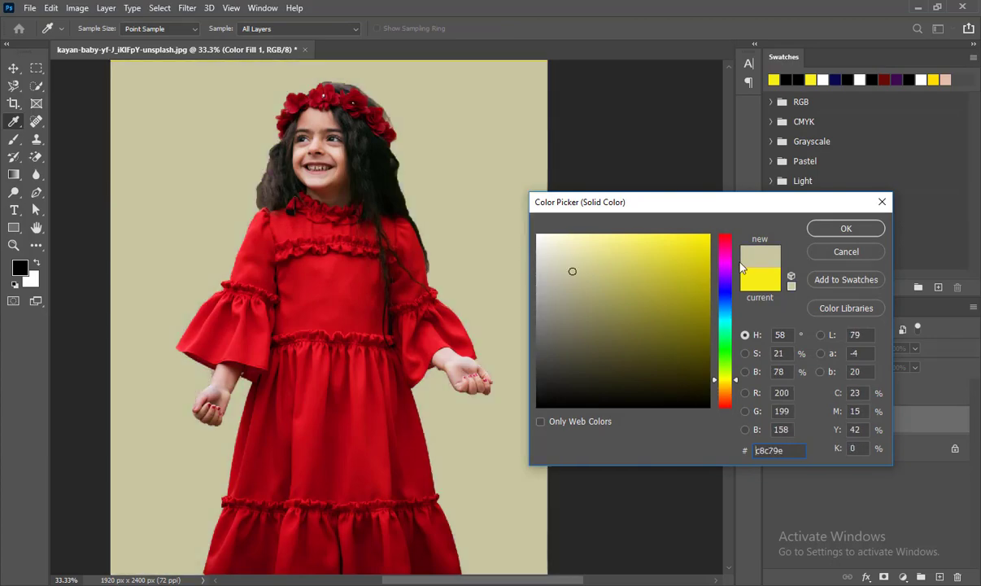
{"action": "mouse_move", "coordinate": [732, 266]}
{"action": "left_mouse_down"}
{"action": "mouse_move", "coordinate": [681, 247]}
{"action": "mouse_move", "coordinate": [715, 342]}
{"action": "mouse_move", "coordinate": [678, 269]}
{"action": "mouse_move", "coordinate": [708, 276]}
{"action": "mouse_move", "coordinate": [679, 275]}
{"action": "mouse_move", "coordinate": [680, 310]}
{"action": "left_mouse_up"}
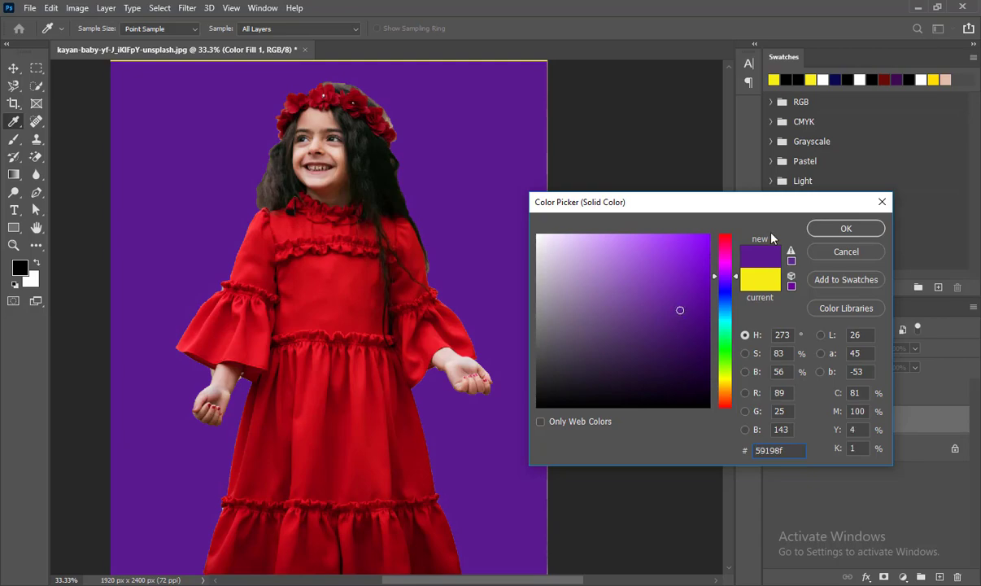
{"action": "left_click", "coordinate": [846, 231]}
{"action": "key", "text": "w"}
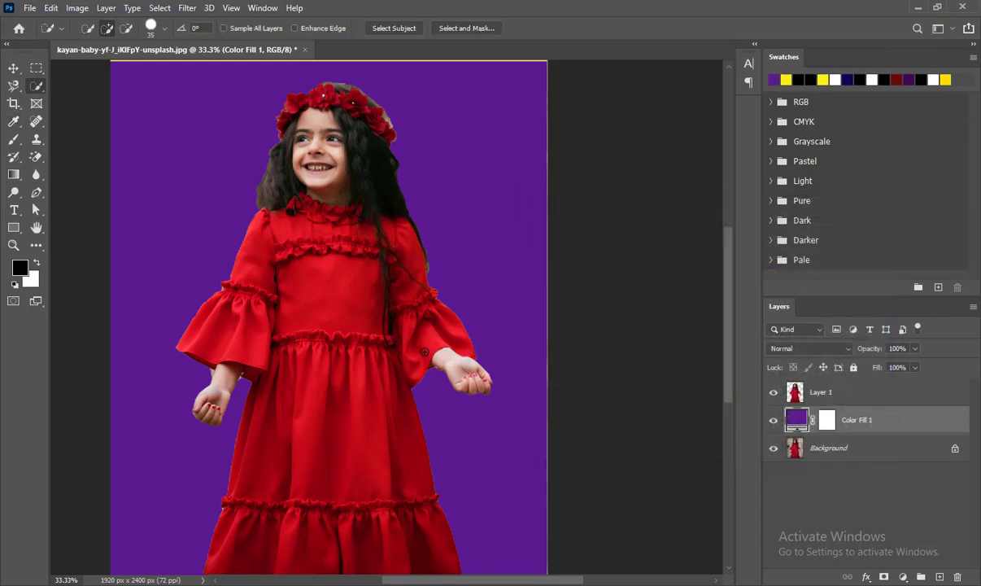
Inspect the cutout's hair edges against the new background.
{"action": "key", "text": "z"}
{"action": "left_click", "coordinate": [396, 282]}
{"action": "left_click", "coordinate": [396, 282]}
{"action": "left_click", "coordinate": [396, 282]}
{"action": "left_click", "coordinate": [396, 282]}
{"action": "left_click_drag", "start_coordinate": [449, 286], "coordinate": [797, 175]}
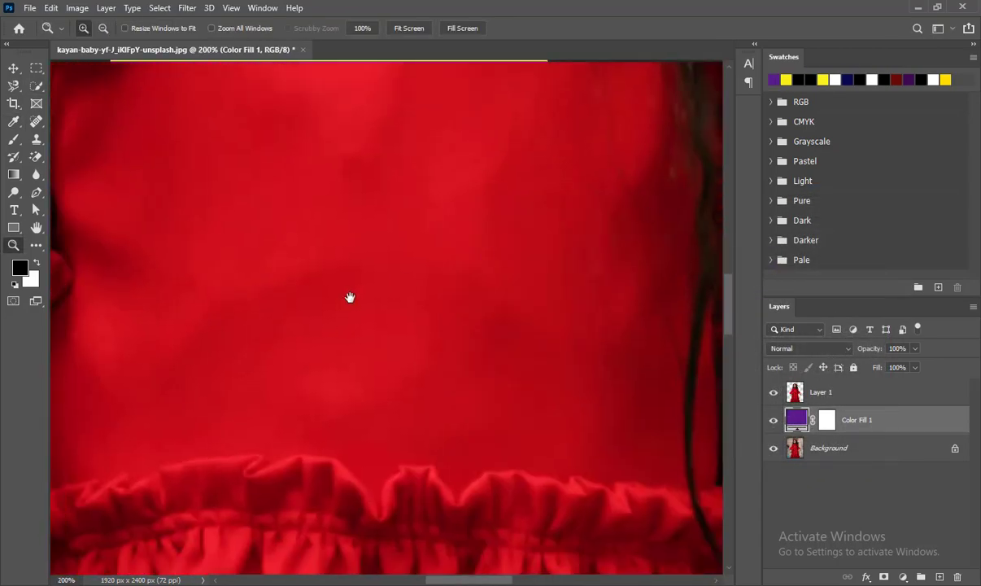
{"action": "left_click_drag", "start_coordinate": [350, 297], "coordinate": [404, 482]}
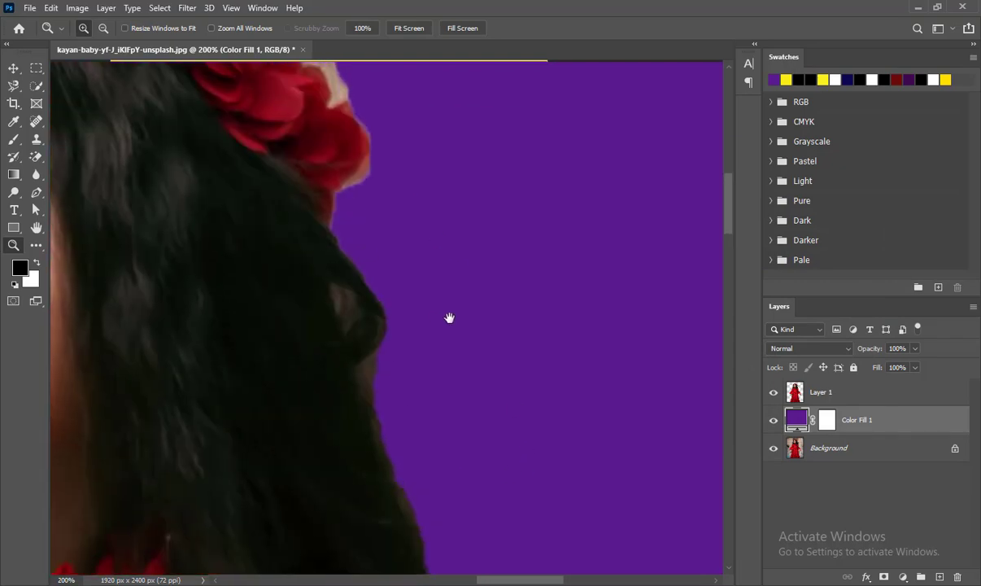
{"action": "key", "text": "ctrl+minus"}
{"action": "key", "text": "ctrl+minus"}
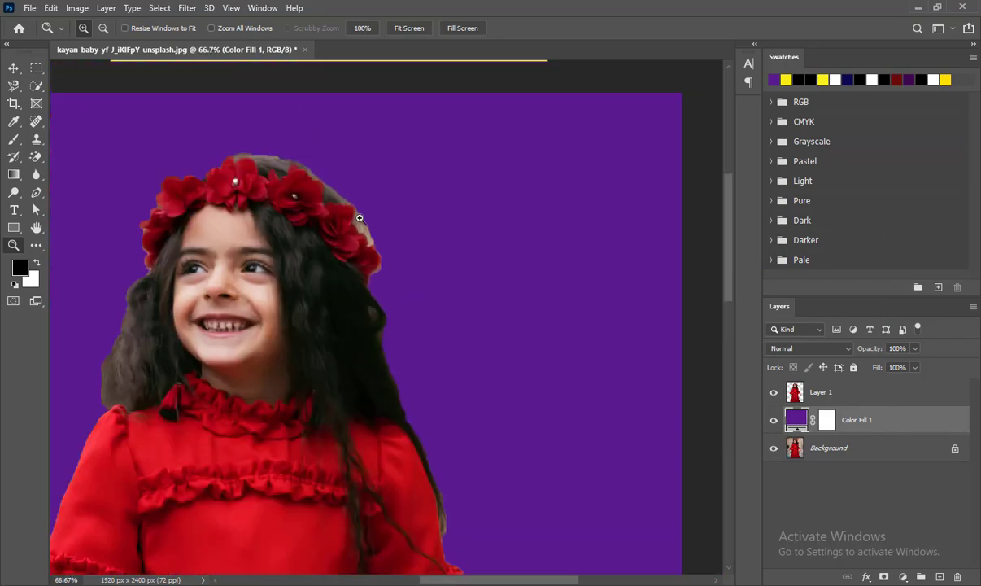
{"action": "triple_click", "coordinate": [349, 224]}
{"action": "left_click_drag", "start_coordinate": [348, 222], "coordinate": [467, 325]}
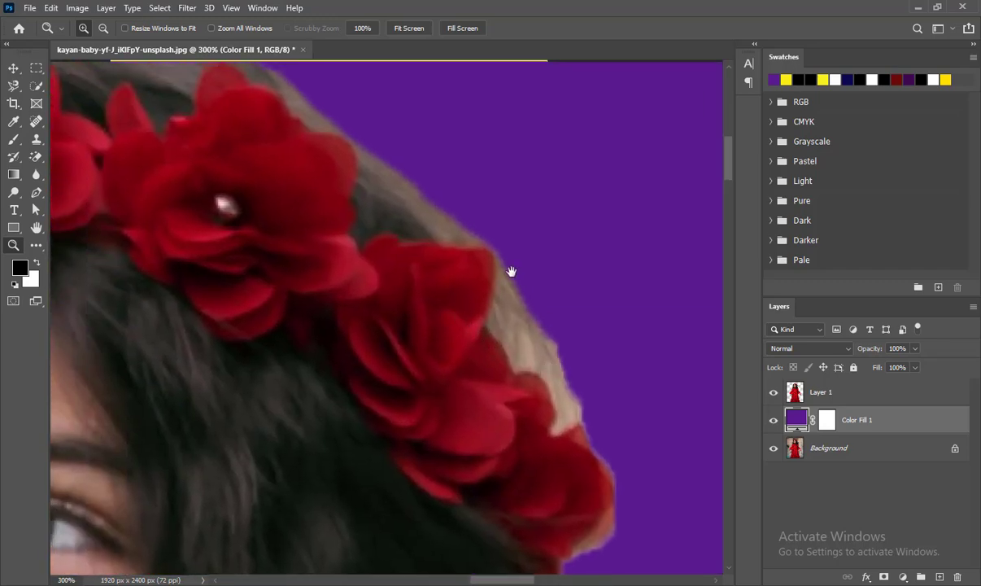
{"action": "key", "text": "ctrl+minus"}
{"action": "key", "text": "ctrl+minus"}
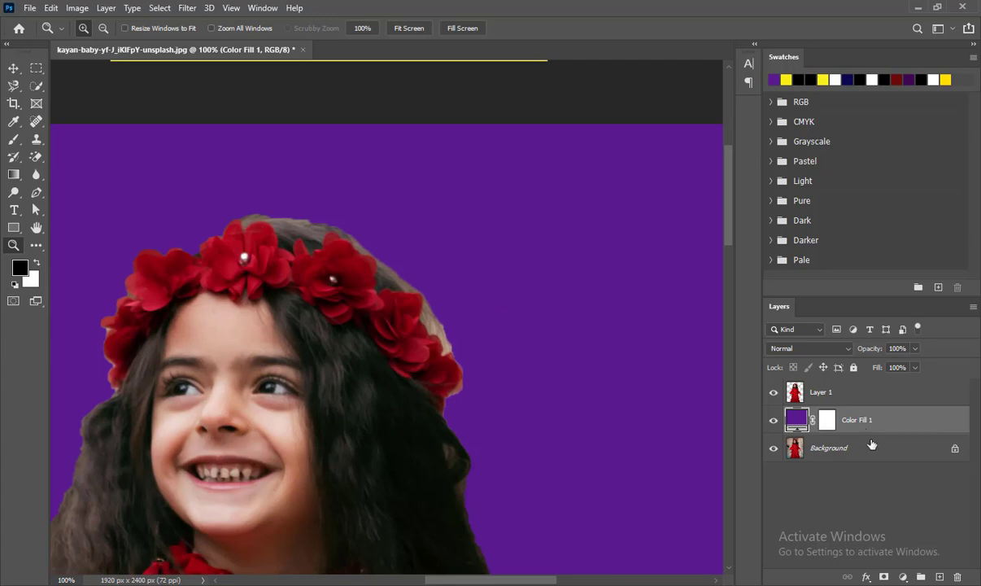
Load the girl's selection and brush over the hair edge on Layer 1 with a 60 px brush at 25% opacity and 33% flow.
{"action": "left_click", "coordinate": [793, 396], "text": "ctrl"}
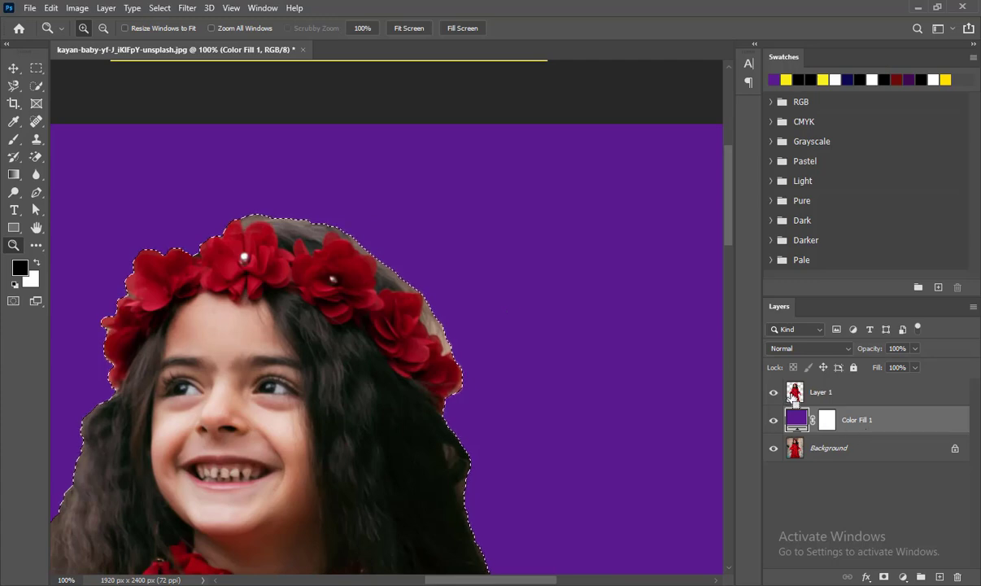
{"action": "left_click", "coordinate": [13, 141]}
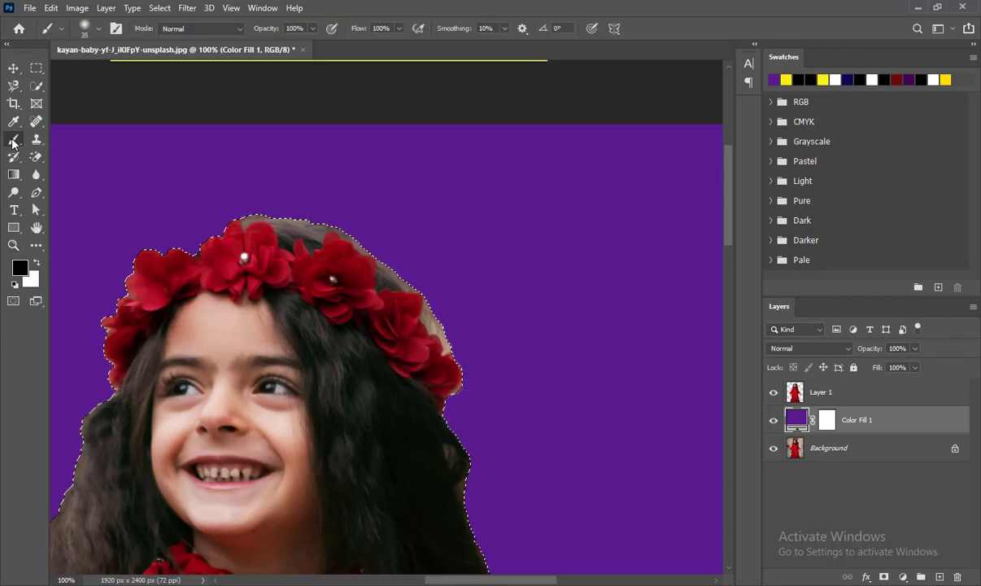
{"action": "left_click", "coordinate": [399, 28]}
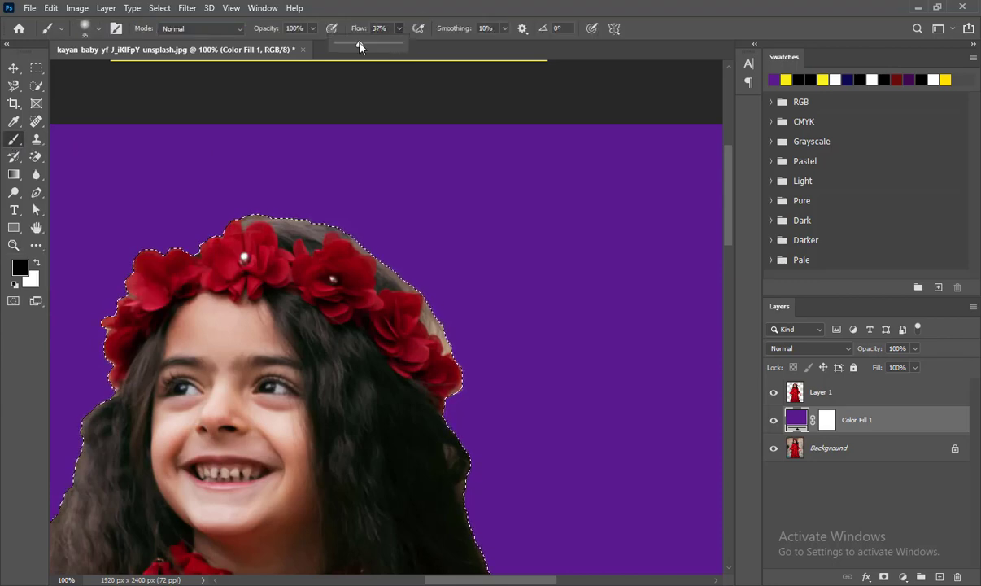
{"action": "left_click_drag", "start_coordinate": [356, 46], "coordinate": [266, 45]}
{"action": "left_click", "coordinate": [312, 28]}
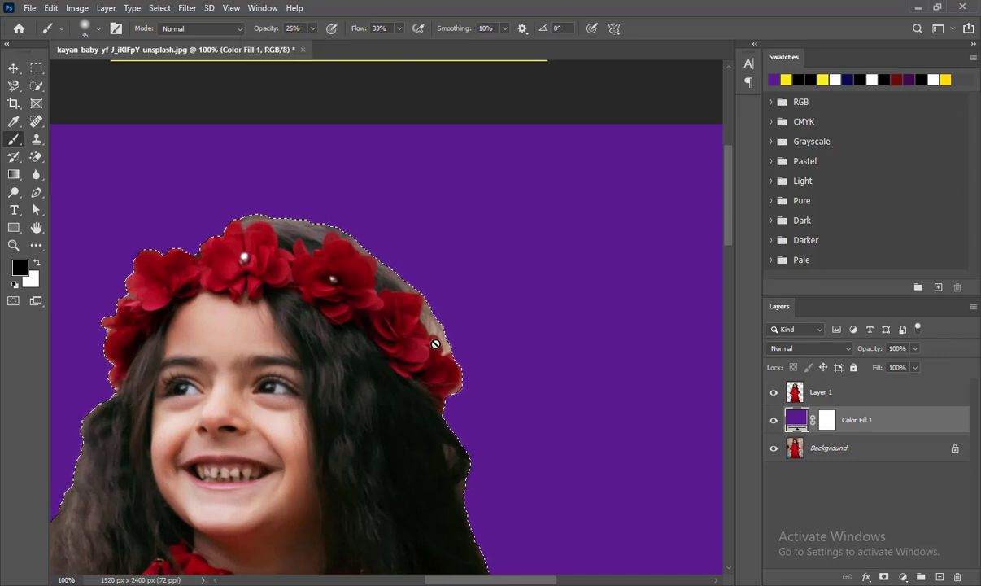
{"action": "left_click", "coordinate": [813, 393]}
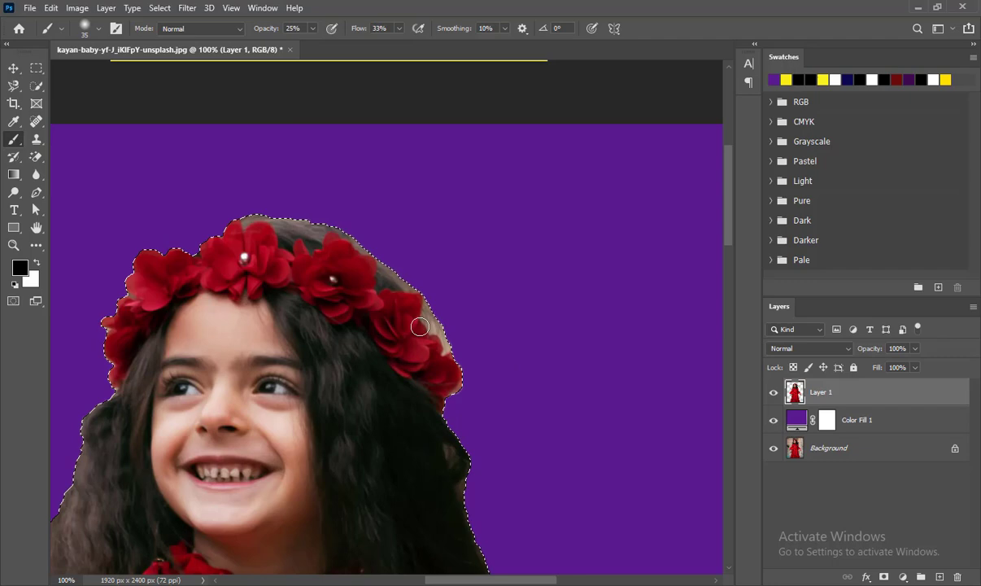
{"action": "left_click", "coordinate": [398, 399], "text": "alt"}
{"action": "key", "text": "bracketright"}
{"action": "key", "text": "bracketright"}
{"action": "key", "text": "bracketright"}
{"action": "key", "text": "bracketright"}
{"action": "key", "text": "bracketright"}
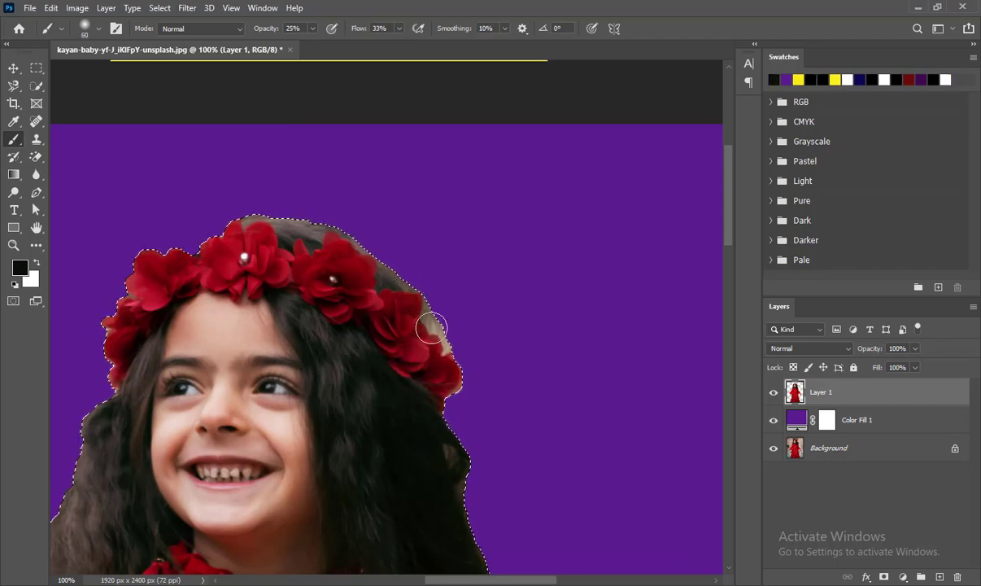
{"action": "mouse_move", "coordinate": [431, 327]}
{"action": "left_mouse_down"}
{"action": "mouse_move", "coordinate": [419, 286]}
{"action": "mouse_move", "coordinate": [454, 376]}
{"action": "mouse_move", "coordinate": [420, 301]}
{"action": "mouse_move", "coordinate": [462, 347]}
{"action": "mouse_move", "coordinate": [392, 264]}
{"action": "left_mouse_up"}
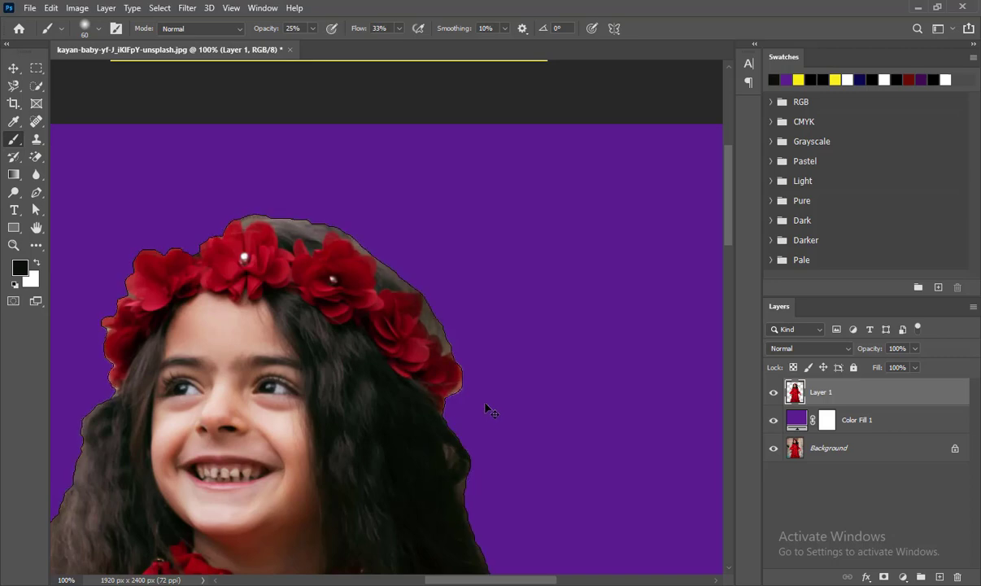
Cancel the Save As dialog and deselect the girl's selection.
{"action": "key", "text": "ctrl+shift+s"}
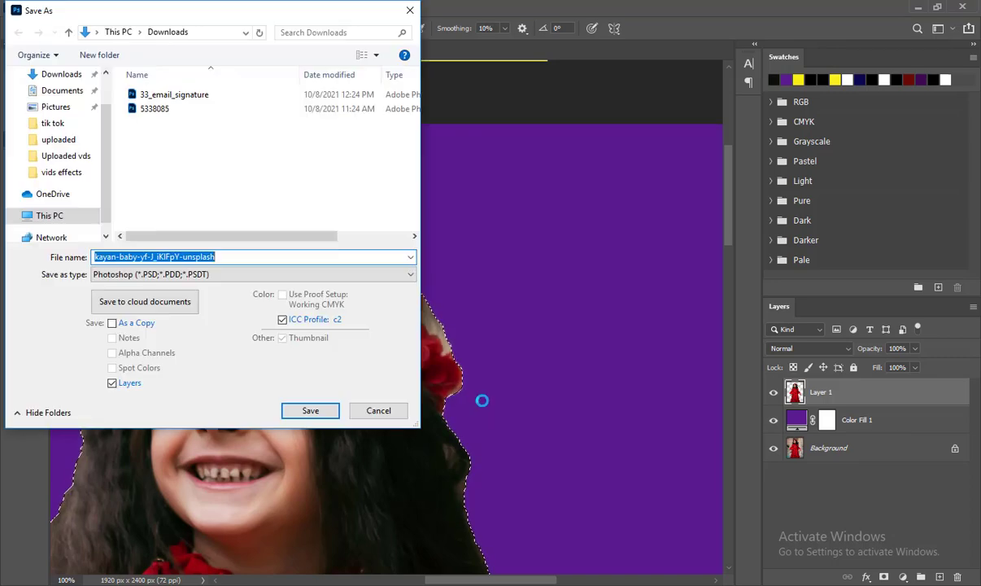
{"action": "key", "text": "Escape"}
{"action": "key", "text": "ctrl+d"}
Zoom in to examine the cutout's flower crown and hair edges up close.
{"action": "key", "text": "z"}
{"action": "double_click", "coordinate": [191, 320]}
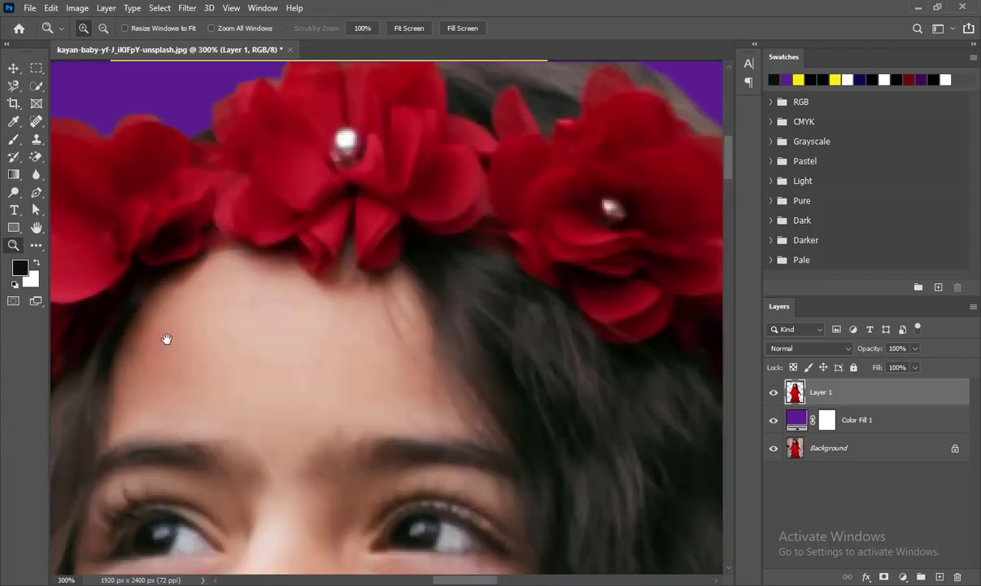
{"action": "left_click_drag", "start_coordinate": [167, 339], "coordinate": [618, 204]}
{"action": "left_click_drag", "start_coordinate": [474, 263], "coordinate": [362, 444]}
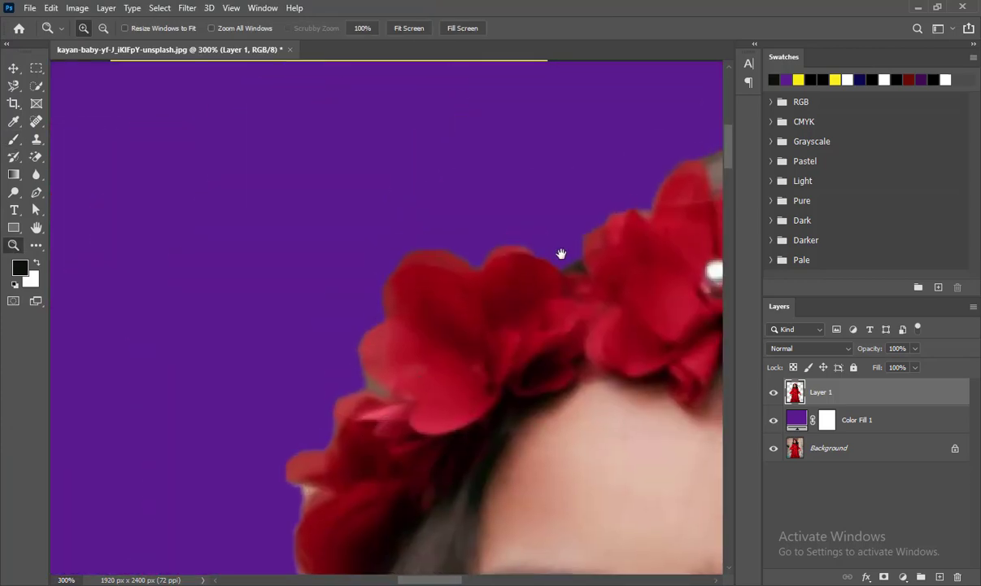
{"action": "triple_click", "coordinate": [522, 252]}
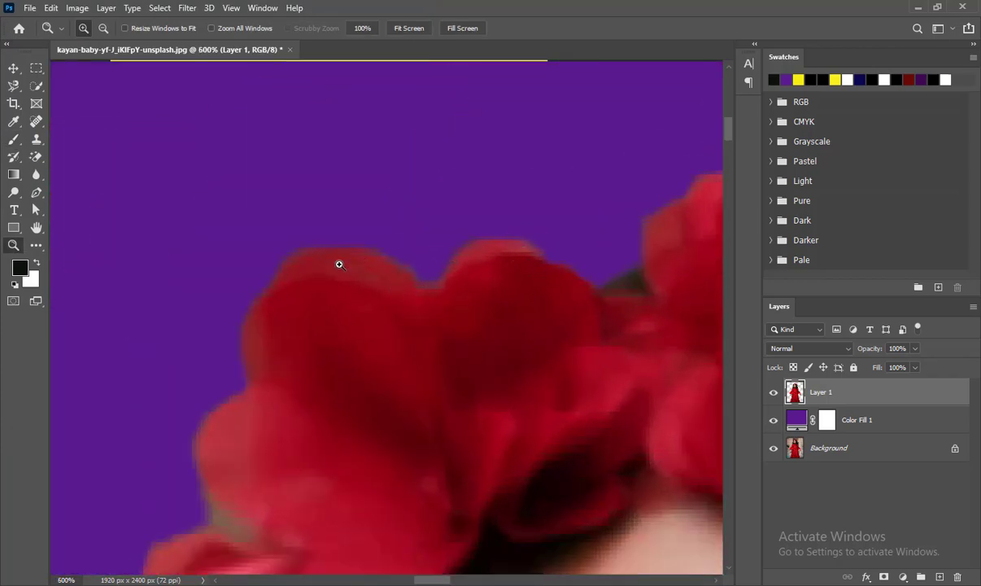
{"action": "left_click_drag", "start_coordinate": [635, 264], "coordinate": [266, 358]}
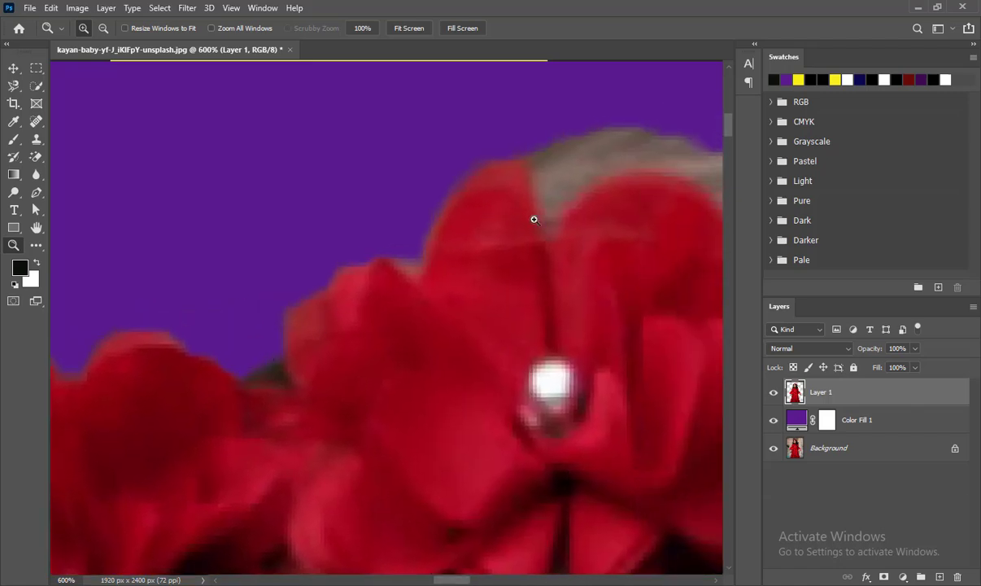
{"action": "left_click_drag", "start_coordinate": [220, 439], "coordinate": [335, 236]}
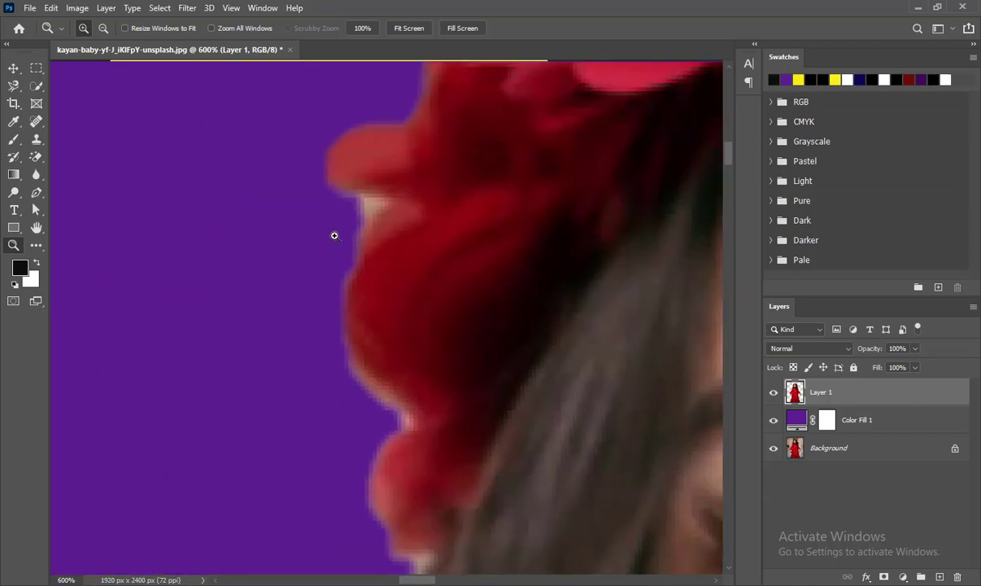
{"action": "left_click_drag", "start_coordinate": [428, 469], "coordinate": [344, 236]}
{"action": "left_click_drag", "start_coordinate": [199, 515], "coordinate": [291, 188]}
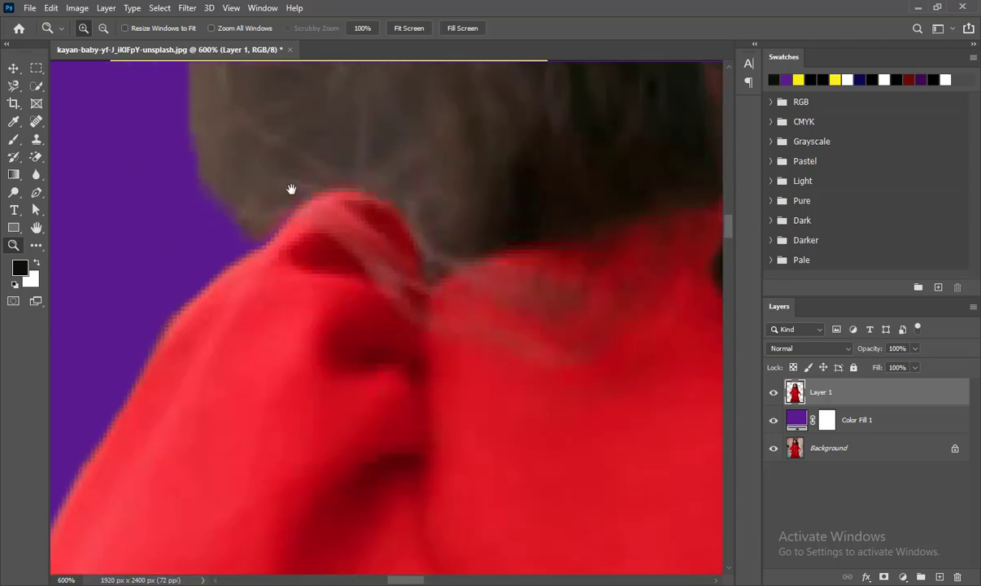
{"action": "key", "text": "ctrl+minus"}
{"action": "key", "text": "ctrl+minus"}
{"action": "key", "text": "ctrl+minus"}
{"action": "key", "text": "ctrl+minus"}
{"action": "key", "text": "ctrl+minus"}
{"action": "key", "text": "ctrl+minus"}
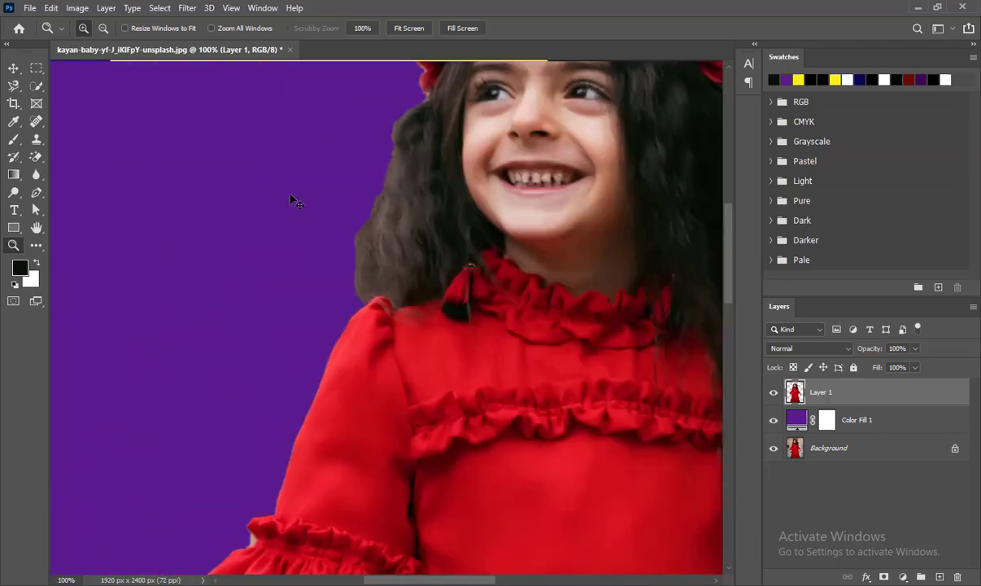
Examine the cutout's dress and sleeve edges at high zoom.
{"action": "left_click", "coordinate": [381, 424]}
{"action": "left_click", "coordinate": [381, 423]}
{"action": "left_click_drag", "start_coordinate": [359, 442], "coordinate": [455, 196]}
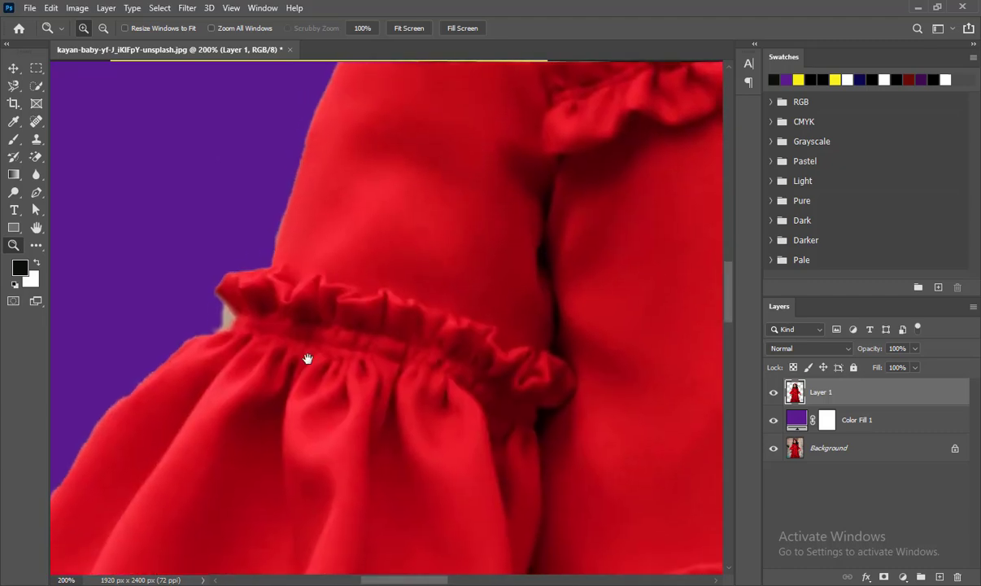
{"action": "left_click_drag", "start_coordinate": [114, 454], "coordinate": [337, 294]}
{"action": "left_click", "coordinate": [350, 253]}
{"action": "left_click", "coordinate": [350, 252]}
{"action": "left_click", "coordinate": [386, 195]}
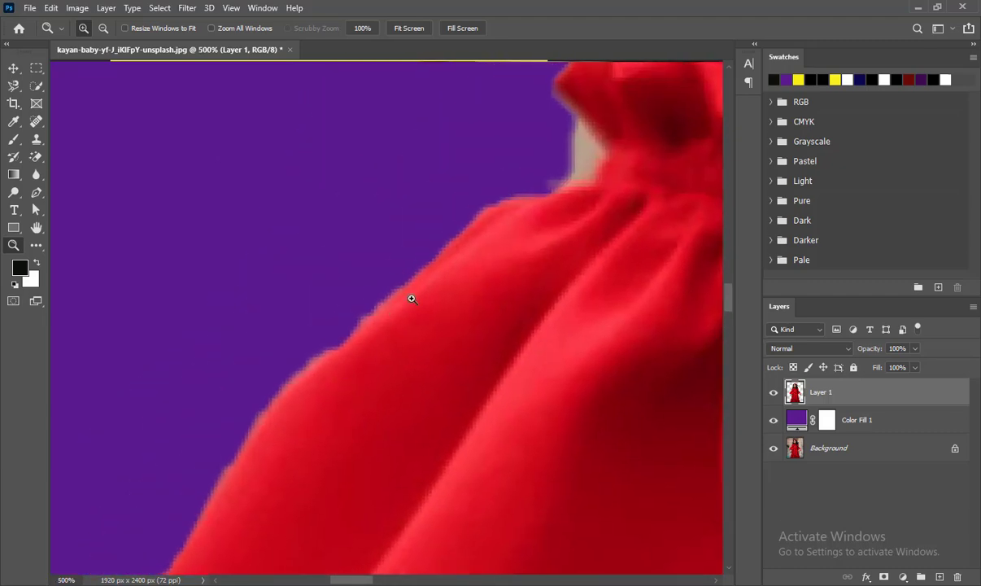
{"action": "left_click_drag", "start_coordinate": [241, 469], "coordinate": [245, 260]}
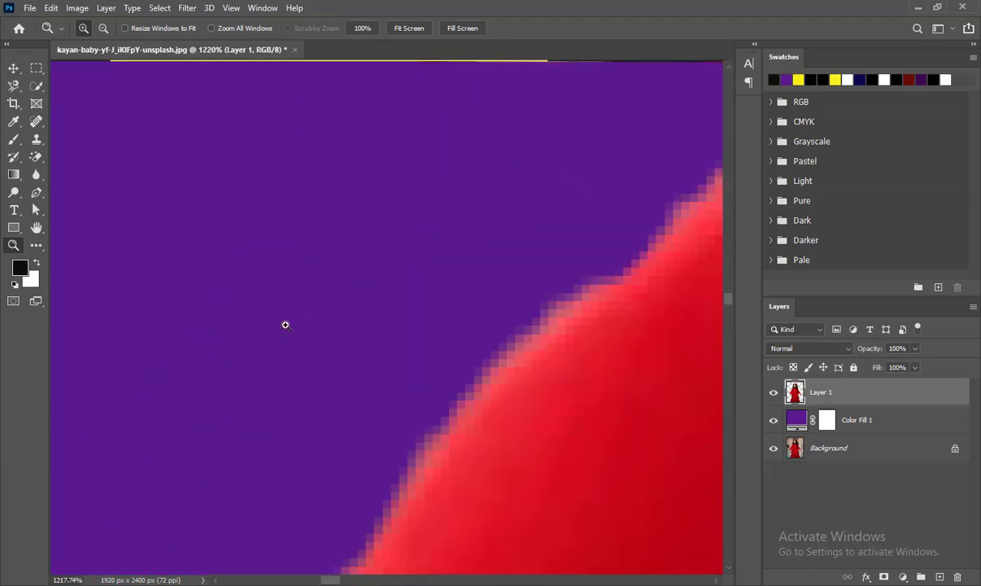
{"action": "scroll", "coordinate": [285, 324], "scroll_direction": "down", "scroll_amount": 9}
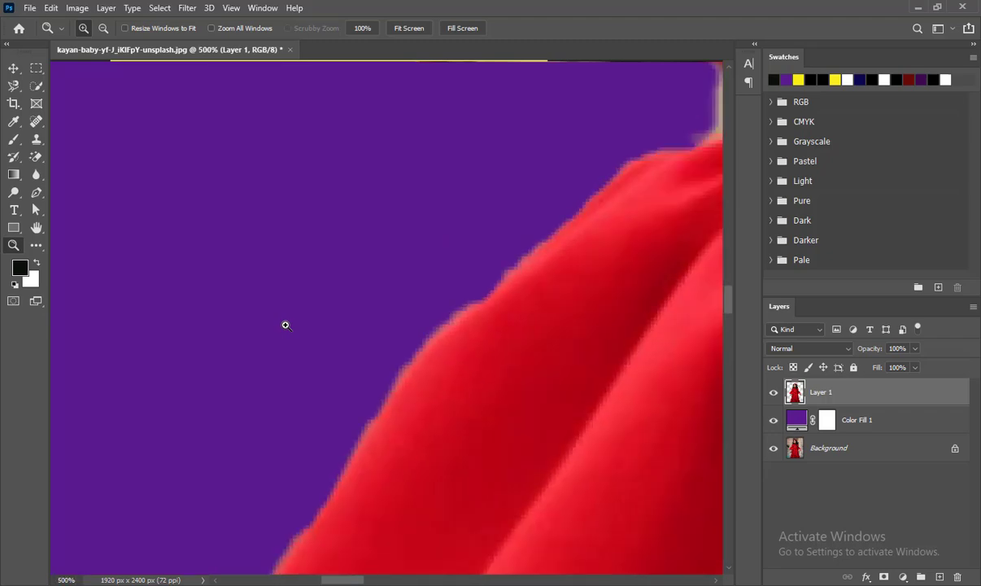
{"action": "key", "text": "ctrl+minus"}
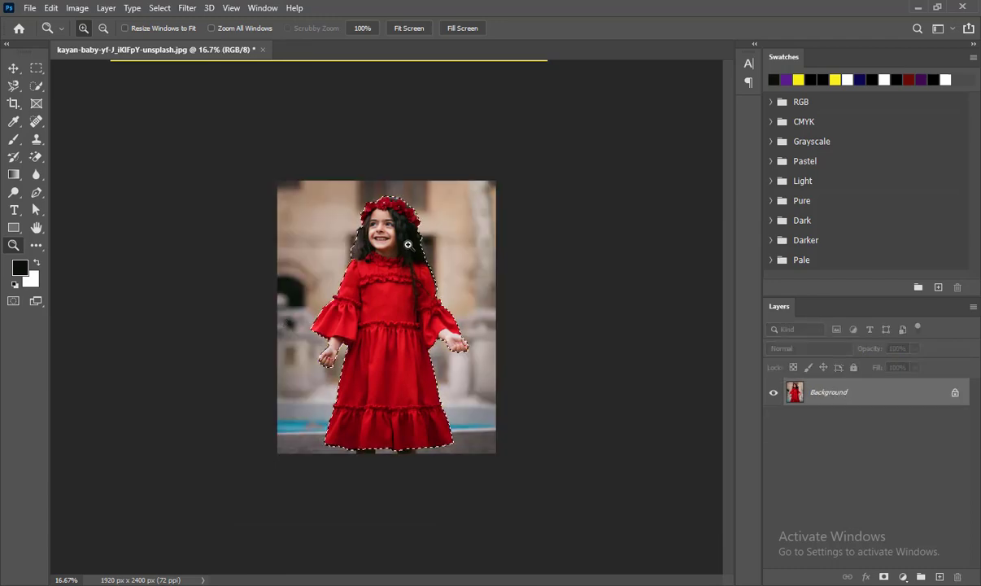
Deselect the existing selection on the original photo and switch to the Quick Selection Tool.
{"action": "left_click", "coordinate": [407, 241]}
{"action": "left_click", "coordinate": [407, 241]}
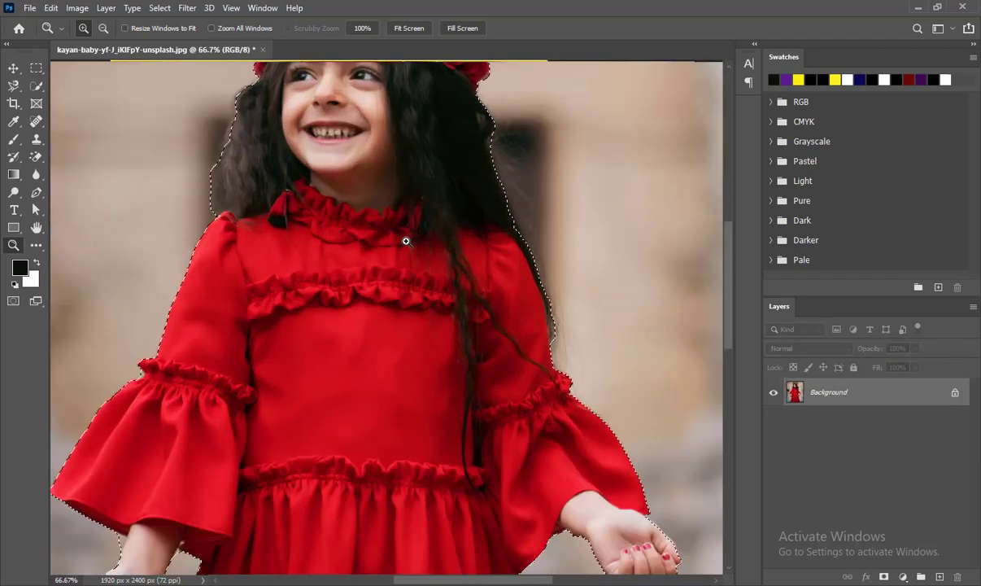
{"action": "key", "text": "ctrl+d"}
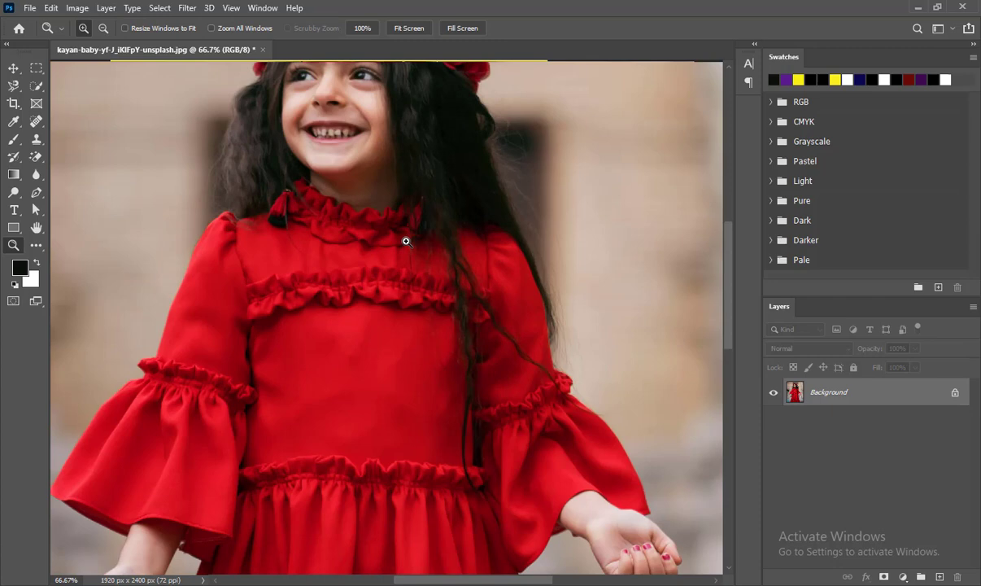
{"action": "left_click", "coordinate": [406, 241], "text": "alt"}
{"action": "left_click", "coordinate": [406, 239], "text": "alt"}
{"action": "left_click", "coordinate": [35, 85]}
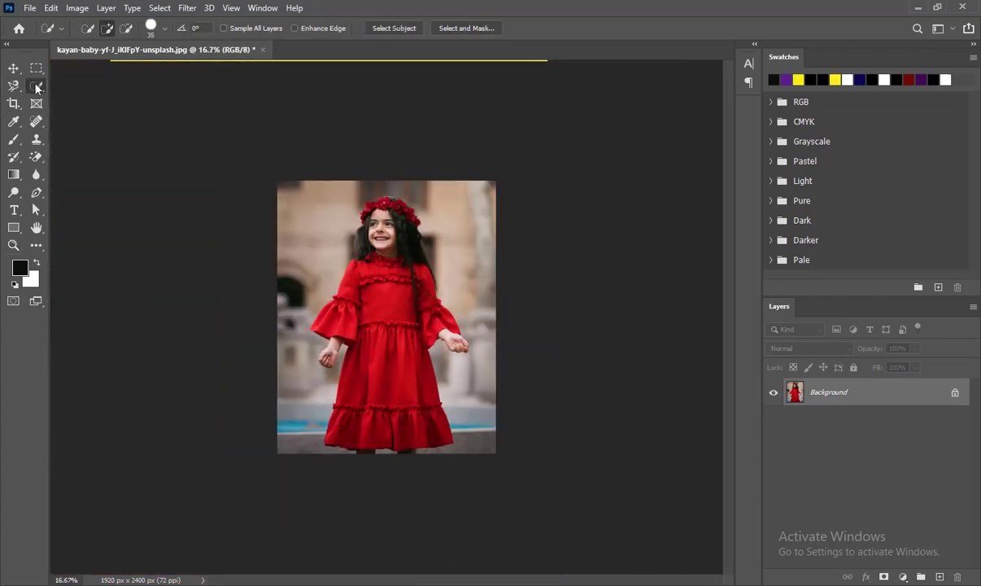
{"action": "right_click", "coordinate": [36, 86]}
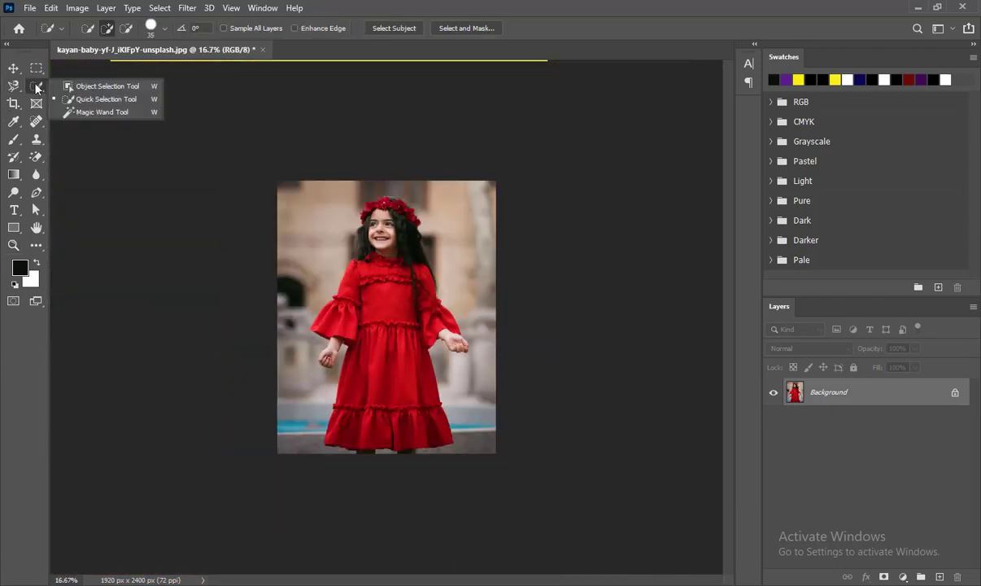
{"action": "left_click", "coordinate": [98, 99]}
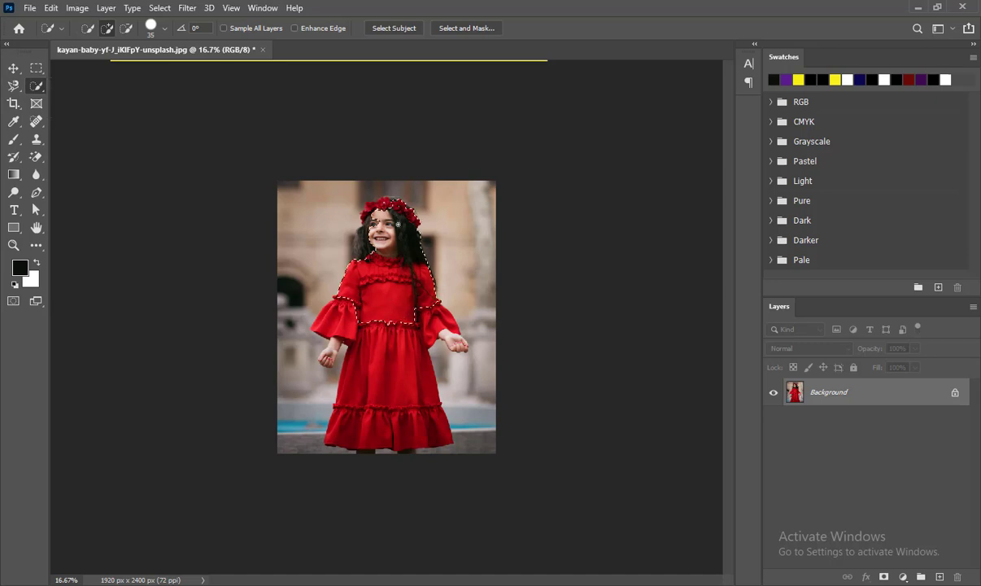
Select the girl with the Quick Selection Tool, extending the selection over her hair and both hands.
{"action": "key", "text": "z"}
{"action": "left_click", "coordinate": [380, 395]}
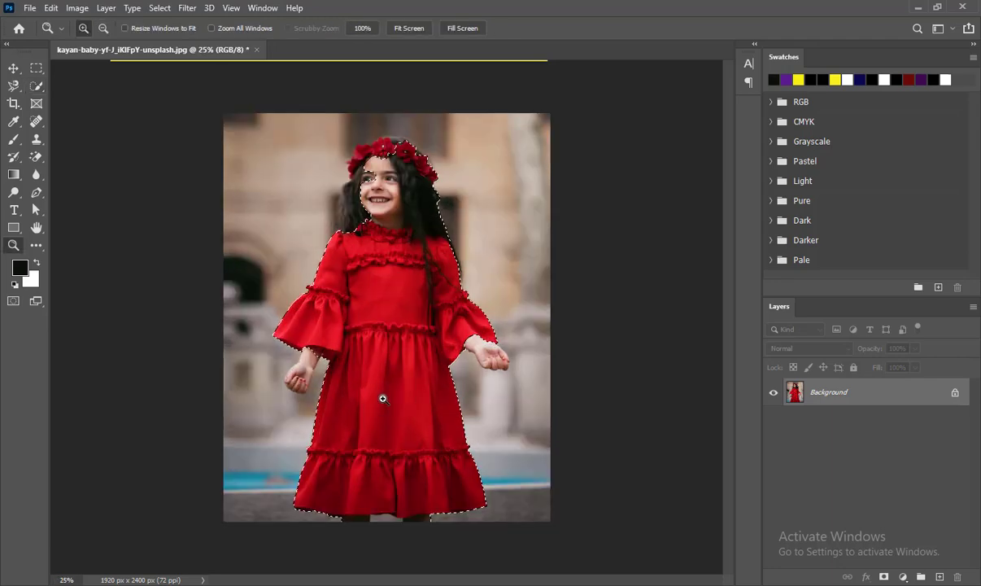
{"action": "left_click_drag", "start_coordinate": [390, 320], "coordinate": [370, 381]}
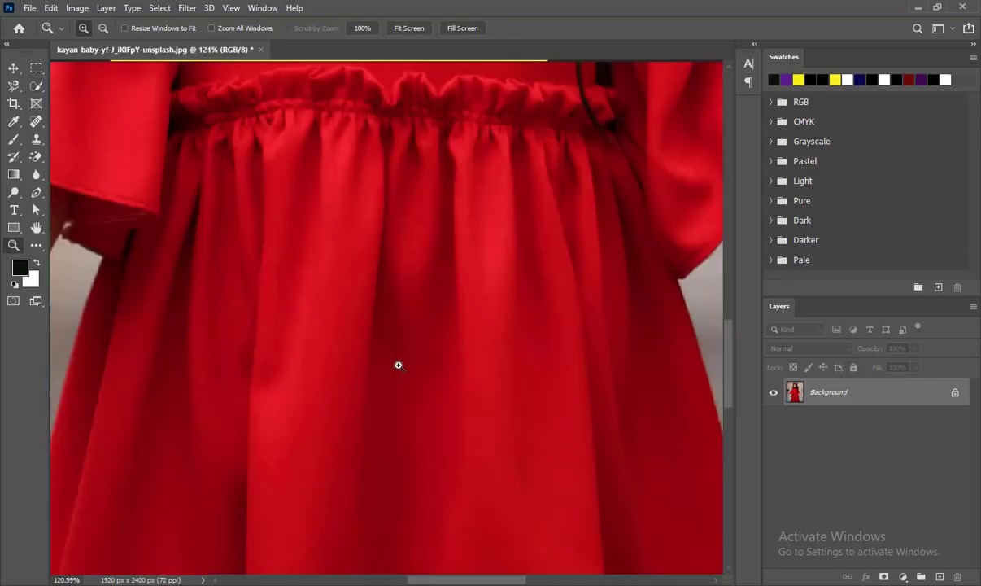
{"action": "key", "text": "ctrl+minus"}
{"action": "key", "text": "ctrl+minus"}
{"action": "key", "text": "ctrl+minus"}
{"action": "key", "text": "ctrl+minus"}
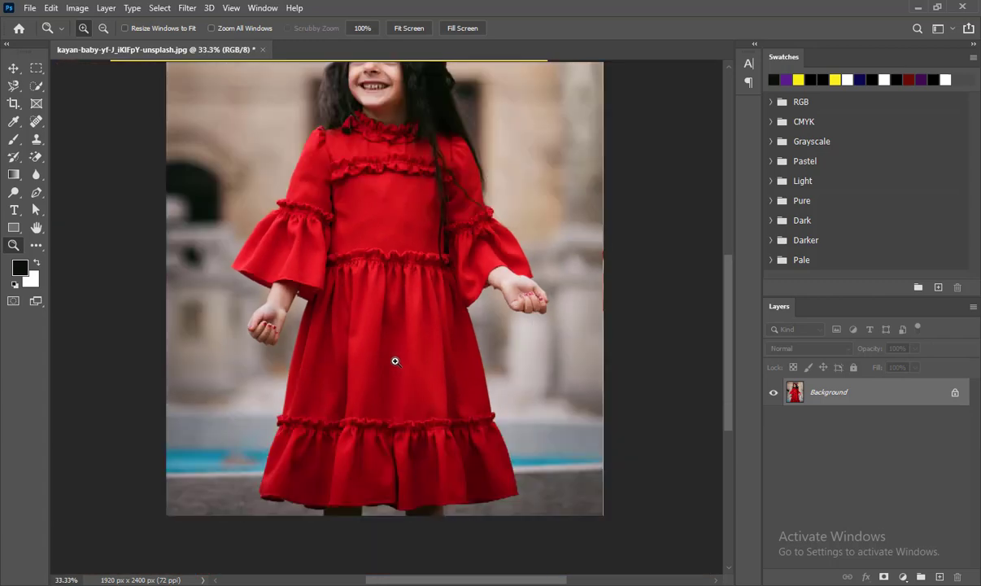
{"action": "key", "text": "w"}
{"action": "left_click_drag", "start_coordinate": [379, 304], "coordinate": [402, 217]}
{"action": "mouse_move", "coordinate": [369, 409]}
{"action": "left_mouse_down"}
{"action": "mouse_move", "coordinate": [327, 365]}
{"action": "mouse_move", "coordinate": [323, 436]}
{"action": "mouse_move", "coordinate": [355, 452]}
{"action": "left_mouse_up"}
{"action": "key", "text": "space"}
{"action": "left_click_drag", "start_coordinate": [403, 169], "coordinate": [410, 319]}
{"action": "left_click_drag", "start_coordinate": [409, 311], "coordinate": [415, 219]}
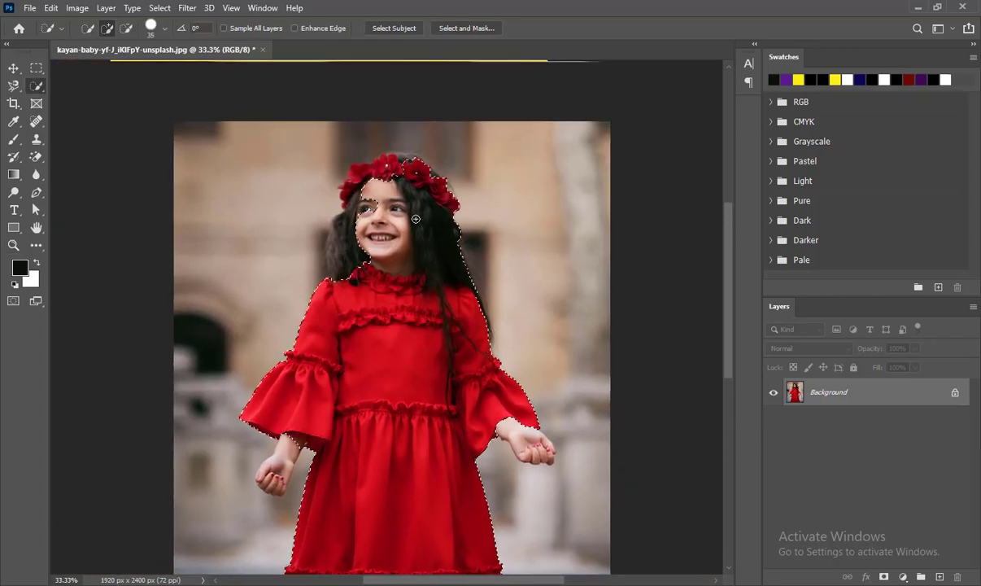
{"action": "mouse_move", "coordinate": [387, 179]}
{"action": "left_mouse_down"}
{"action": "mouse_move", "coordinate": [355, 197]}
{"action": "mouse_move", "coordinate": [340, 237]}
{"action": "left_mouse_up"}
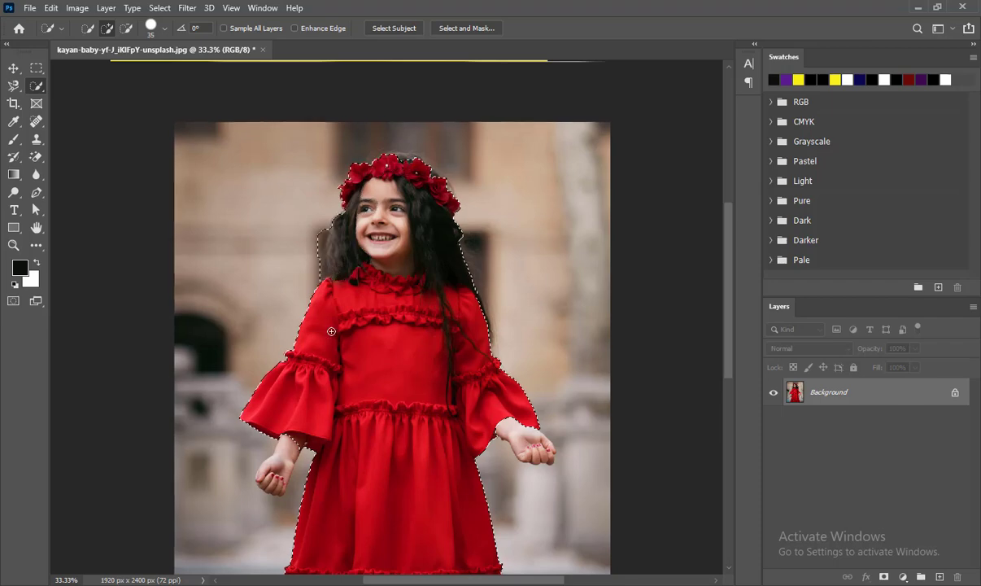
{"action": "left_click_drag", "start_coordinate": [285, 452], "coordinate": [277, 477]}
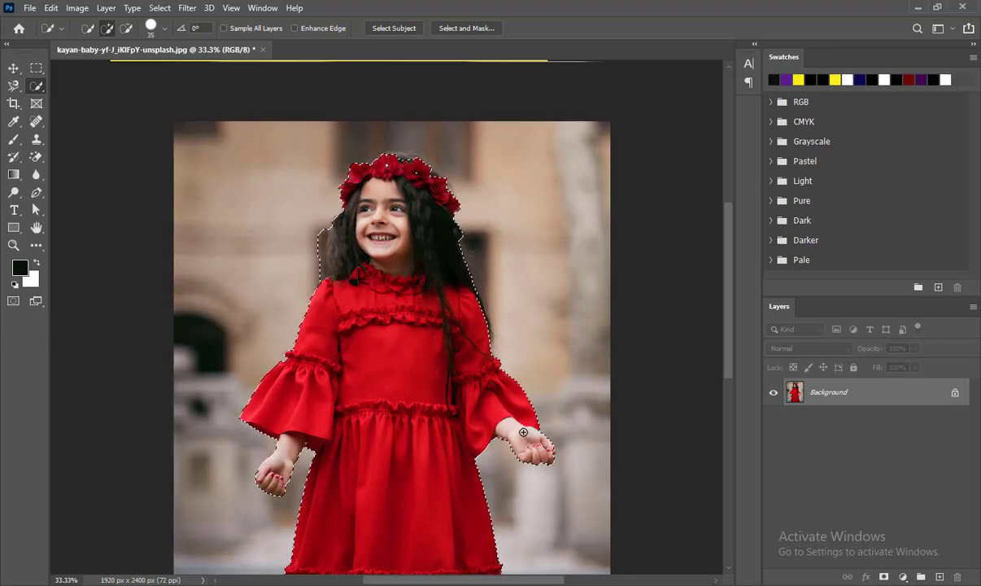
Subtract the background beside the hair on the girl's right side from the selection.
{"action": "key", "text": "z"}
{"action": "left_click", "coordinate": [393, 231]}
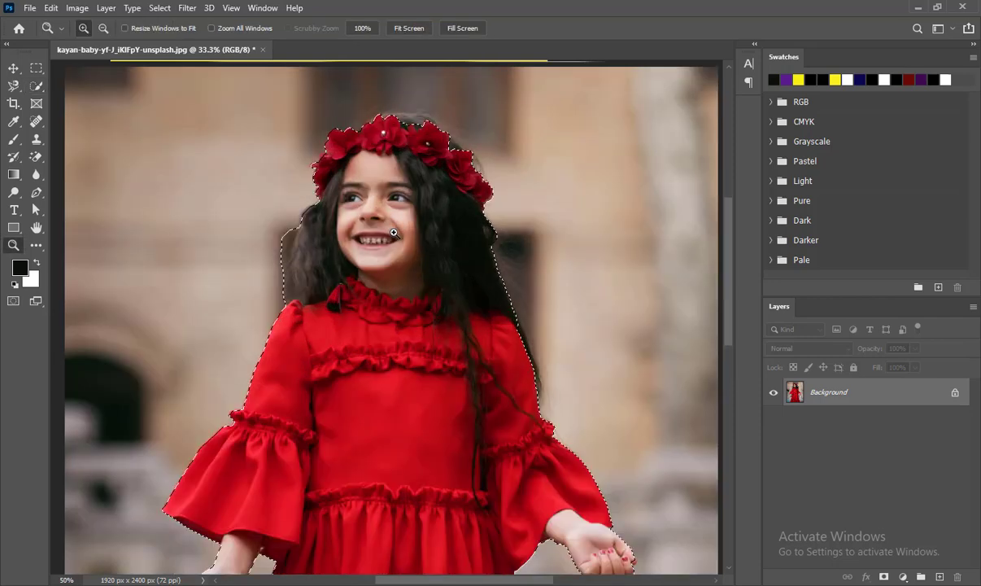
{"action": "left_click", "coordinate": [393, 231]}
{"action": "left_click", "coordinate": [393, 231]}
{"action": "left_click_drag", "start_coordinate": [411, 234], "coordinate": [435, 321]}
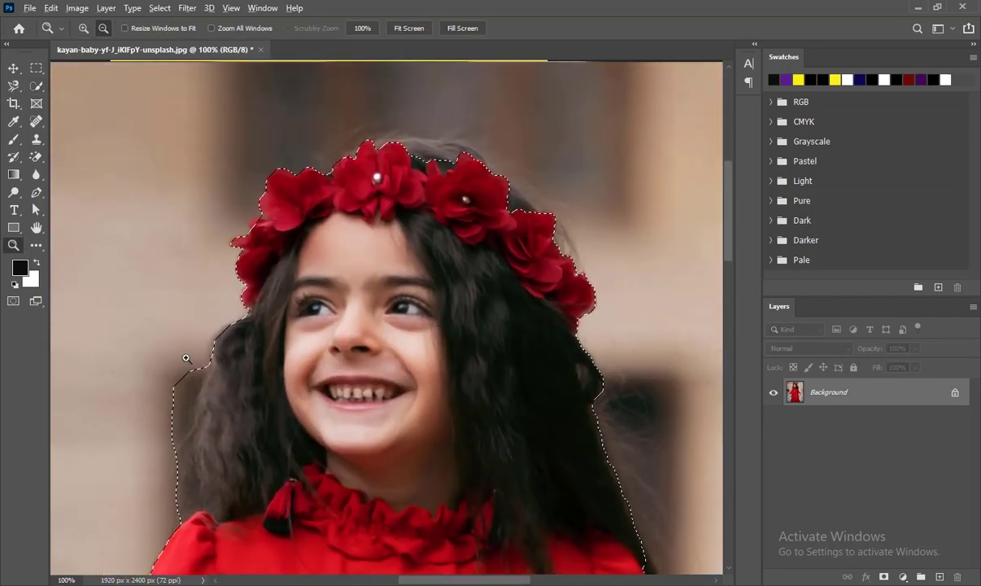
{"action": "key", "text": "w"}
{"action": "key", "text": "alt+w"}
{"action": "left_click", "coordinate": [466, 4]}
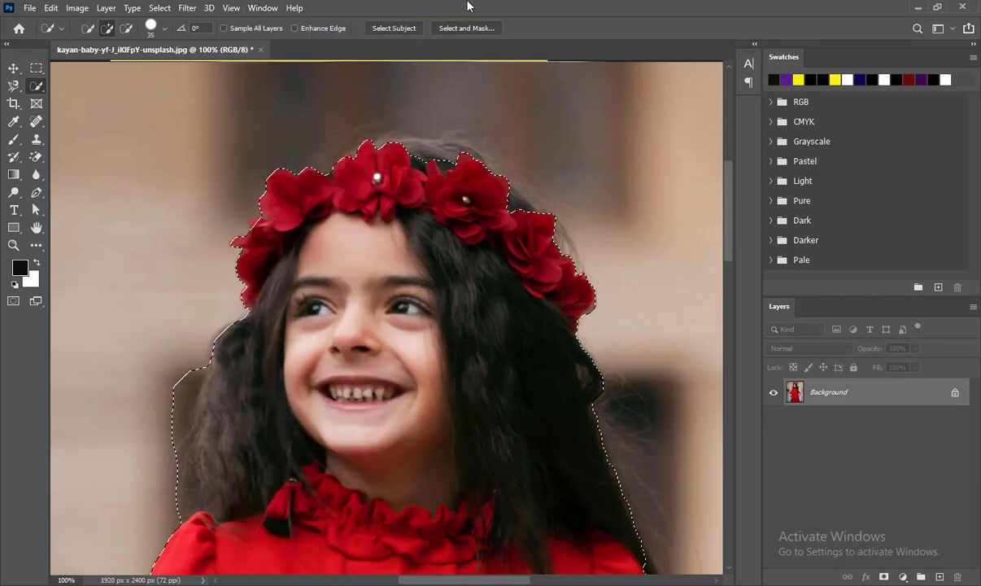
{"action": "left_click_drag", "start_coordinate": [187, 354], "coordinate": [155, 523]}
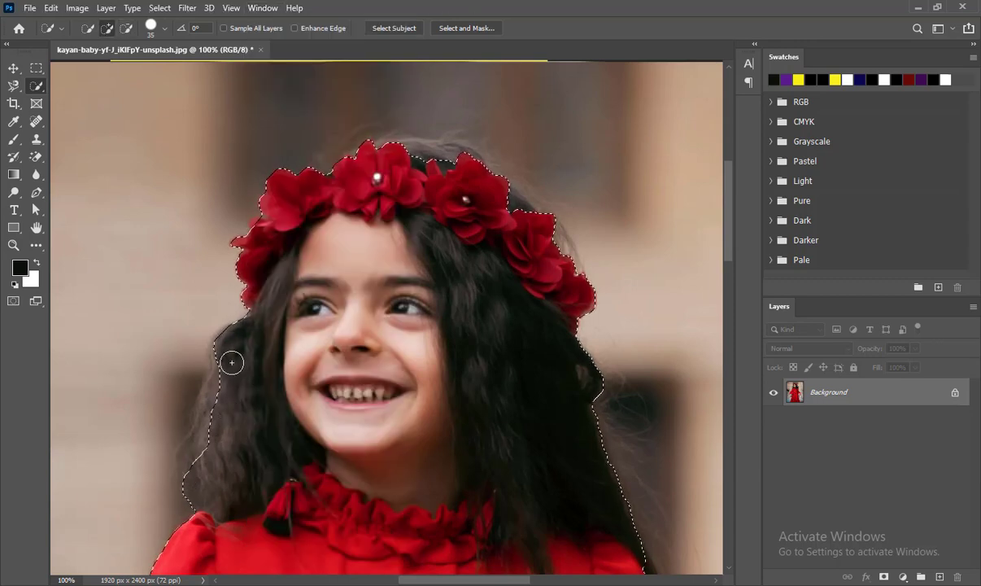
Add the hair on the girl's right side and the hair above the flower crown to the selection.
{"action": "left_click_drag", "start_coordinate": [232, 361], "coordinate": [206, 416]}
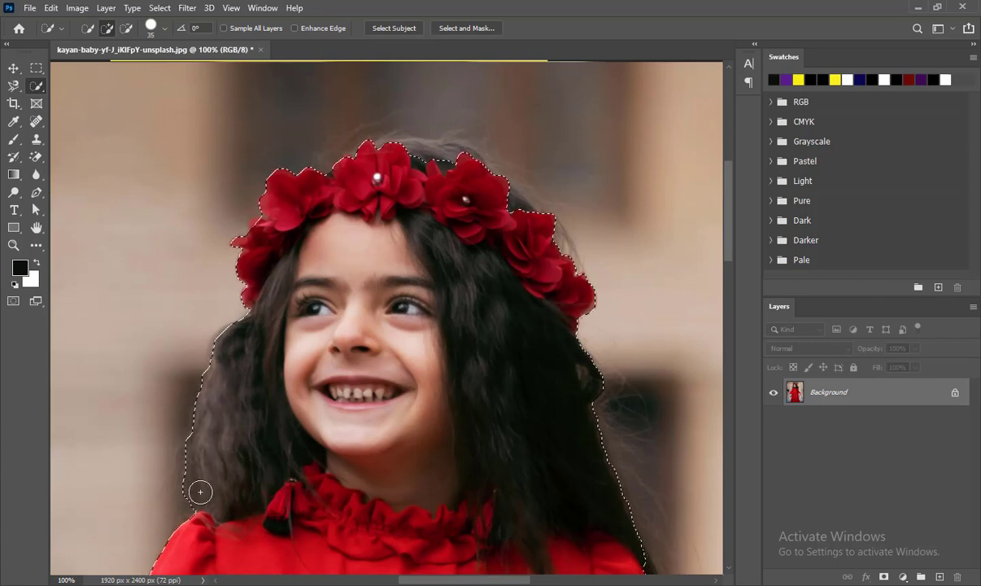
{"action": "mouse_move", "coordinate": [469, 192]}
{"action": "left_mouse_down"}
{"action": "mouse_move", "coordinate": [444, 166]}
{"action": "mouse_move", "coordinate": [400, 152]}
{"action": "left_mouse_up"}
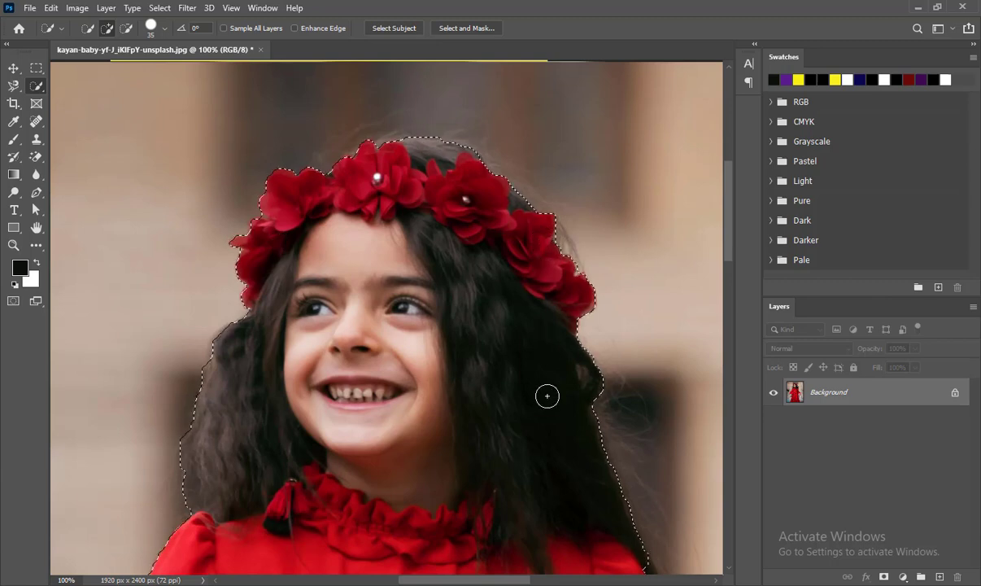
Examine the selection edges along the dress, hair, hands and hem at high zoom.
{"action": "scroll", "coordinate": [545, 393], "scroll_direction": "down", "scroll_amount": 10}
{"action": "key", "text": "z"}
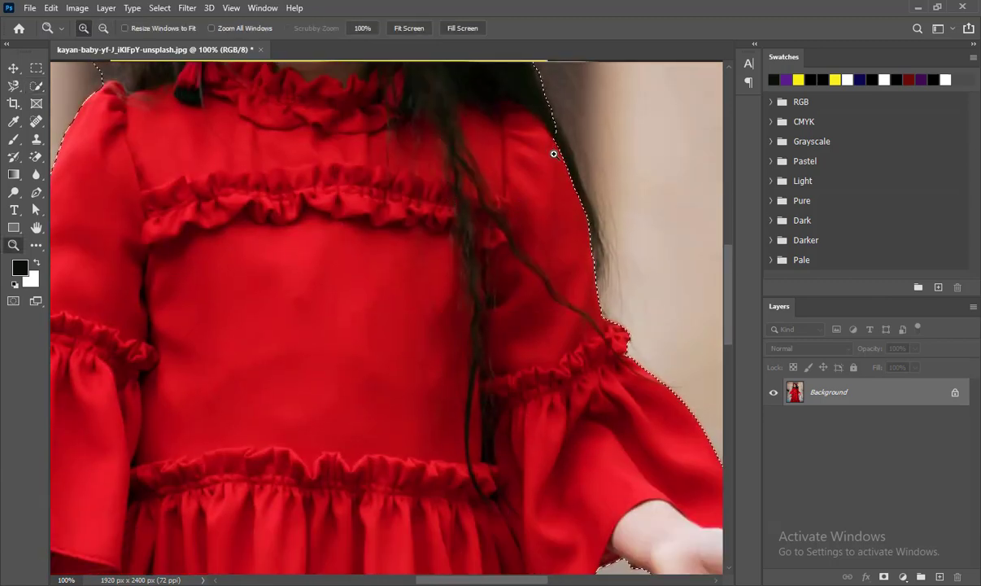
{"action": "left_click_drag", "start_coordinate": [554, 154], "coordinate": [554, 159]}
{"action": "key", "text": "ctrl+minus"}
{"action": "key", "text": "ctrl+minus"}
{"action": "key", "text": "ctrl+minus"}
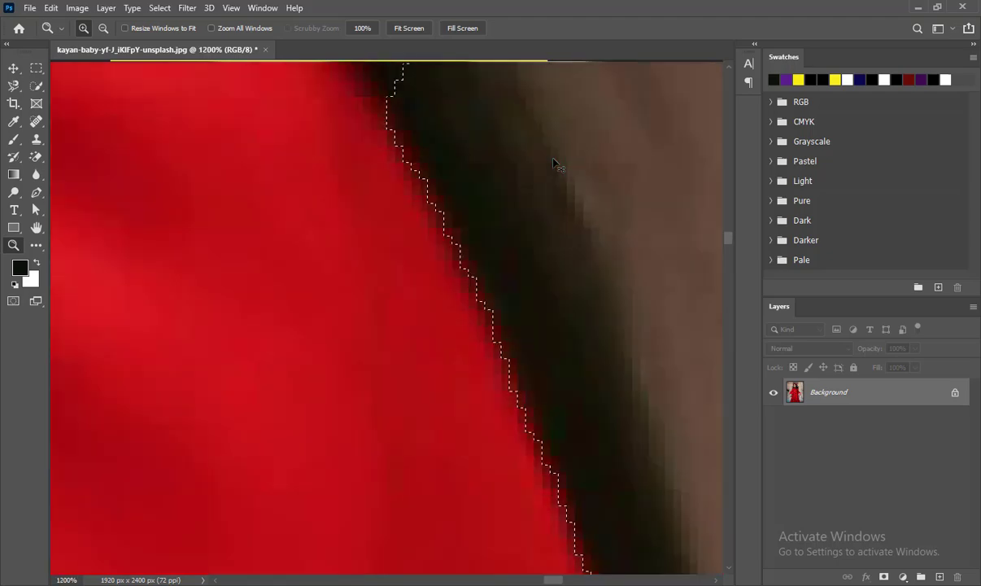
{"action": "key", "text": "w"}
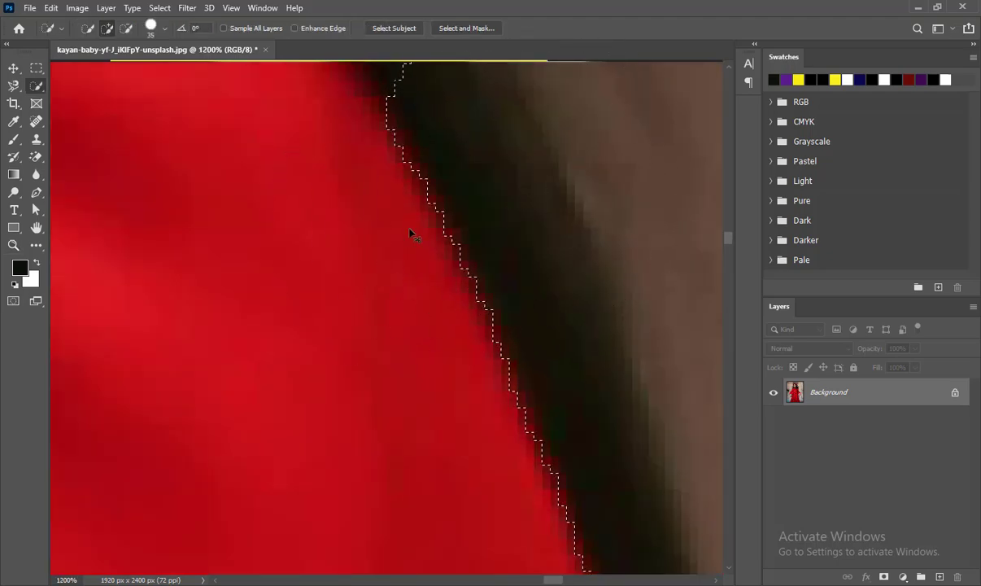
{"action": "scroll", "coordinate": [407, 230], "scroll_direction": "down", "scroll_amount": 5}
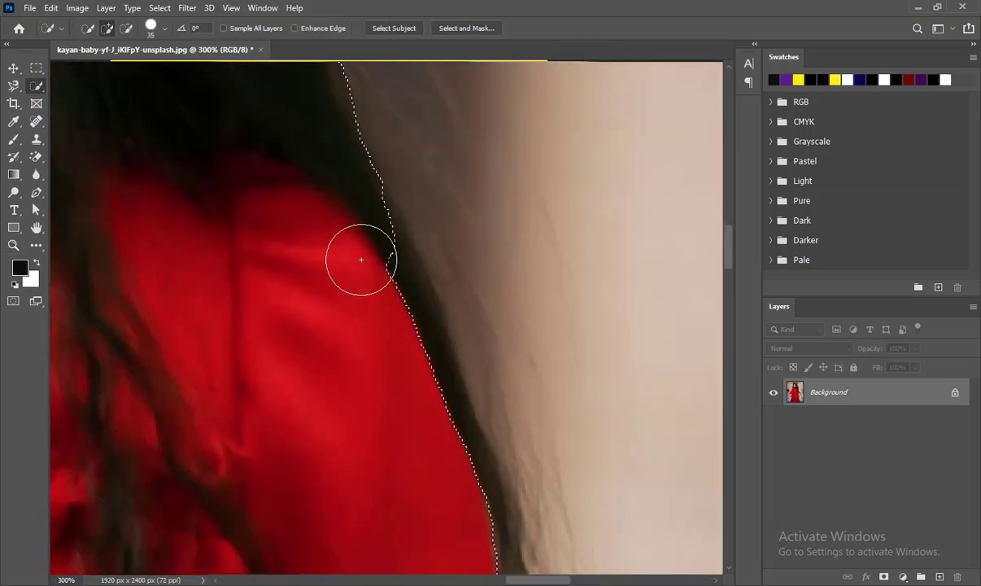
{"action": "mouse_move", "coordinate": [361, 260]}
{"action": "left_mouse_down"}
{"action": "mouse_move", "coordinate": [381, 283]}
{"action": "mouse_move", "coordinate": [421, 448]}
{"action": "mouse_move", "coordinate": [411, 393]}
{"action": "mouse_move", "coordinate": [420, 379]}
{"action": "mouse_move", "coordinate": [462, 515]}
{"action": "left_mouse_up"}
{"action": "left_click_drag", "start_coordinate": [445, 404], "coordinate": [450, 179]}
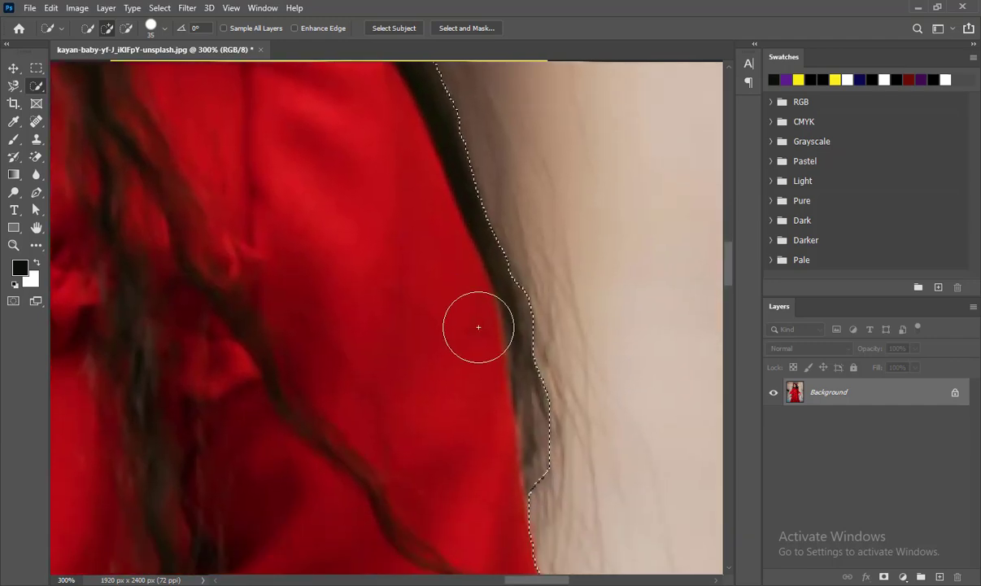
{"action": "left_click_drag", "start_coordinate": [371, 213], "coordinate": [434, 419]}
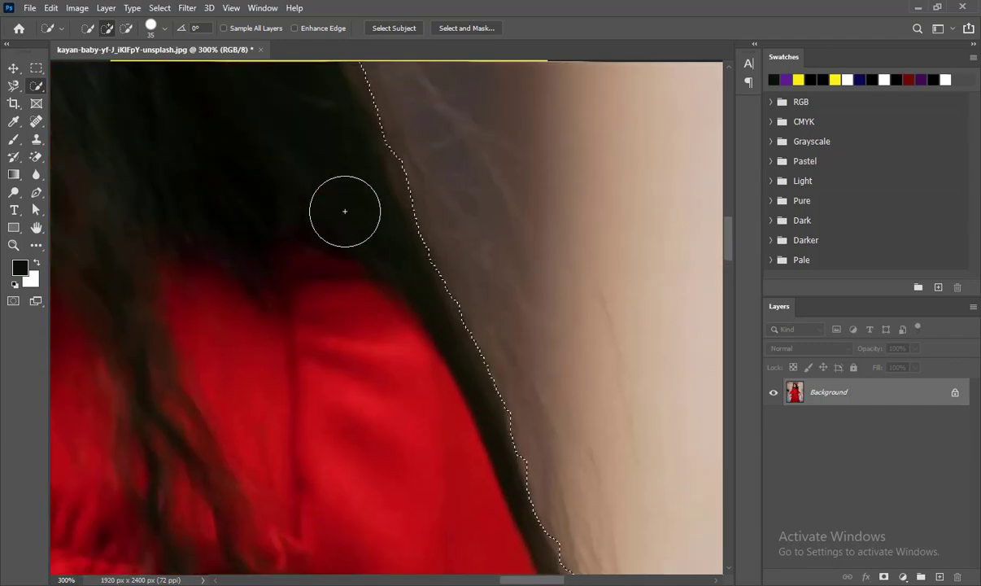
{"action": "scroll", "coordinate": [318, 379], "scroll_direction": "down", "scroll_amount": 5}
{"action": "scroll", "coordinate": [357, 359], "scroll_direction": "down", "scroll_amount": 10}
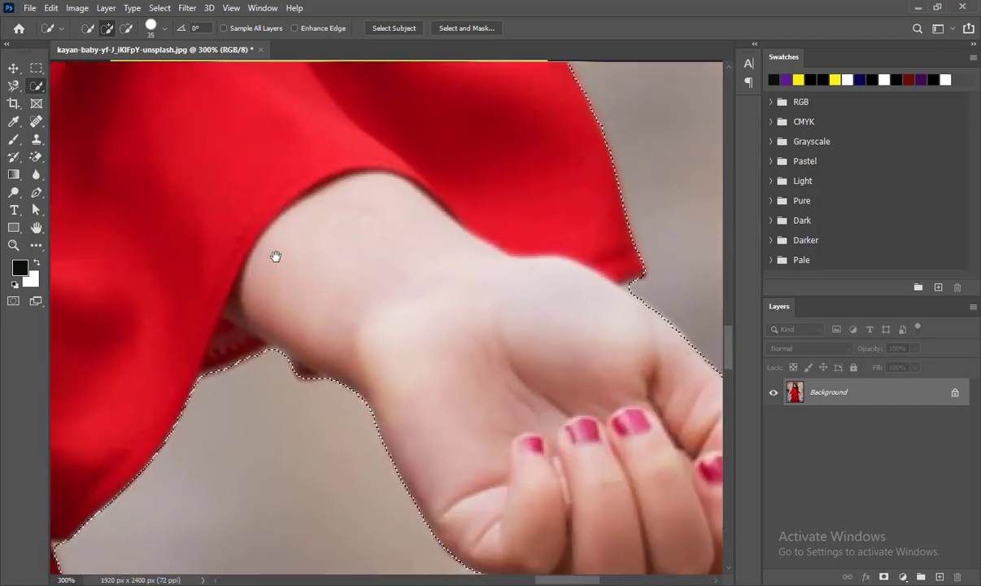
{"action": "mouse_move", "coordinate": [275, 256]}
{"action": "left_mouse_down"}
{"action": "mouse_move", "coordinate": [206, 155]}
{"action": "mouse_move", "coordinate": [136, 156]}
{"action": "left_mouse_up"}
{"action": "left_click_drag", "start_coordinate": [614, 392], "coordinate": [609, 361]}
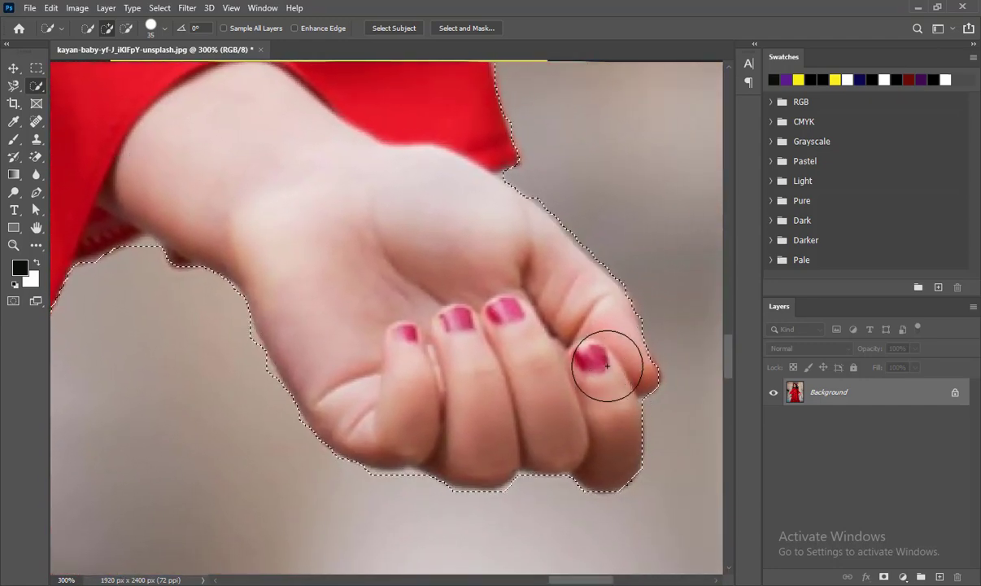
{"action": "left_click_drag", "start_coordinate": [235, 267], "coordinate": [340, 245]}
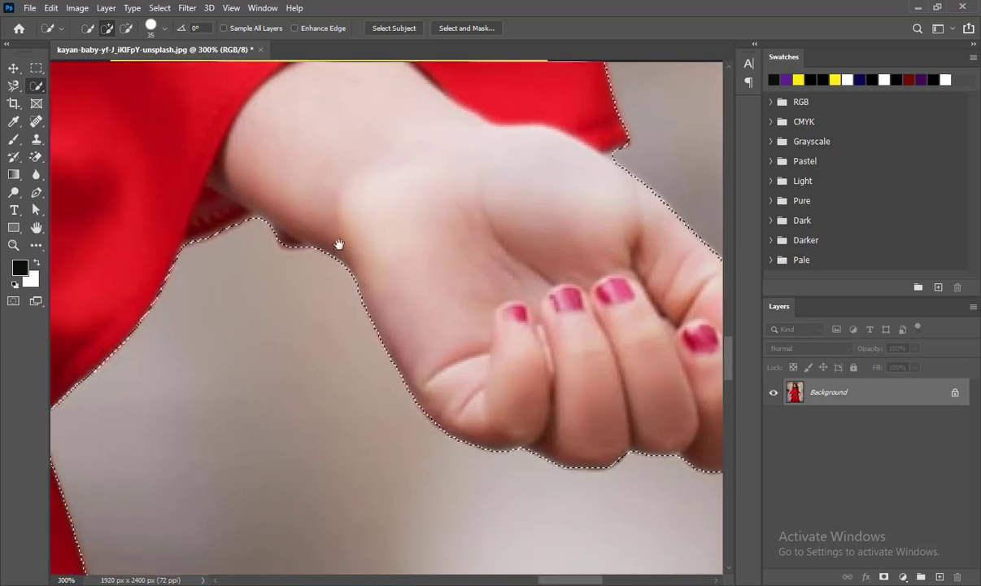
{"action": "left_click_drag", "start_coordinate": [259, 206], "coordinate": [607, 78]}
{"action": "left_click_drag", "start_coordinate": [420, 451], "coordinate": [358, 271]}
{"action": "key", "text": "ctrl+minus"}
{"action": "key", "text": "ctrl+minus"}
{"action": "left_click_drag", "start_coordinate": [348, 452], "coordinate": [311, 201]}
{"action": "left_click_drag", "start_coordinate": [324, 335], "coordinate": [371, 137]}
{"action": "left_click_drag", "start_coordinate": [316, 234], "coordinate": [634, 152]}
{"action": "left_click_drag", "start_coordinate": [579, 200], "coordinate": [535, 199]}
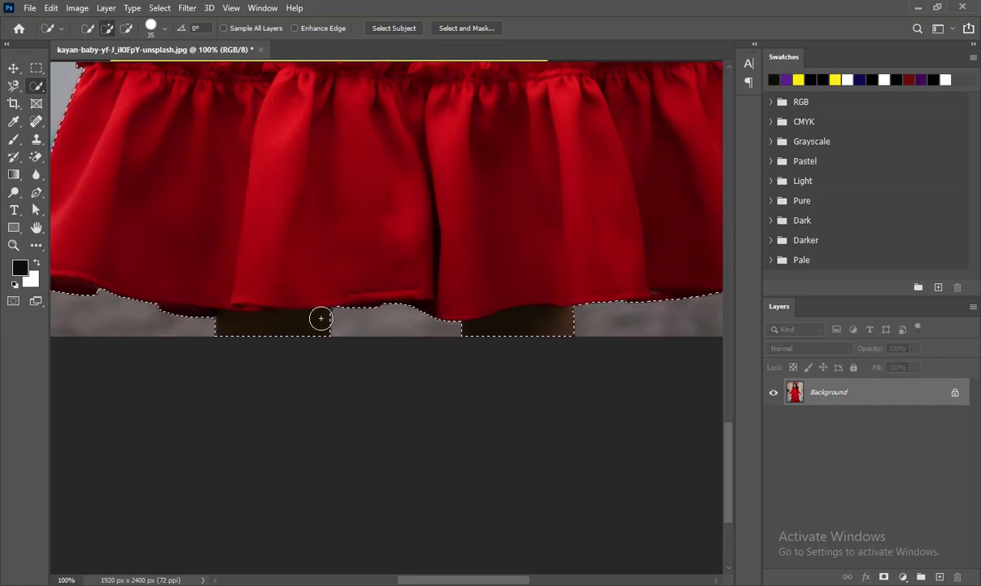
{"action": "left_click_drag", "start_coordinate": [319, 318], "coordinate": [441, 522]}
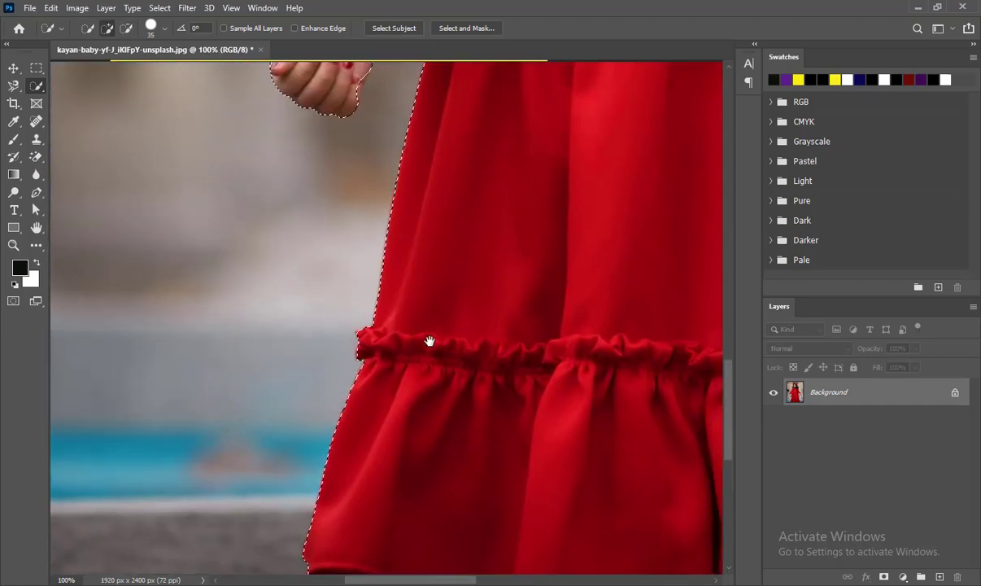
{"action": "left_click_drag", "start_coordinate": [429, 340], "coordinate": [359, 479]}
{"action": "left_click_drag", "start_coordinate": [421, 228], "coordinate": [394, 415]}
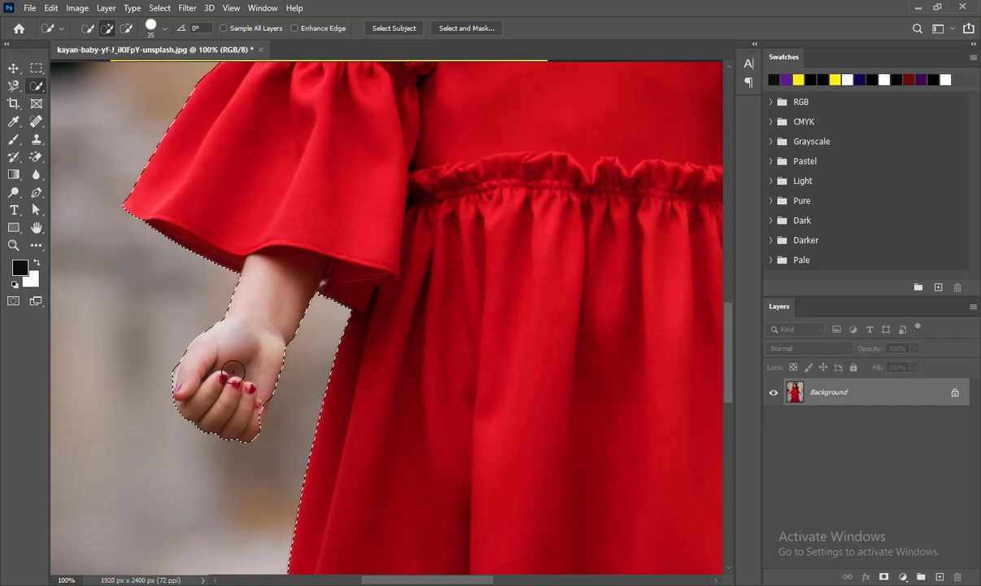
Refine the selection around the thumb and wrist of the girl's right hand.
{"action": "key", "text": "z"}
{"action": "left_click", "coordinate": [192, 382]}
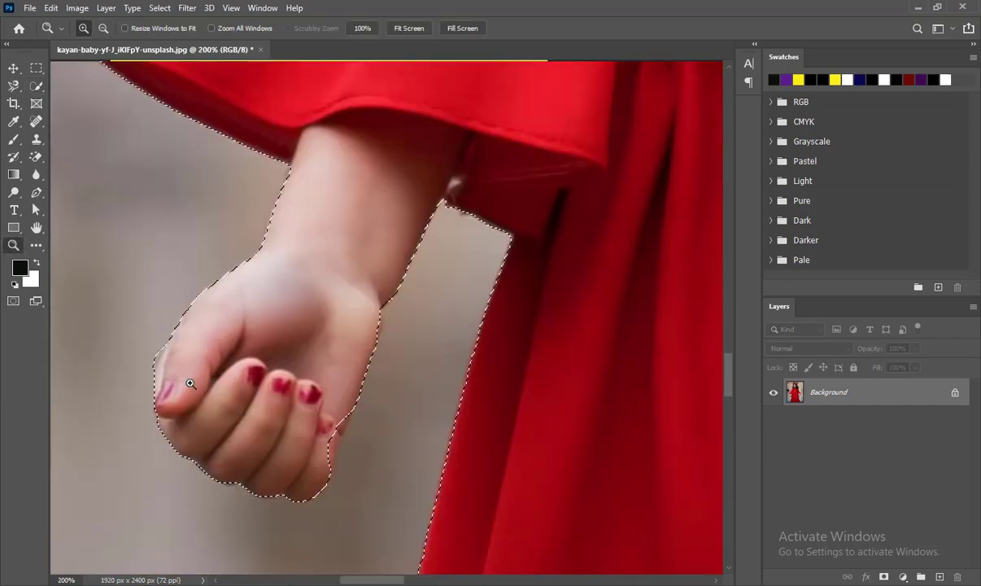
{"action": "left_click", "coordinate": [192, 382]}
{"action": "left_click", "coordinate": [191, 382]}
{"action": "left_click_drag", "start_coordinate": [335, 335], "coordinate": [586, 275]}
{"action": "key", "text": "w"}
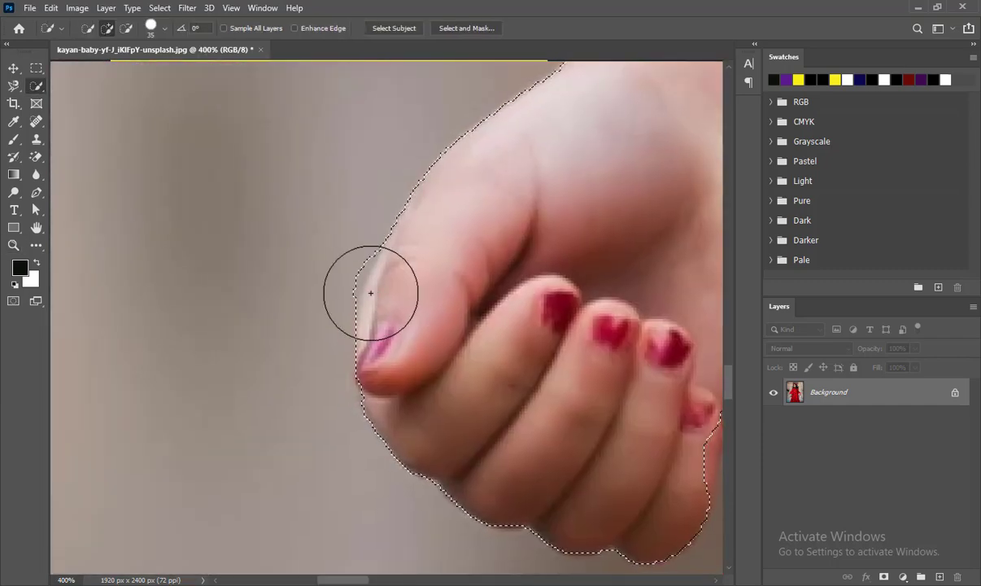
{"action": "left_click_drag", "start_coordinate": [326, 246], "coordinate": [321, 286]}
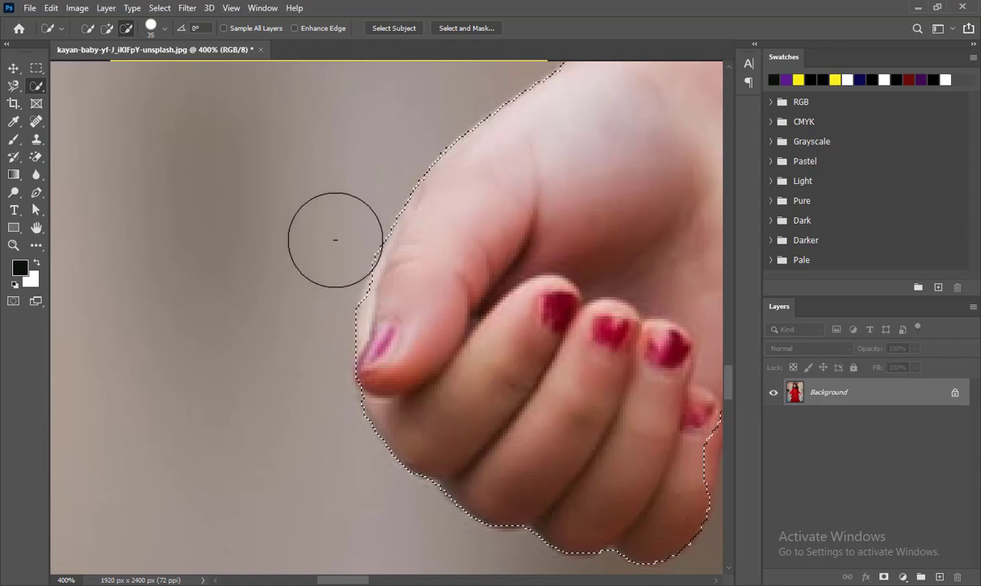
{"action": "mouse_move", "coordinate": [333, 241]}
{"action": "left_mouse_down"}
{"action": "mouse_move", "coordinate": [317, 290]}
{"action": "mouse_move", "coordinate": [324, 282]}
{"action": "mouse_move", "coordinate": [304, 387]}
{"action": "left_mouse_up"}
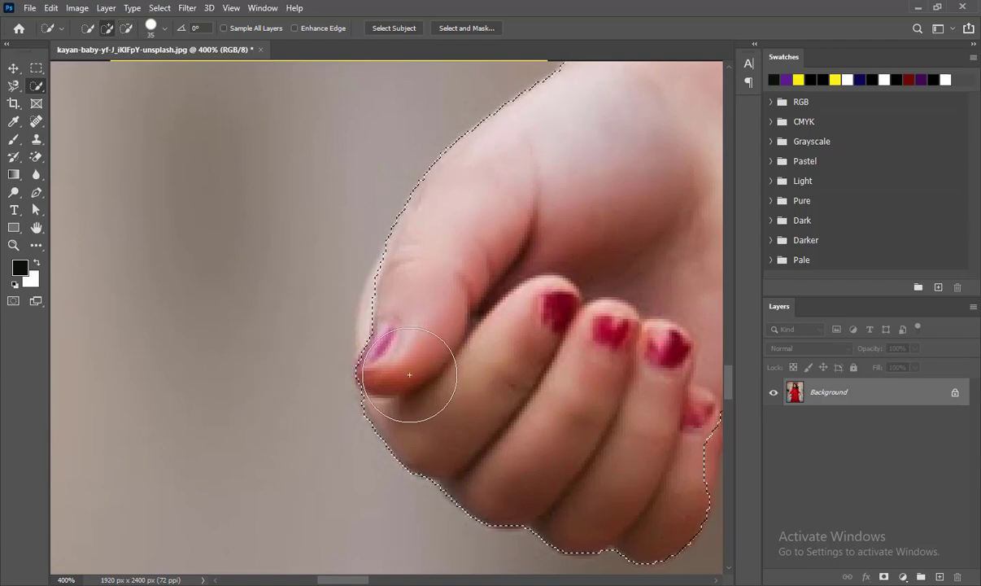
{"action": "left_click_drag", "start_coordinate": [375, 399], "coordinate": [141, 409]}
{"action": "mouse_move", "coordinate": [476, 420]}
{"action": "left_mouse_down"}
{"action": "mouse_move", "coordinate": [456, 402]}
{"action": "mouse_move", "coordinate": [386, 509]}
{"action": "mouse_move", "coordinate": [457, 422]}
{"action": "mouse_move", "coordinate": [423, 473]}
{"action": "left_mouse_up"}
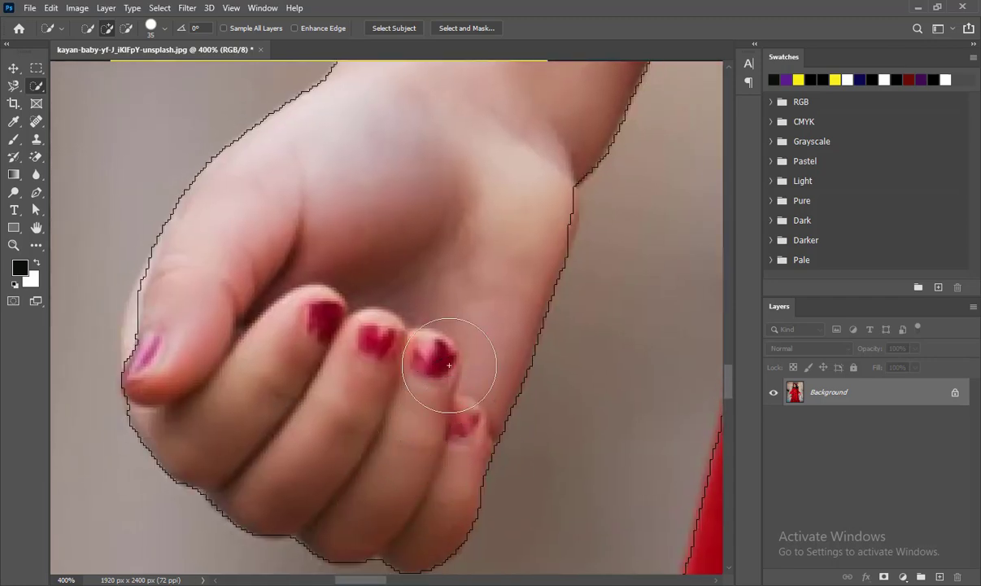
{"action": "left_click_drag", "start_coordinate": [449, 361], "coordinate": [367, 284]}
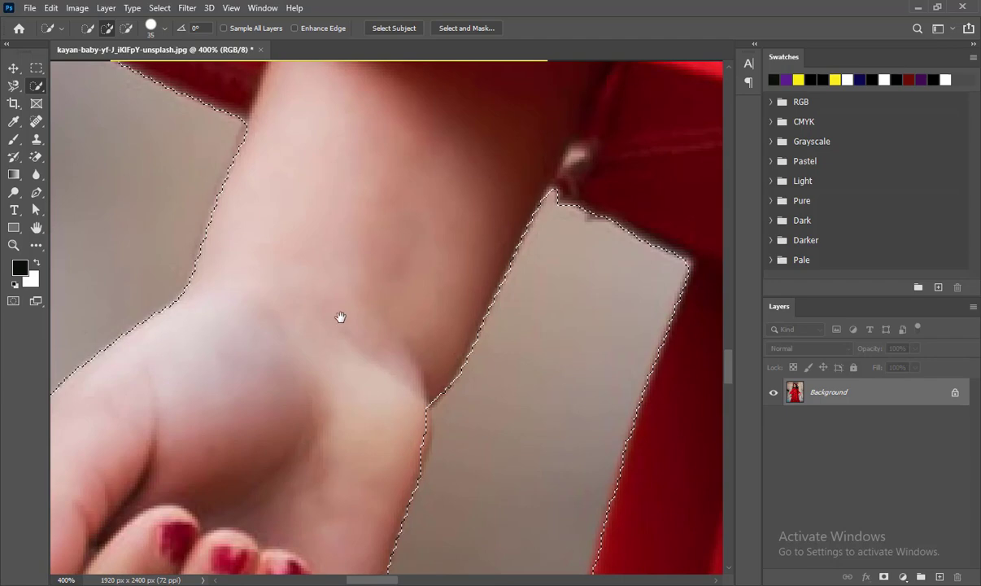
{"action": "left_click_drag", "start_coordinate": [381, 421], "coordinate": [376, 442]}
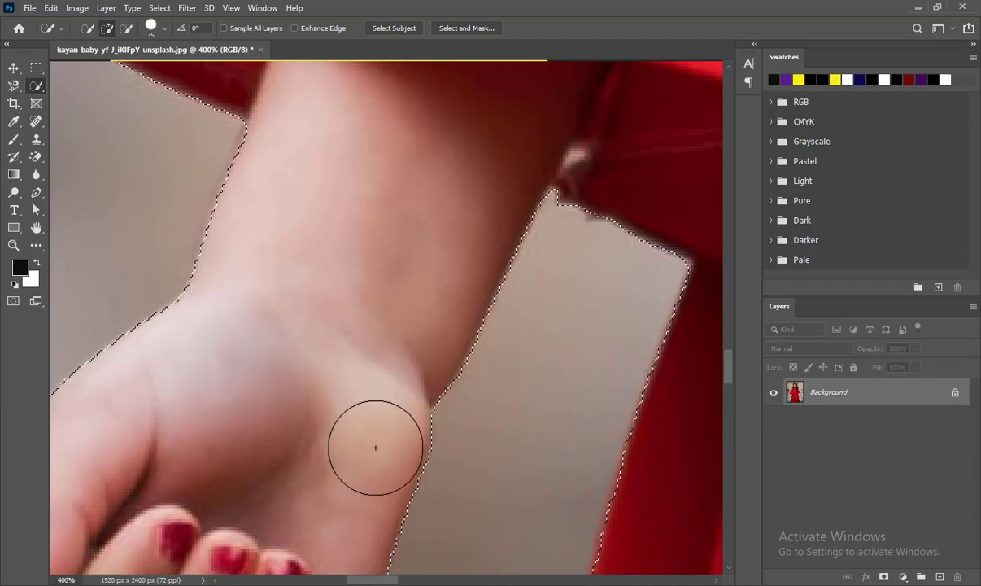
Inspect the selection edge along the top of the flower crown at high zoom.
{"action": "left_click_drag", "start_coordinate": [309, 338], "coordinate": [435, 370]}
{"action": "left_click_drag", "start_coordinate": [266, 191], "coordinate": [370, 333]}
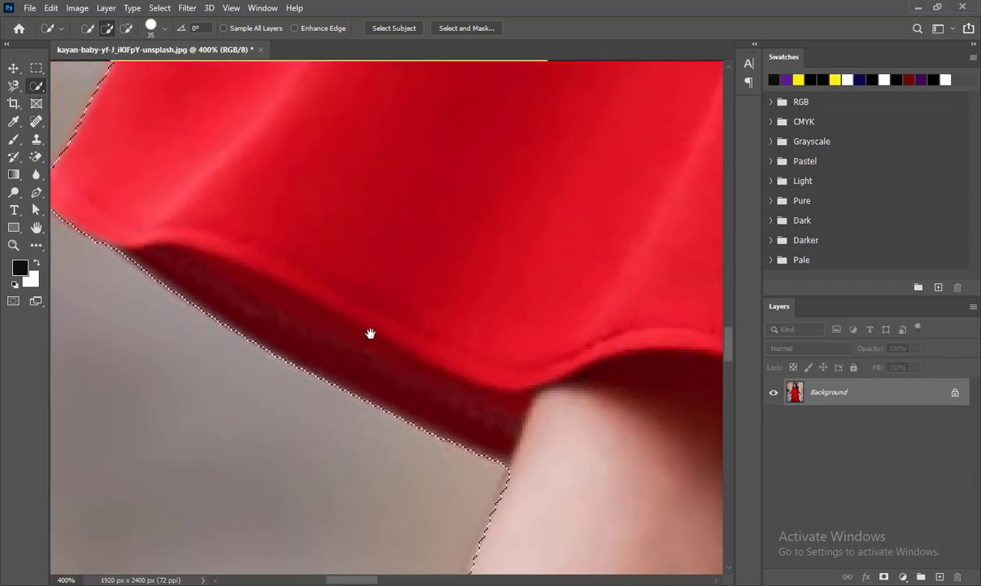
{"action": "mouse_move", "coordinate": [238, 235]}
{"action": "left_mouse_down"}
{"action": "mouse_move", "coordinate": [387, 338]}
{"action": "mouse_move", "coordinate": [380, 331]}
{"action": "left_mouse_up"}
{"action": "scroll", "coordinate": [381, 331], "scroll_direction": "down", "scroll_amount": 7}
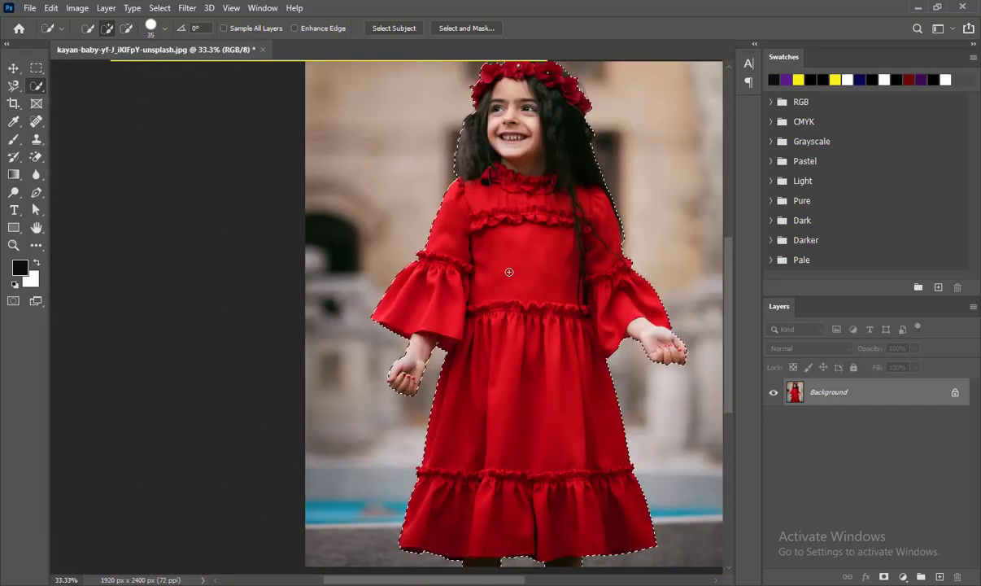
{"action": "key", "text": "z"}
{"action": "left_click", "coordinate": [536, 135]}
{"action": "left_click", "coordinate": [537, 134]}
{"action": "left_click_drag", "start_coordinate": [526, 162], "coordinate": [497, 405]}
{"action": "left_click", "coordinate": [501, 396]}
{"action": "left_click", "coordinate": [502, 395]}
{"action": "left_click", "coordinate": [503, 396]}
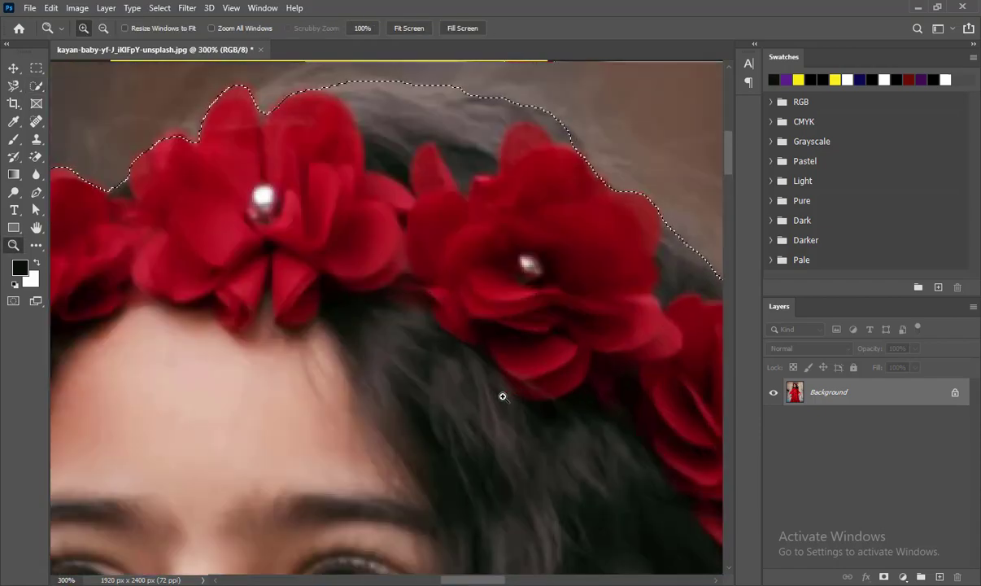
{"action": "key", "text": "w"}
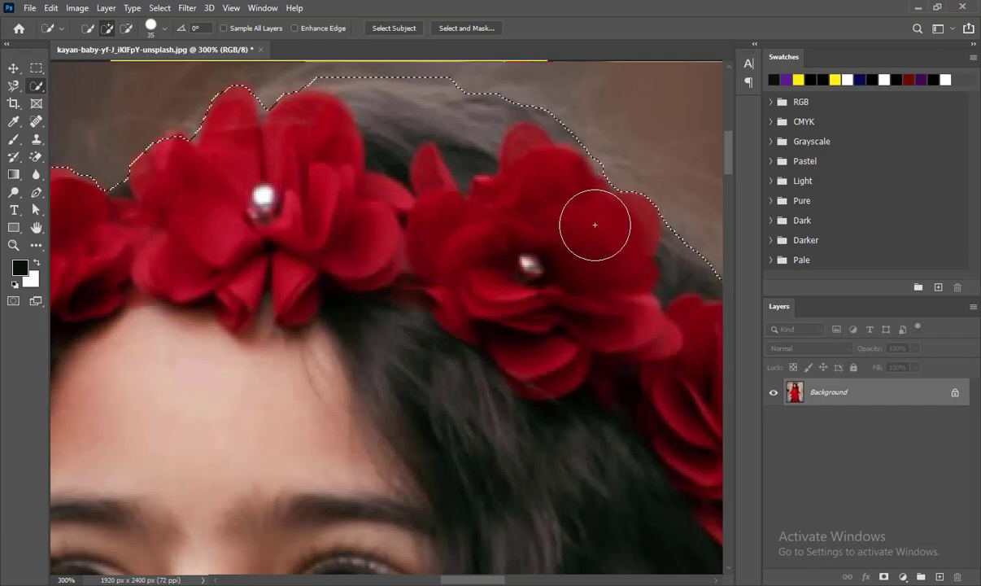
{"action": "key", "text": "ctrl+1"}
{"action": "key", "text": "ctrl+minus"}
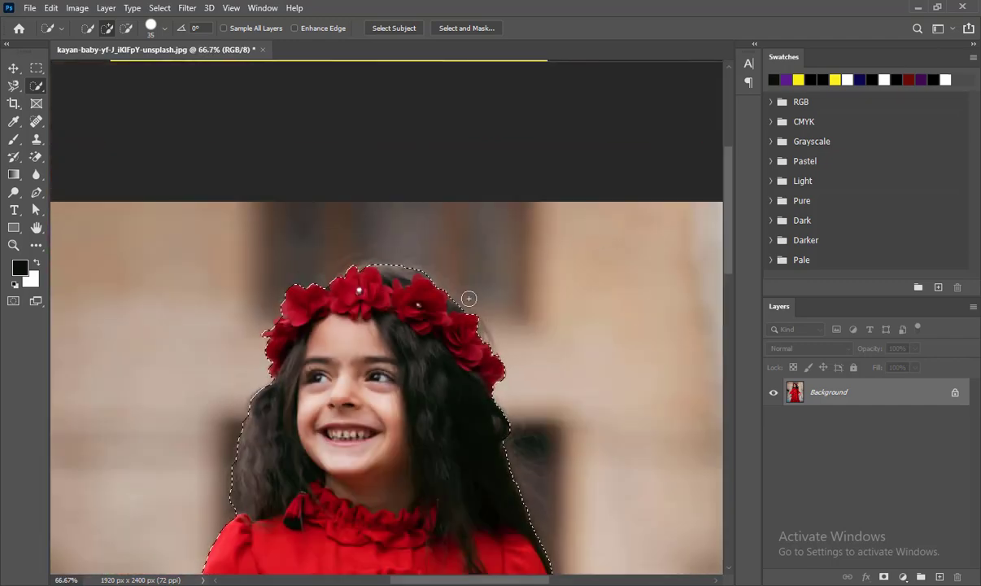
Reduce the Quick Selection brush to 9 px and add the crown's outer flower edge to the selection.
{"action": "key", "text": "z"}
{"action": "left_click", "coordinate": [287, 324]}
{"action": "left_click", "coordinate": [288, 326]}
{"action": "left_click", "coordinate": [288, 326]}
{"action": "left_click", "coordinate": [288, 325]}
{"action": "mouse_move", "coordinate": [288, 326]}
{"action": "left_mouse_down"}
{"action": "mouse_move", "coordinate": [517, 310]}
{"action": "mouse_move", "coordinate": [500, 300]}
{"action": "mouse_move", "coordinate": [438, 377]}
{"action": "mouse_move", "coordinate": [382, 367]}
{"action": "mouse_move", "coordinate": [400, 348]}
{"action": "left_mouse_up"}
{"action": "key", "text": "w"}
{"action": "left_click", "coordinate": [499, 308]}
{"action": "key", "text": "bracketleft"}
{"action": "key", "text": "bracketleft"}
{"action": "key", "text": "bracketleft"}
{"action": "key", "text": "bracketleft"}
{"action": "key", "text": "bracketleft"}
{"action": "key", "text": "bracketleft"}
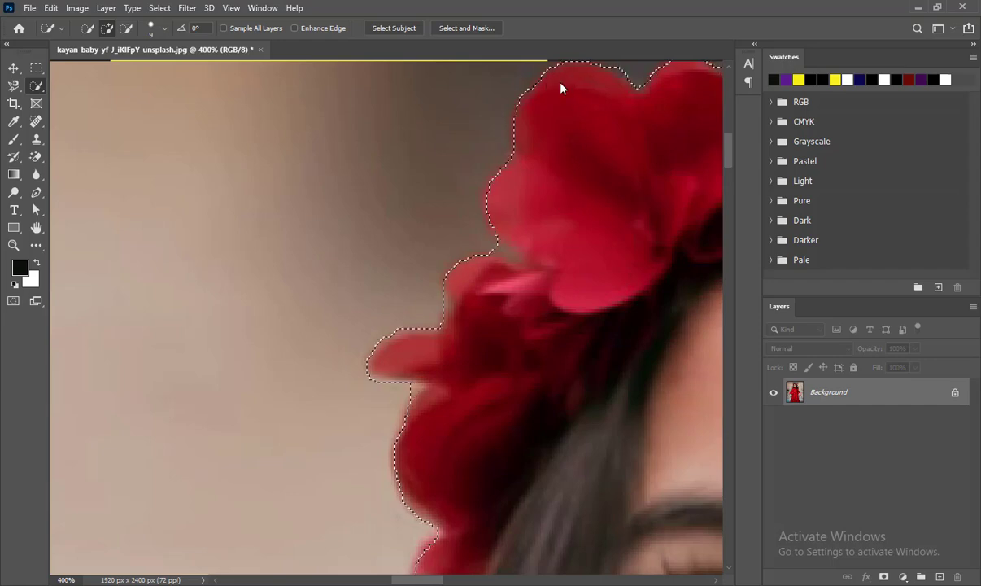
{"action": "mouse_move", "coordinate": [567, 77]}
{"action": "left_mouse_down"}
{"action": "mouse_move", "coordinate": [575, 185]}
{"action": "mouse_move", "coordinate": [554, 187]}
{"action": "mouse_move", "coordinate": [545, 201]}
{"action": "left_mouse_up"}
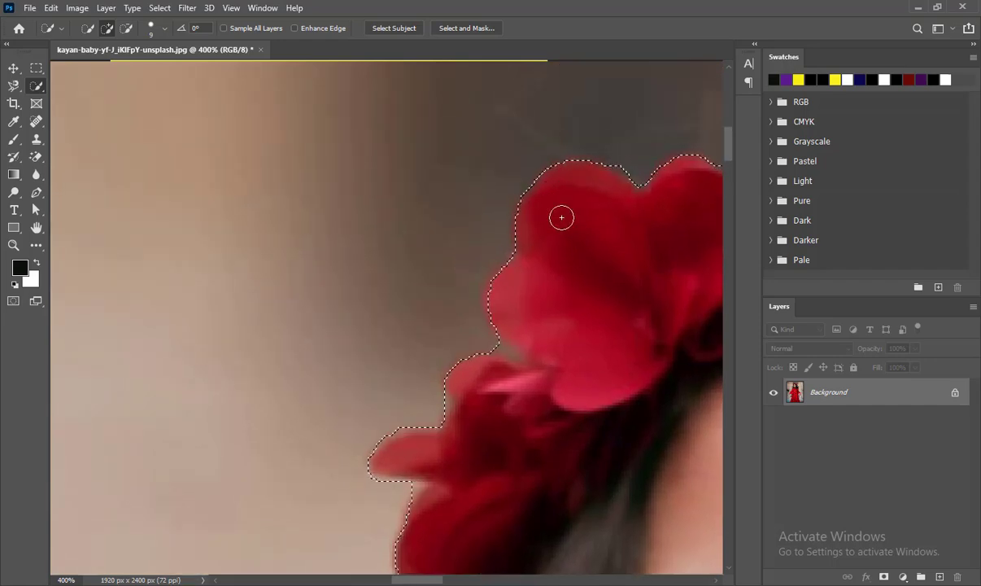
{"action": "key", "text": "ctrl+minus"}
{"action": "key", "text": "ctrl+minus"}
{"action": "key", "text": "ctrl+minus"}
{"action": "key", "text": "ctrl+minus"}
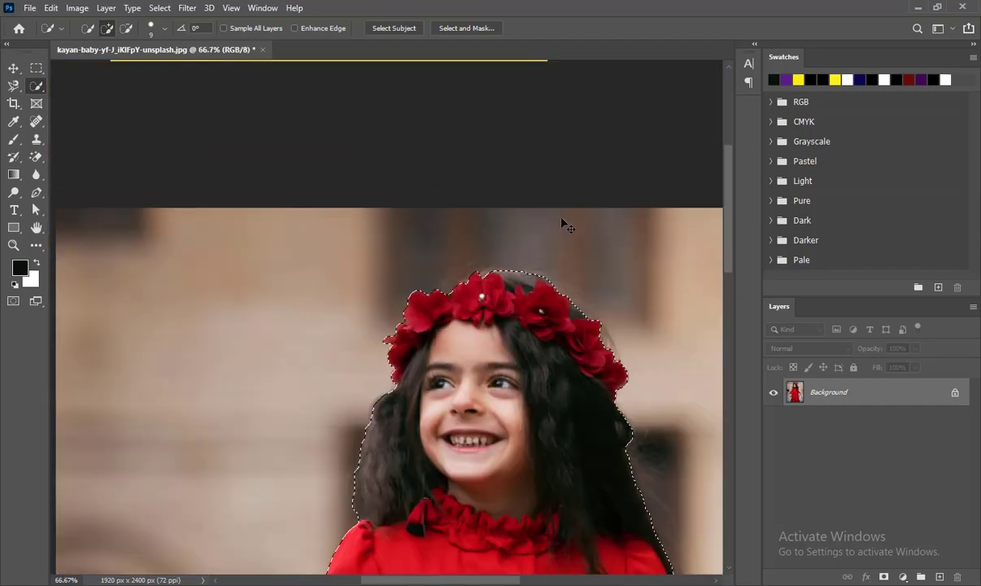
{"action": "key", "text": "ctrl+minus"}
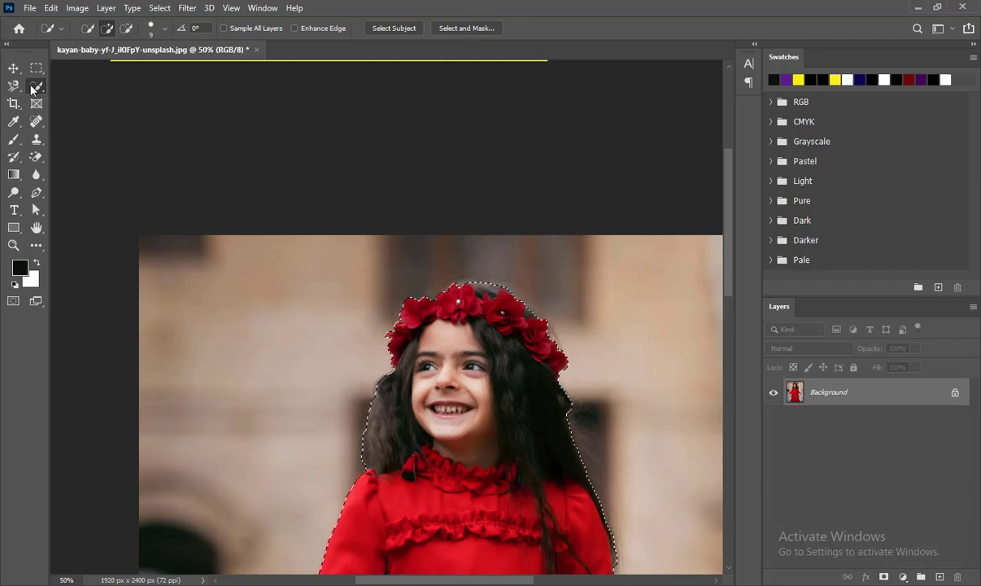
Open Select and Mask for the current selection of the girl.
{"action": "key", "text": "v"}
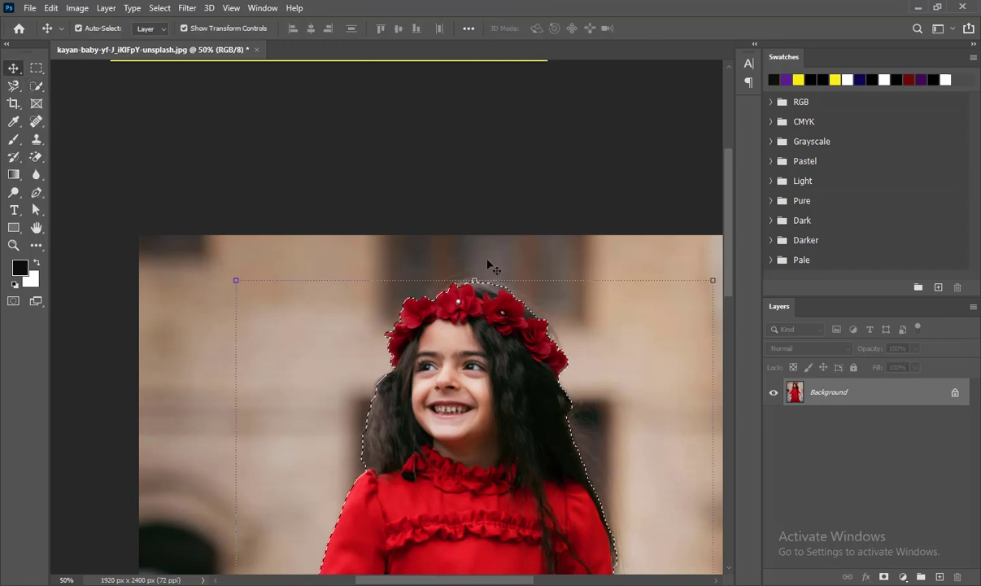
{"action": "left_click", "coordinate": [34, 87]}
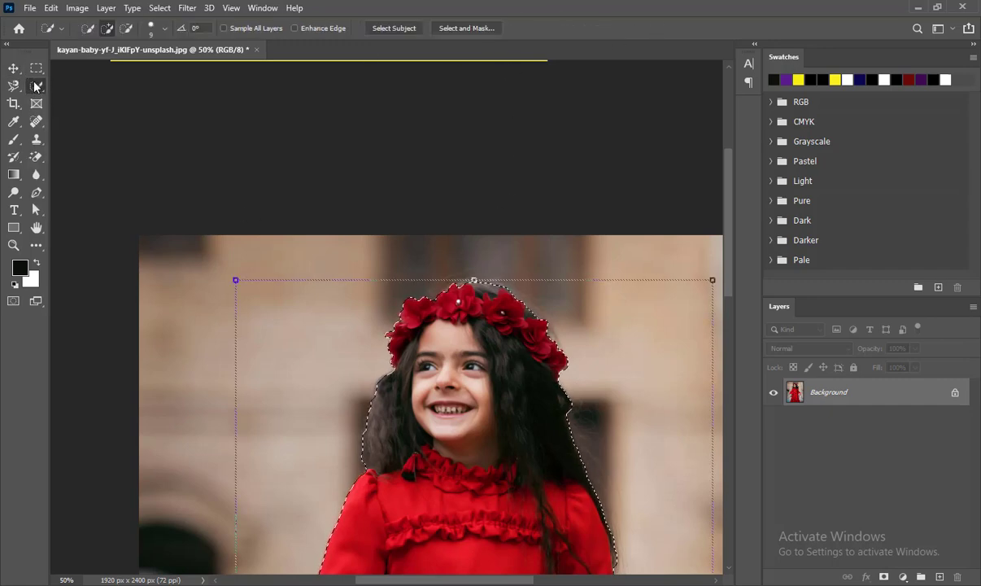
{"action": "left_click", "coordinate": [493, 31]}
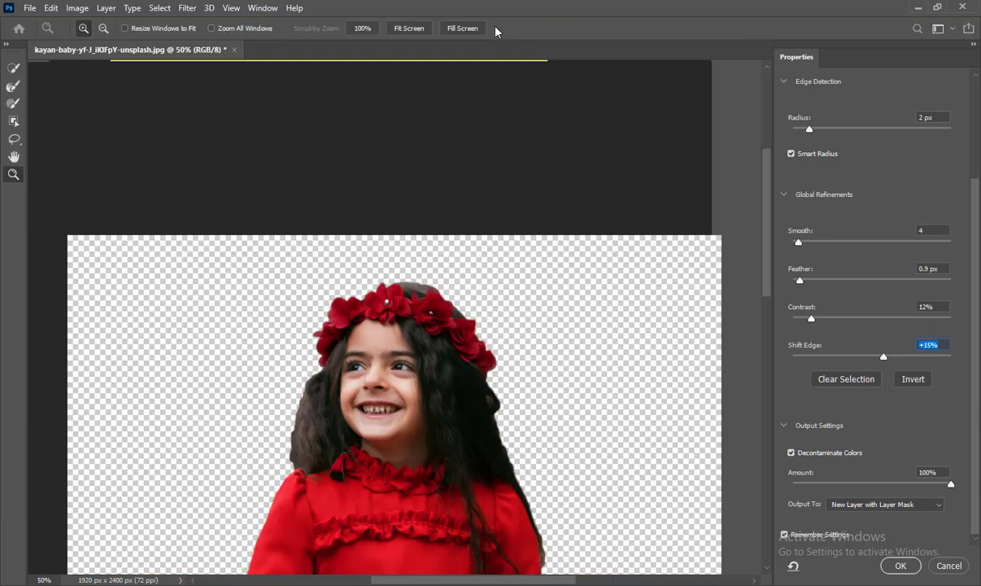
Set the Select and Mask view transparency to 0%.
{"action": "scroll", "coordinate": [566, 384], "scroll_direction": "down", "scroll_amount": 5}
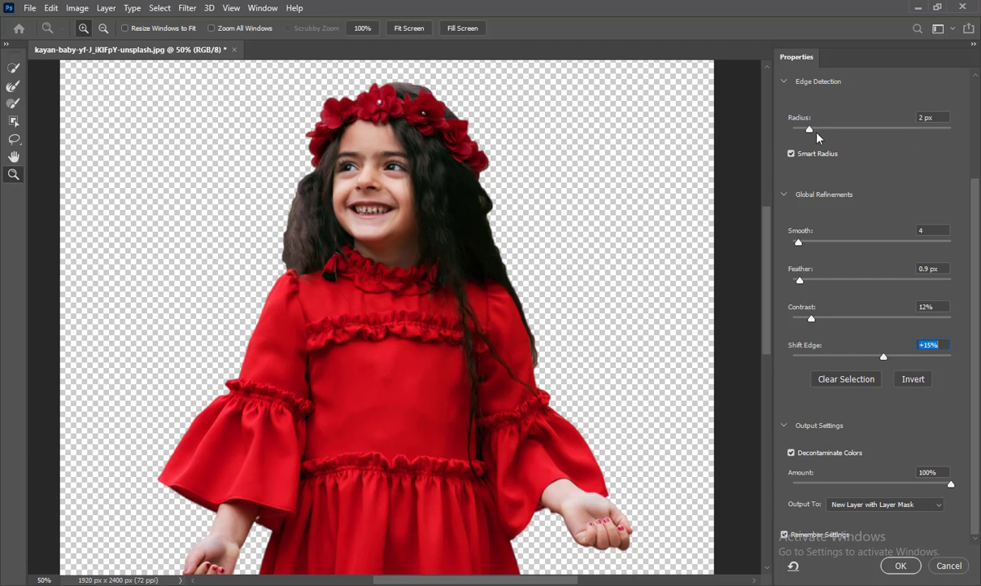
{"action": "scroll", "coordinate": [846, 138], "scroll_direction": "up", "scroll_amount": 3}
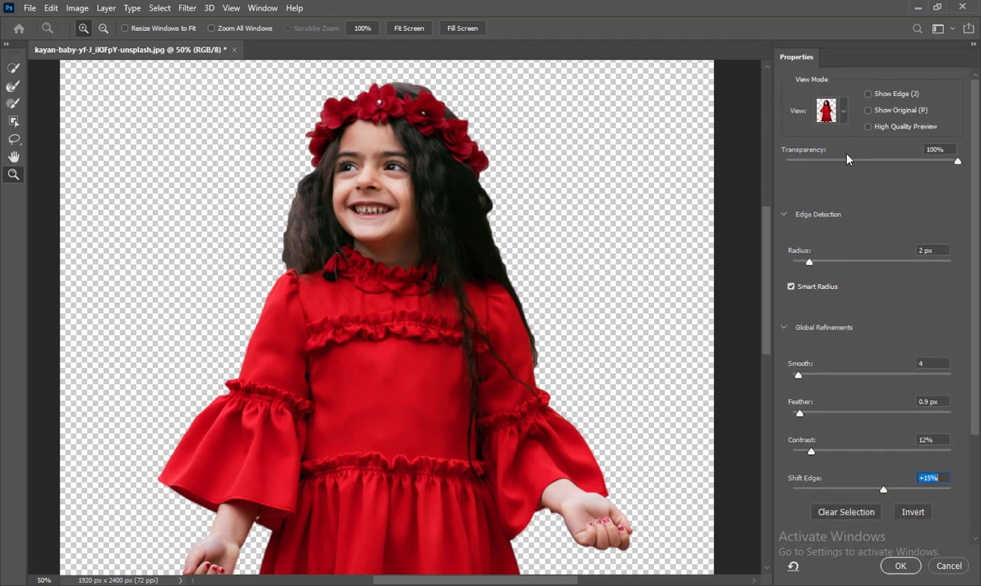
{"action": "left_click_drag", "start_coordinate": [913, 170], "coordinate": [777, 165]}
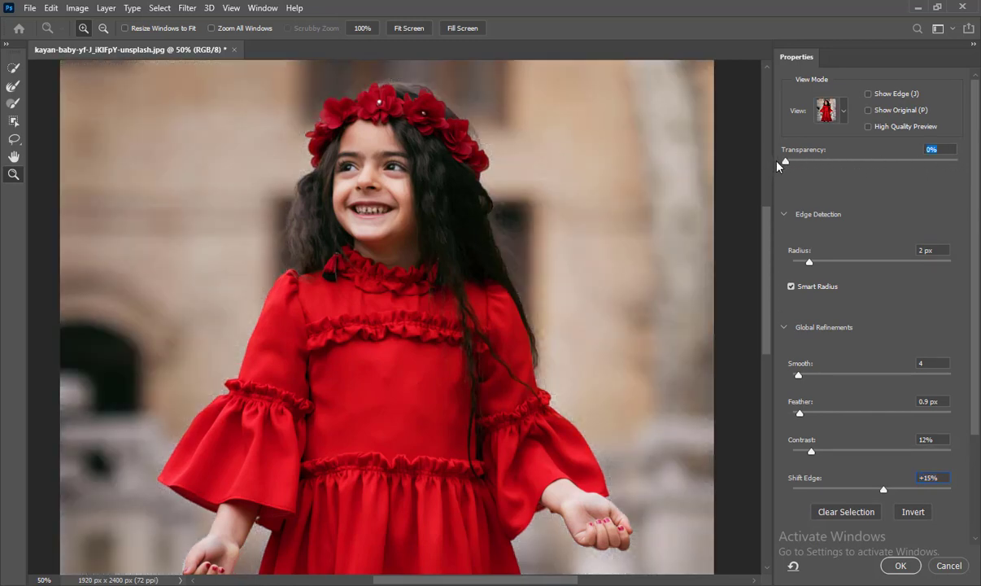
Set the view transparency to 100% and switch the Select and Mask view mode to On Layers.
{"action": "left_click", "coordinate": [797, 161]}
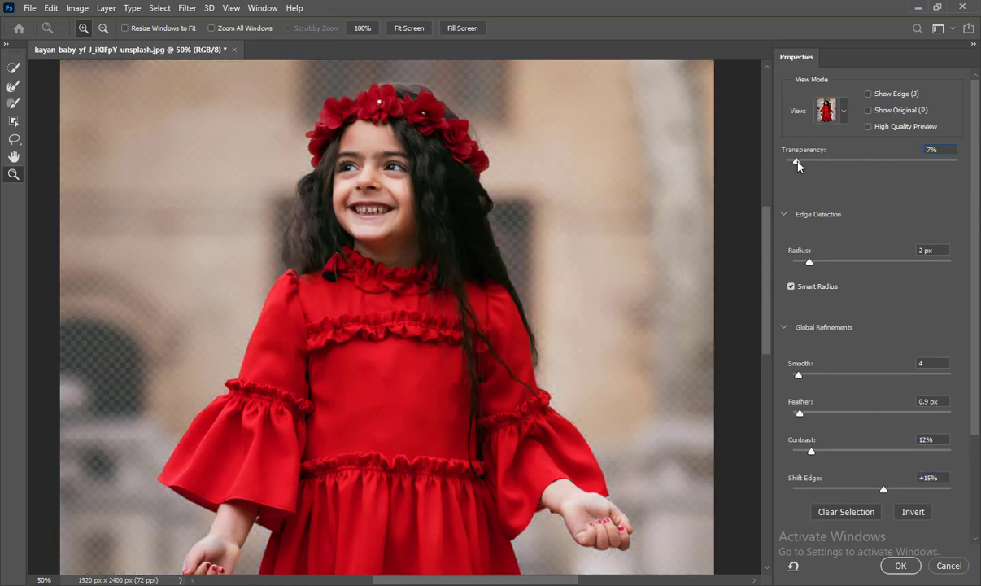
{"action": "left_click_drag", "start_coordinate": [823, 164], "coordinate": [964, 163]}
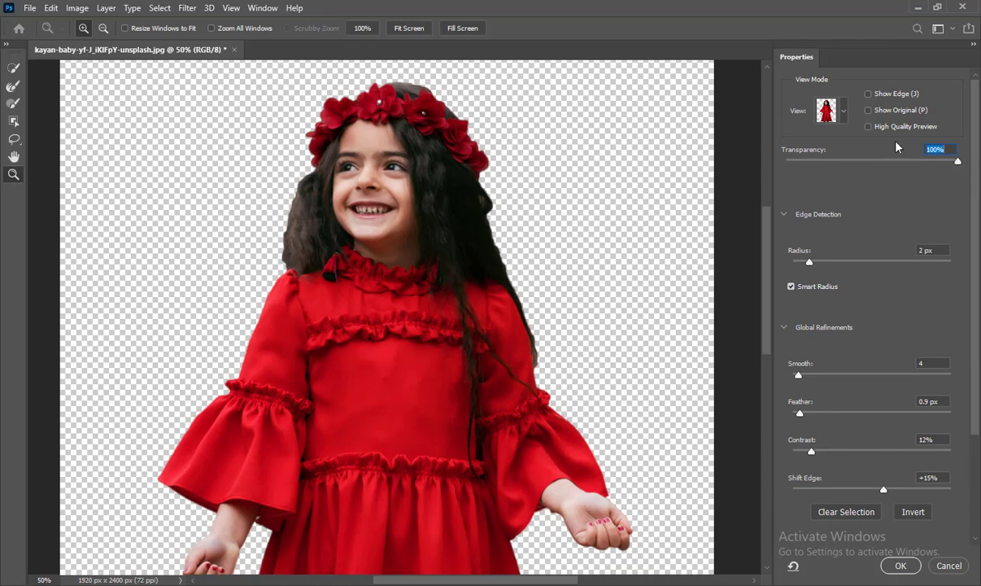
{"action": "left_click", "coordinate": [845, 111]}
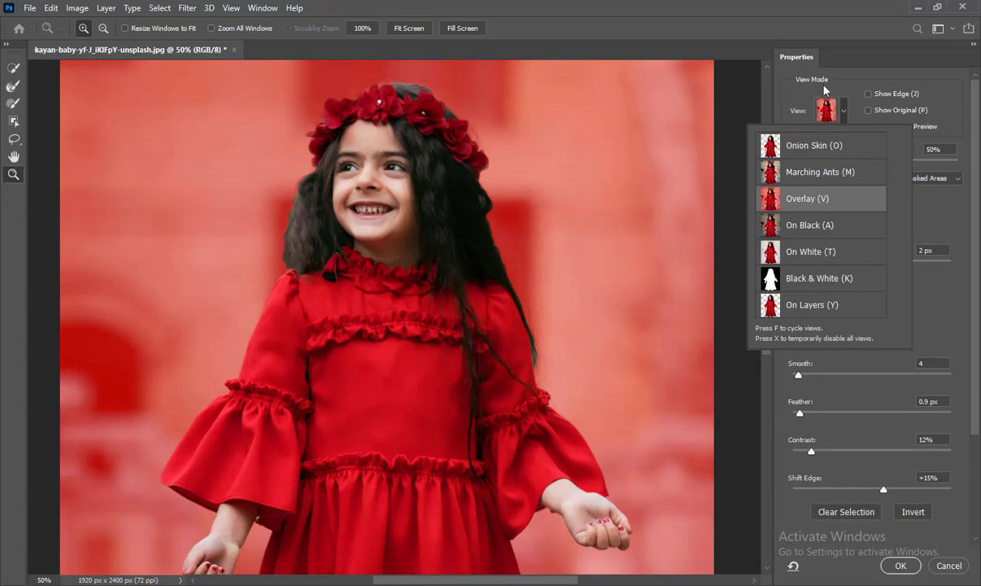
{"action": "left_click", "coordinate": [847, 110]}
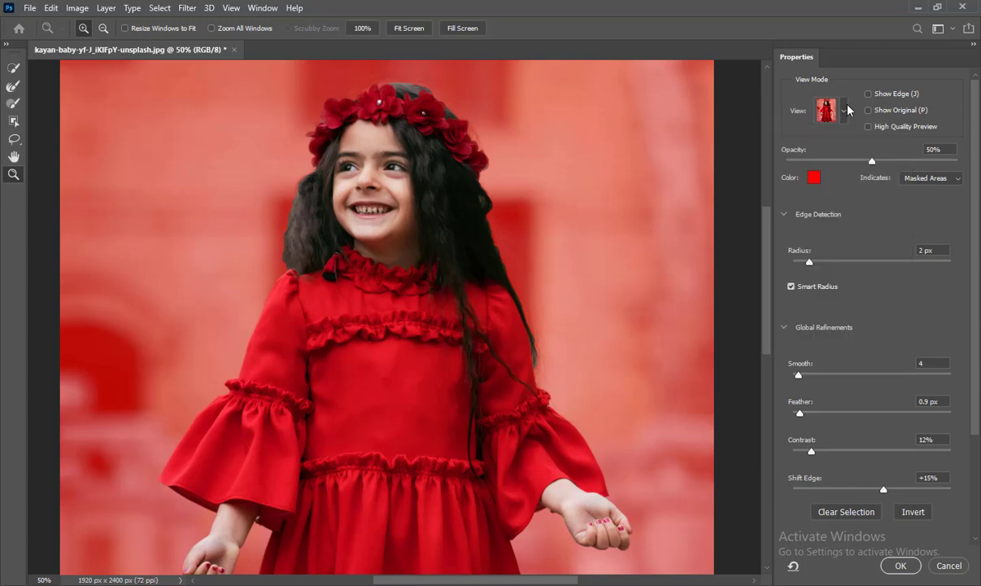
{"action": "left_click", "coordinate": [842, 111]}
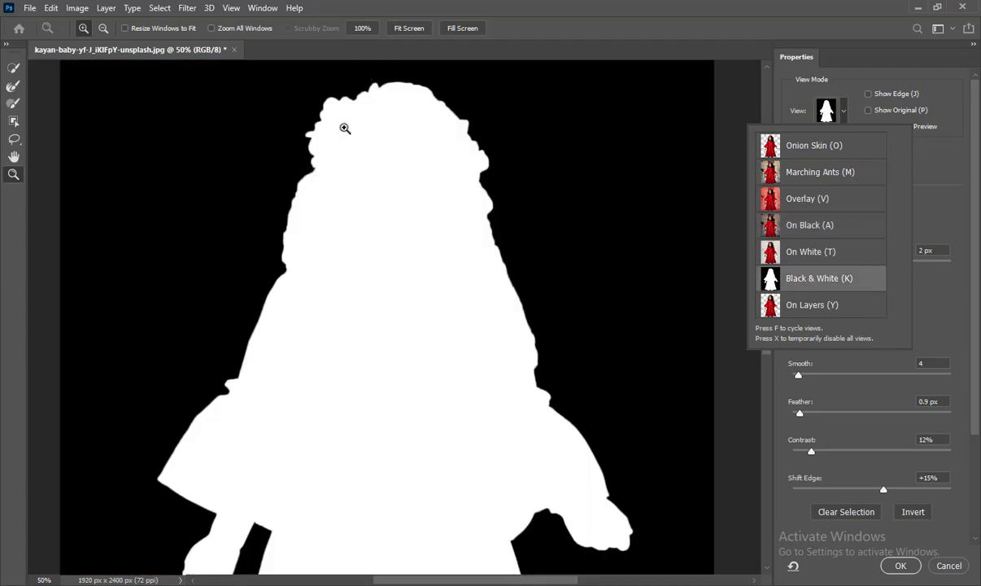
{"action": "left_click", "coordinate": [825, 114]}
{"action": "left_click", "coordinate": [842, 111]}
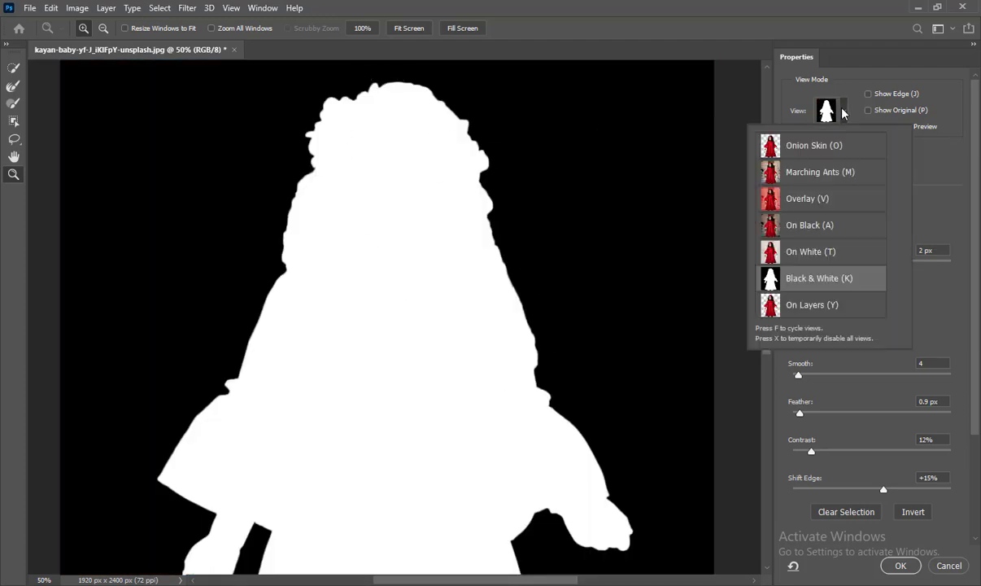
{"action": "left_click", "coordinate": [828, 305]}
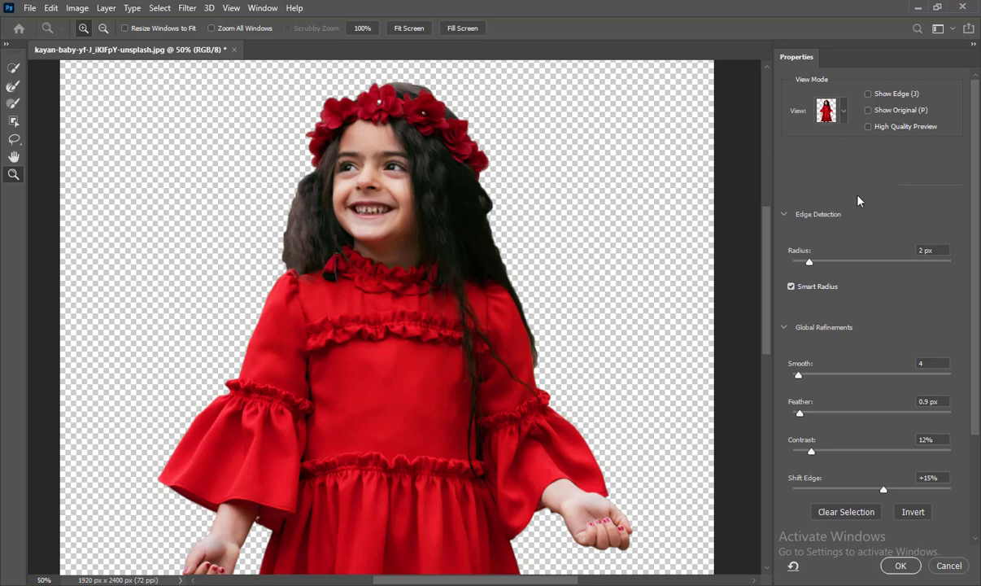
Under Edge Detection, turn off Smart Radius and set the Radius to 0 px.
{"action": "left_click", "coordinate": [784, 215]}
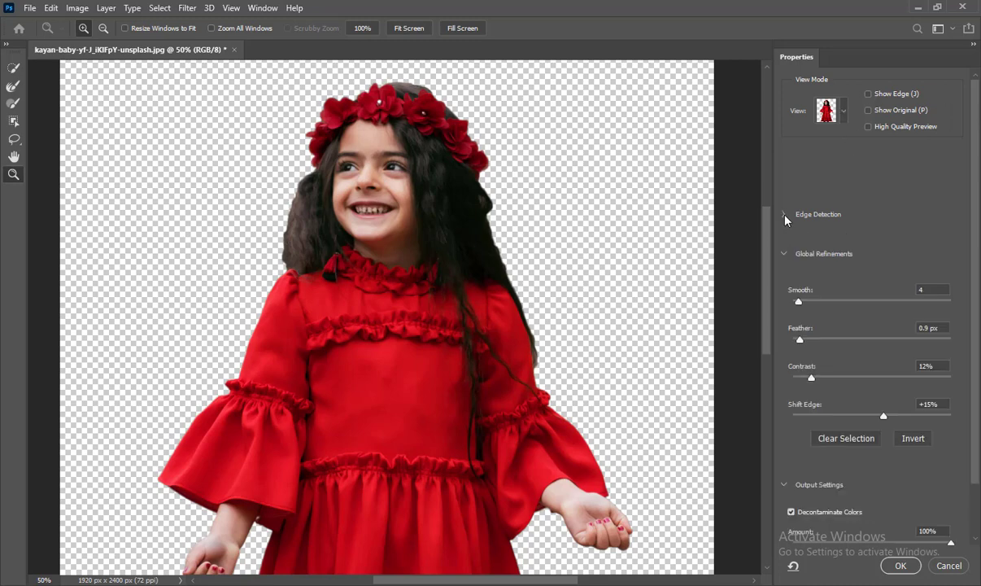
{"action": "left_click", "coordinate": [784, 253]}
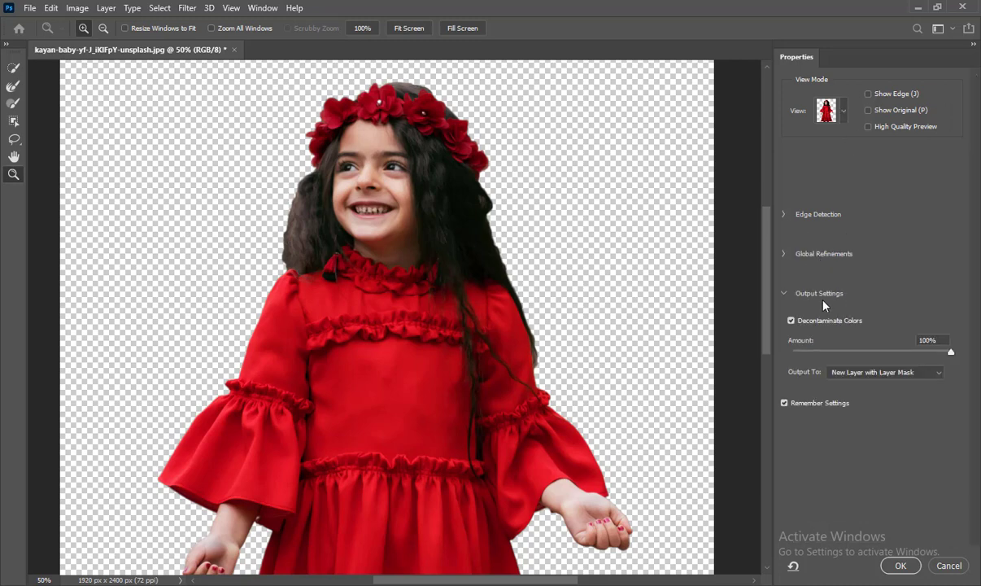
{"action": "left_click", "coordinate": [784, 293]}
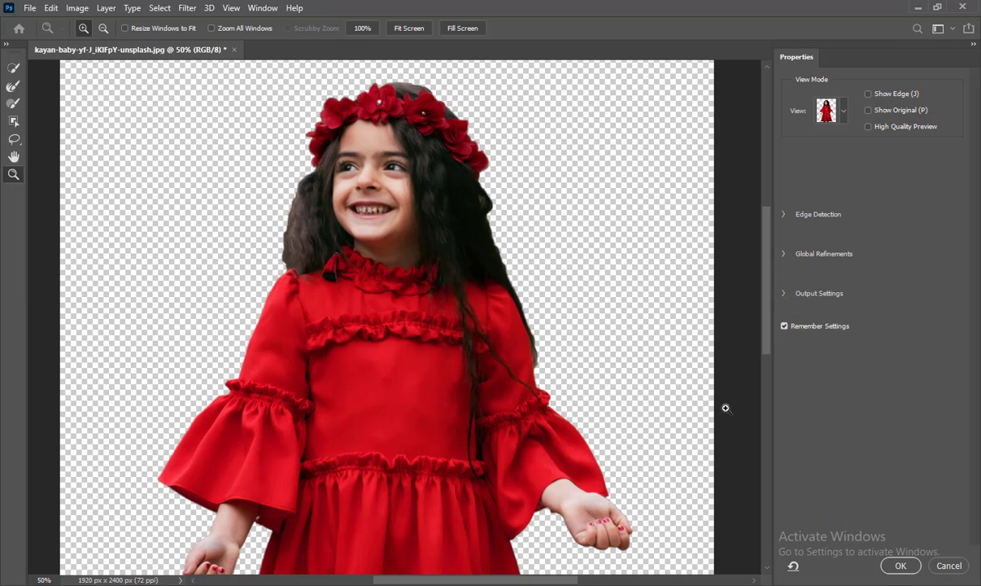
{"action": "left_click", "coordinate": [785, 218]}
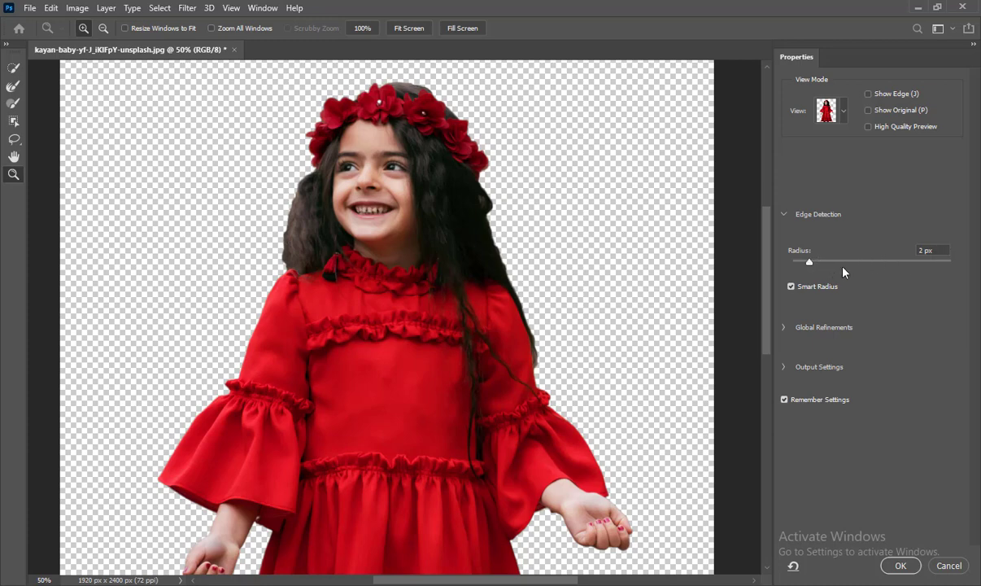
{"action": "left_click", "coordinate": [791, 286]}
{"action": "left_click_drag", "start_coordinate": [809, 261], "coordinate": [791, 262]}
Zoom into the crown edge, turn Smart Radius back on and set the Radius to 2 px.
{"action": "left_click", "coordinate": [477, 151]}
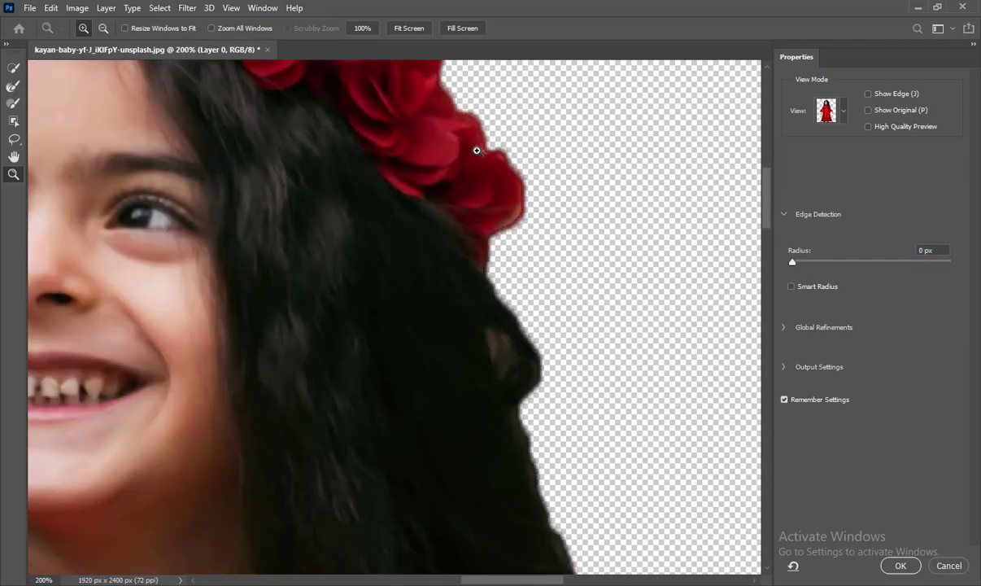
{"action": "left_click", "coordinate": [477, 151]}
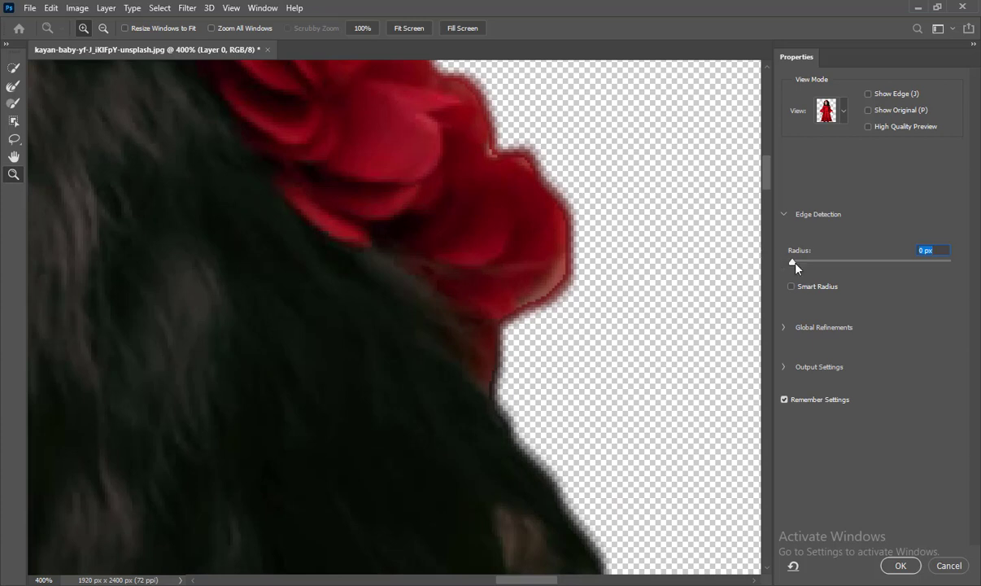
{"action": "mouse_move", "coordinate": [796, 264]}
{"action": "left_mouse_down"}
{"action": "mouse_move", "coordinate": [819, 263]}
{"action": "mouse_move", "coordinate": [793, 263]}
{"action": "left_mouse_up"}
{"action": "left_click_drag", "start_coordinate": [793, 261], "coordinate": [802, 262]}
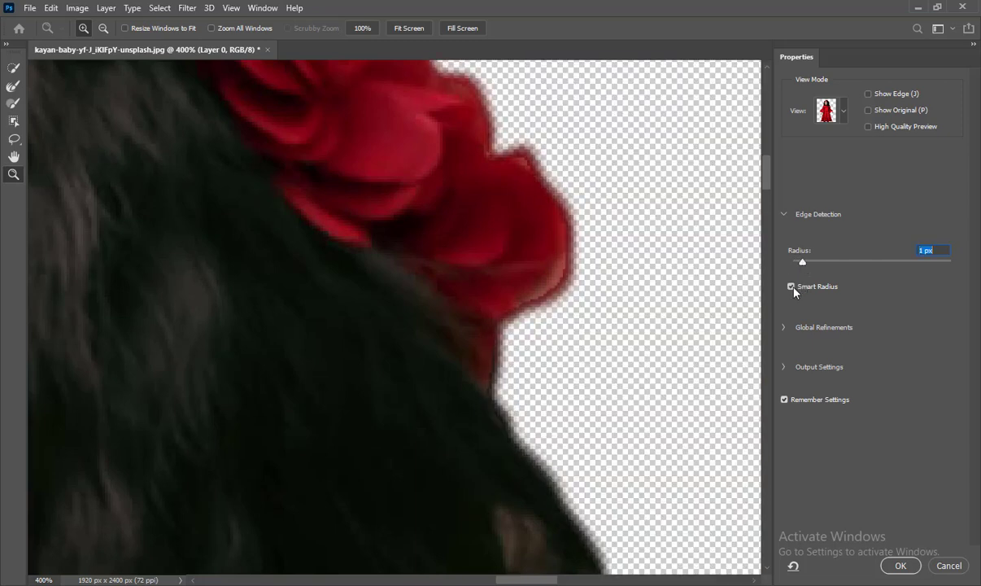
{"action": "left_click", "coordinate": [793, 288]}
{"action": "left_click_drag", "start_coordinate": [803, 261], "coordinate": [806, 261]}
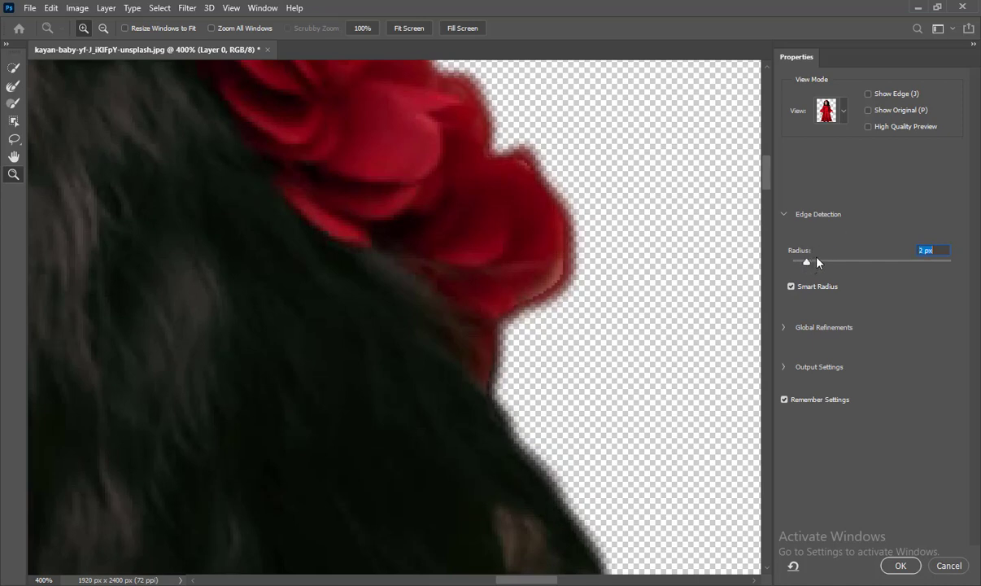
Set the Global Refinements Smooth value to 5.
{"action": "key", "text": "ctrl+minus"}
{"action": "key", "text": "ctrl+minus"}
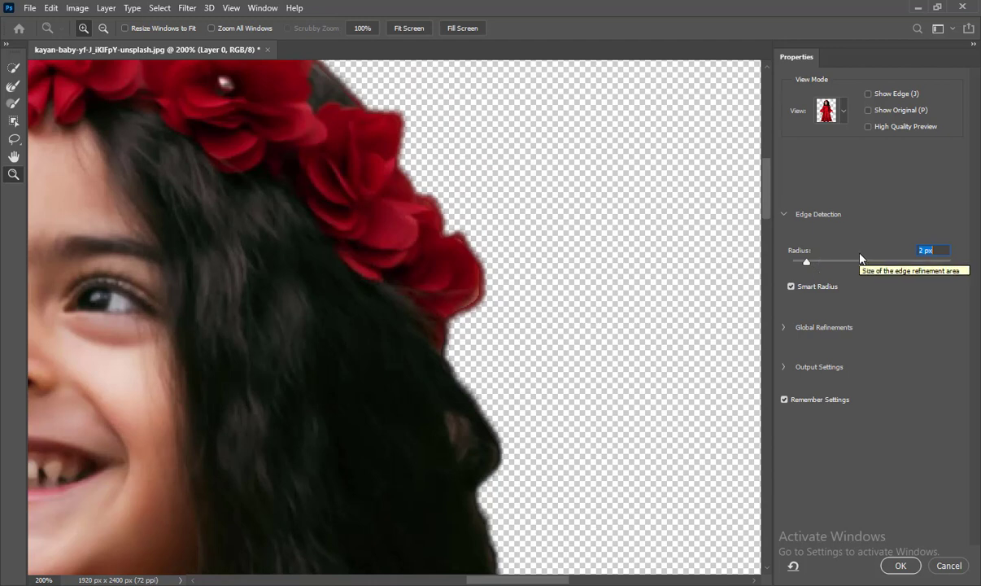
{"action": "left_click", "coordinate": [784, 329]}
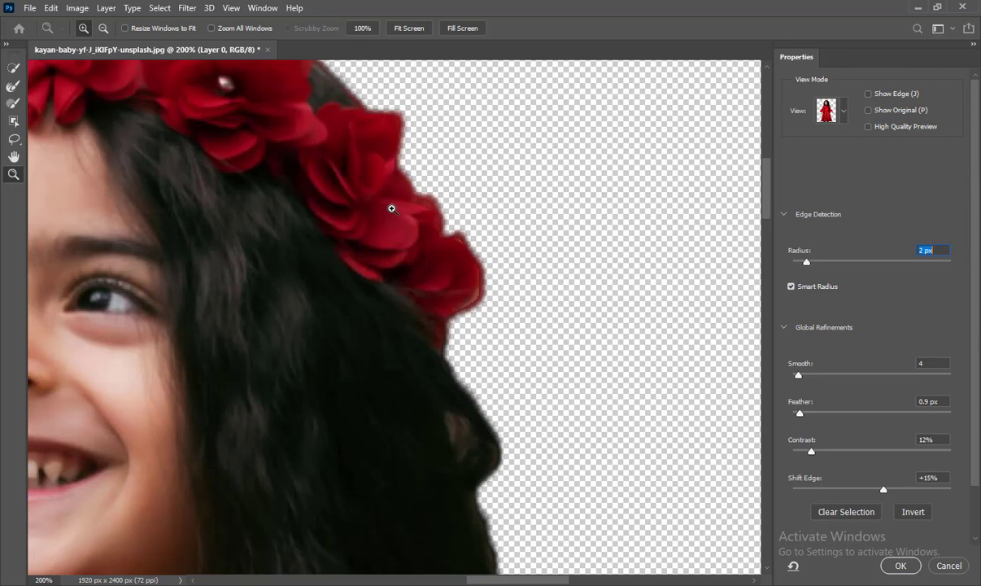
{"action": "scroll", "coordinate": [893, 397], "scroll_direction": "down", "scroll_amount": 1}
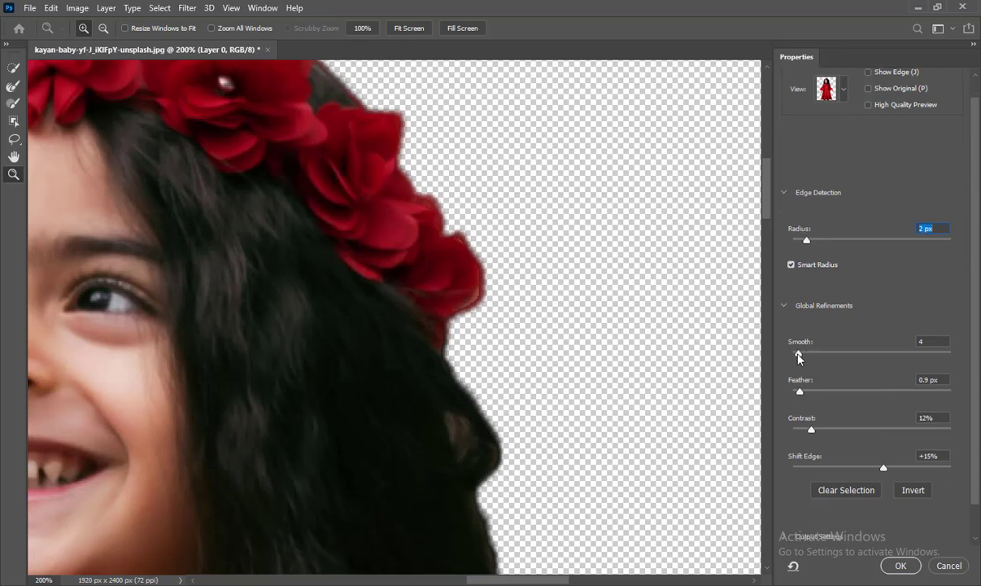
{"action": "left_click_drag", "start_coordinate": [798, 354], "coordinate": [811, 358]}
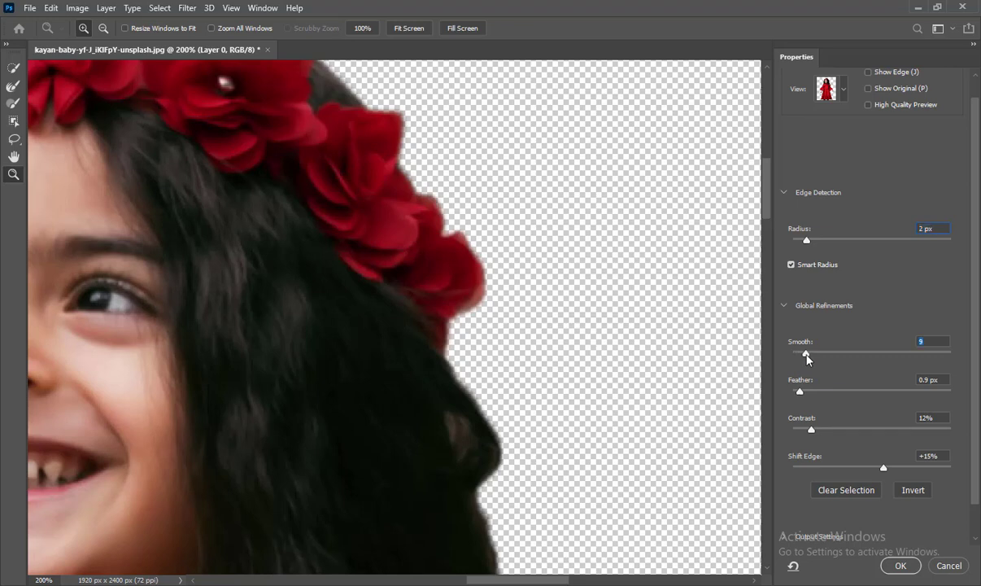
{"action": "left_click", "coordinate": [943, 341]}
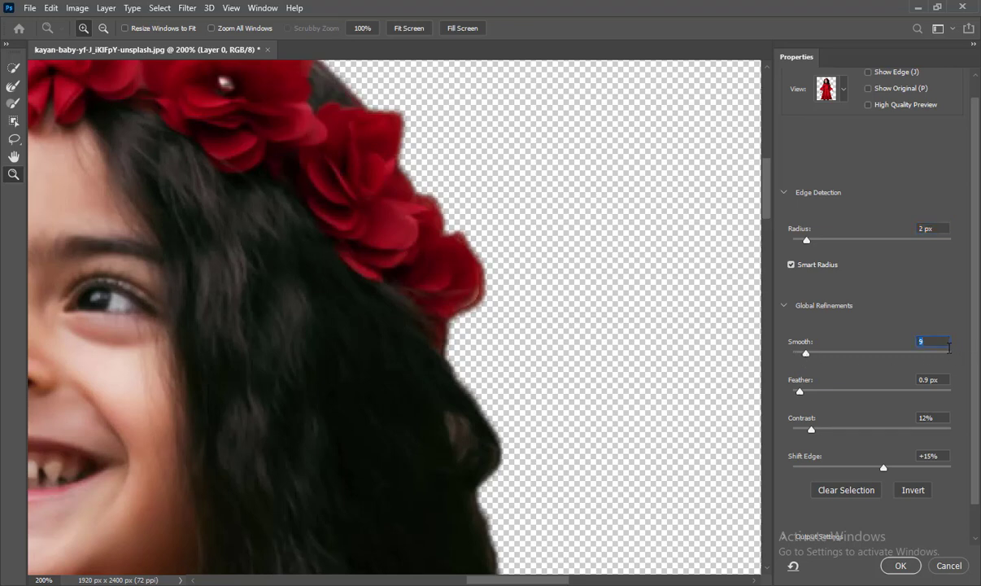
{"action": "type", "text": "5"}
Set the Feather to 0.8 px.
{"action": "left_click", "coordinate": [802, 391]}
{"action": "left_click_drag", "start_coordinate": [802, 391], "coordinate": [860, 391]}
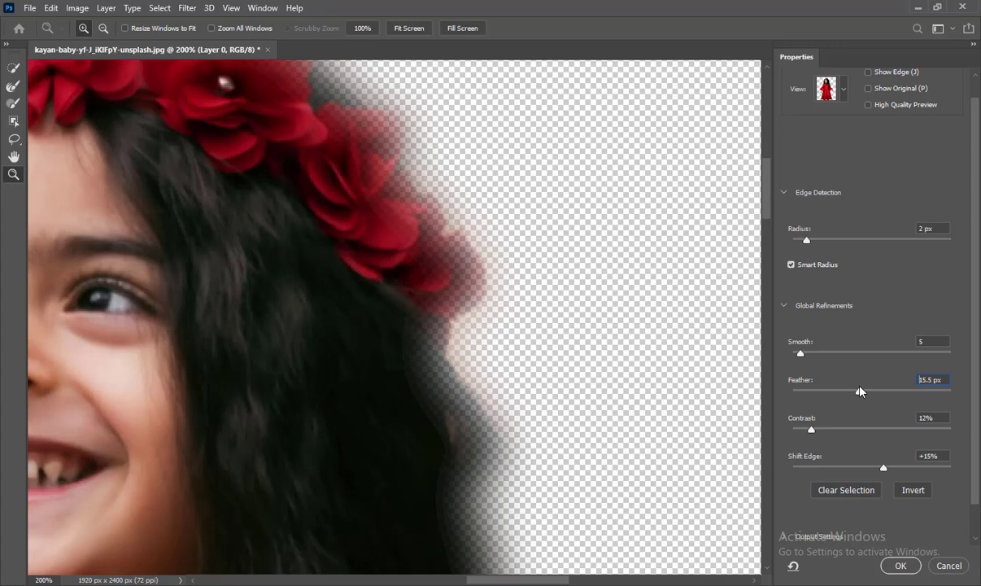
{"action": "left_click_drag", "start_coordinate": [860, 391], "coordinate": [803, 391]}
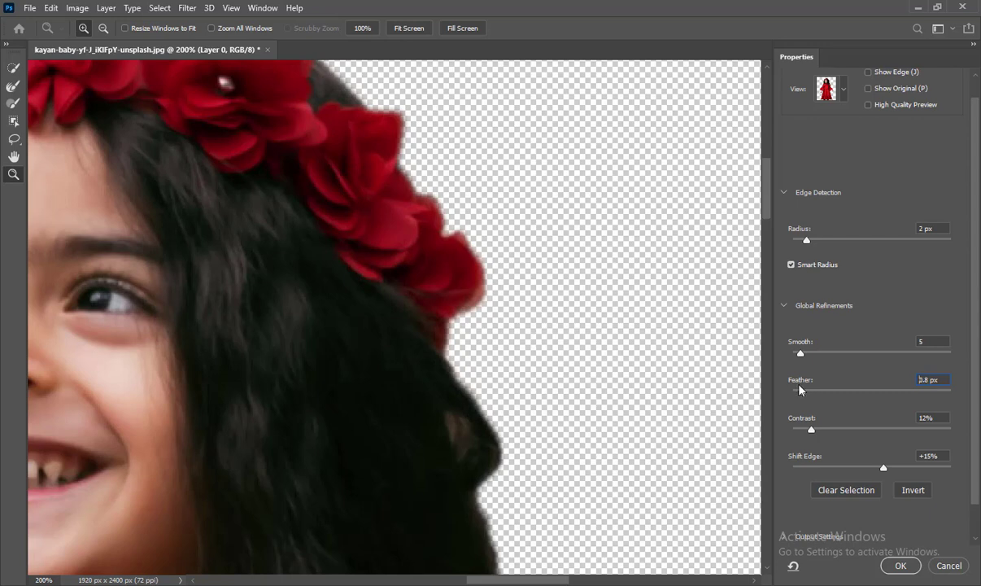
{"action": "left_click_drag", "start_coordinate": [803, 391], "coordinate": [801, 392]}
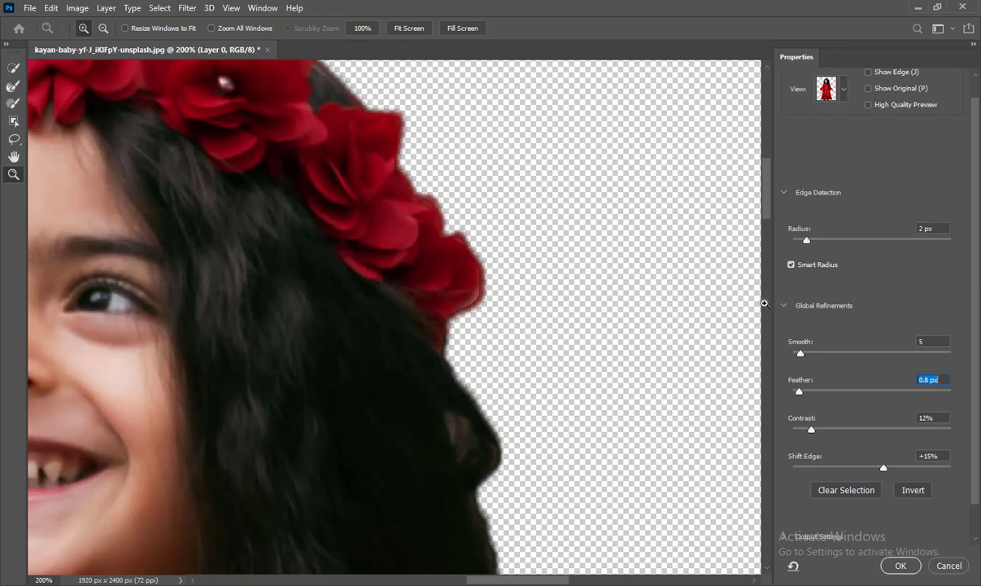
Set the Contrast to 22%.
{"action": "scroll", "coordinate": [978, 368], "scroll_direction": "down", "scroll_amount": 2}
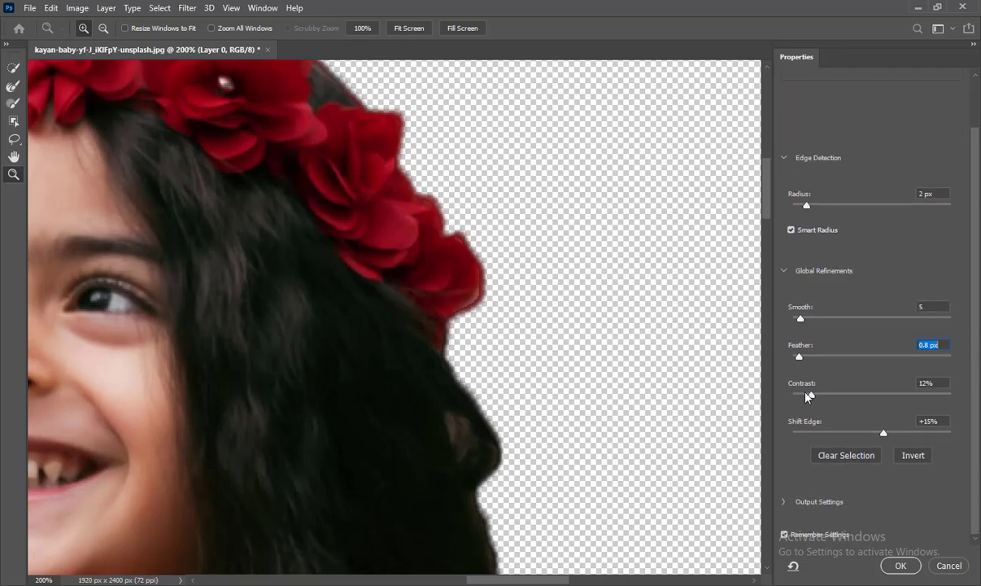
{"action": "left_click_drag", "start_coordinate": [811, 397], "coordinate": [920, 404]}
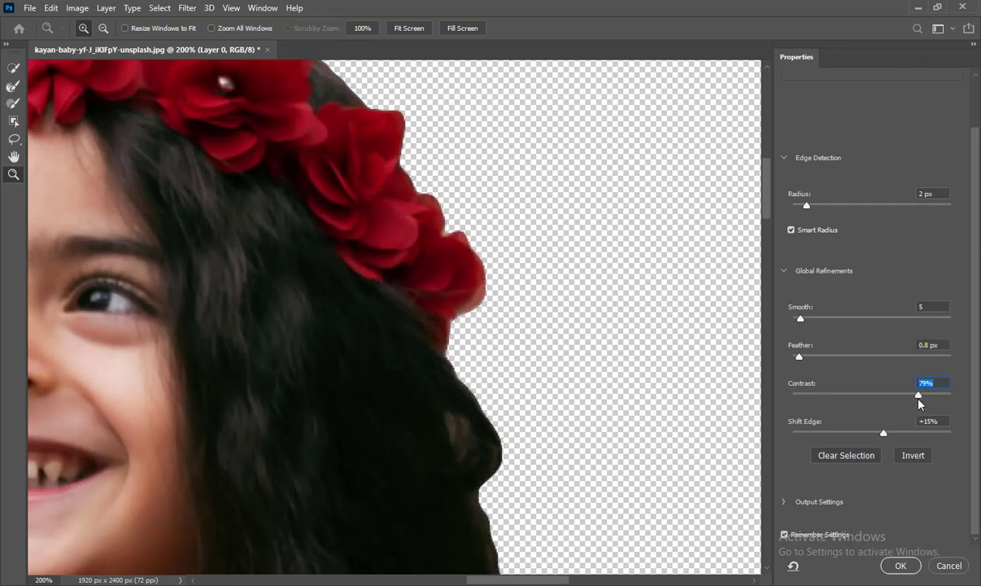
{"action": "left_click_drag", "start_coordinate": [918, 399], "coordinate": [765, 401]}
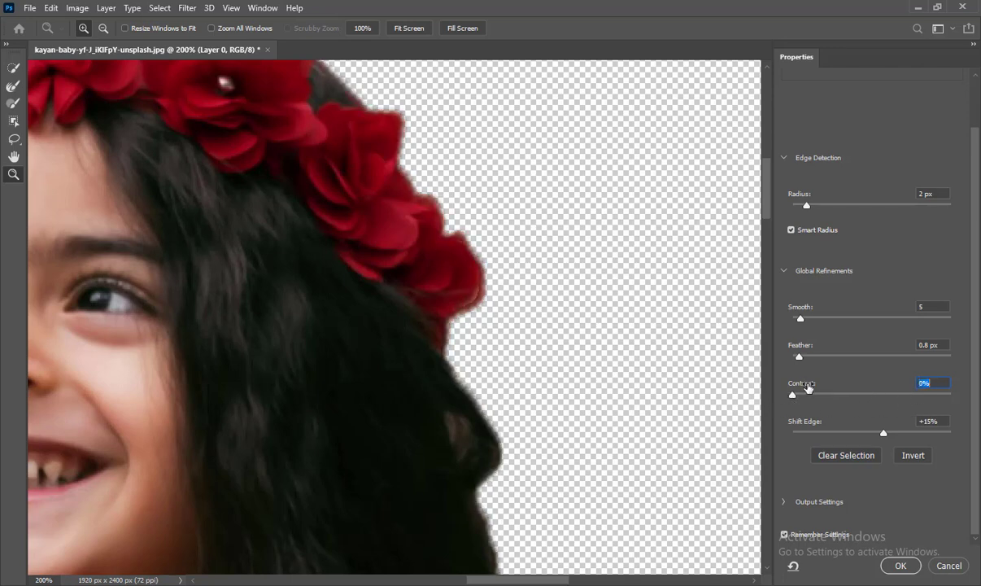
{"action": "left_click_drag", "start_coordinate": [799, 400], "coordinate": [844, 402]}
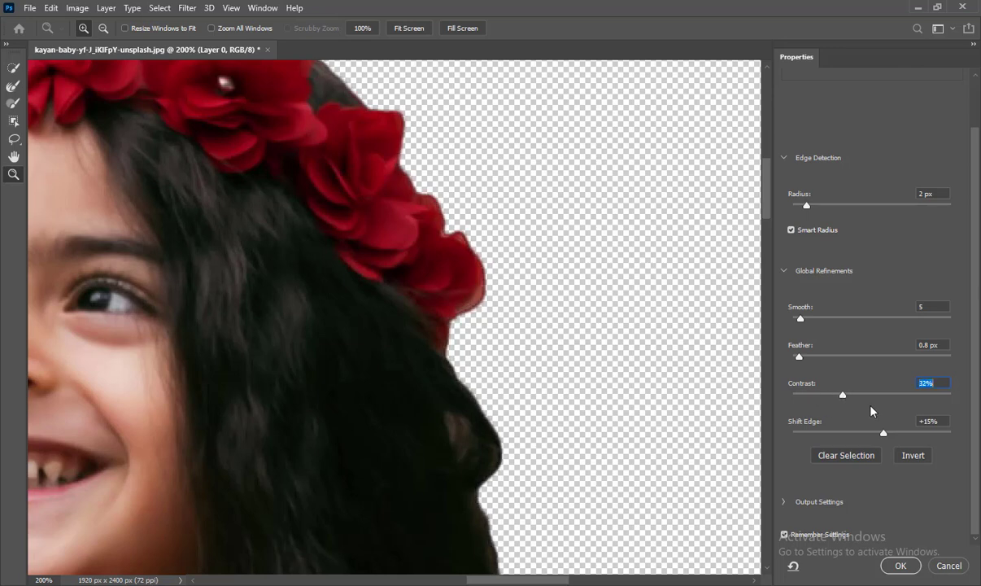
{"action": "left_click_drag", "start_coordinate": [840, 396], "coordinate": [829, 399]}
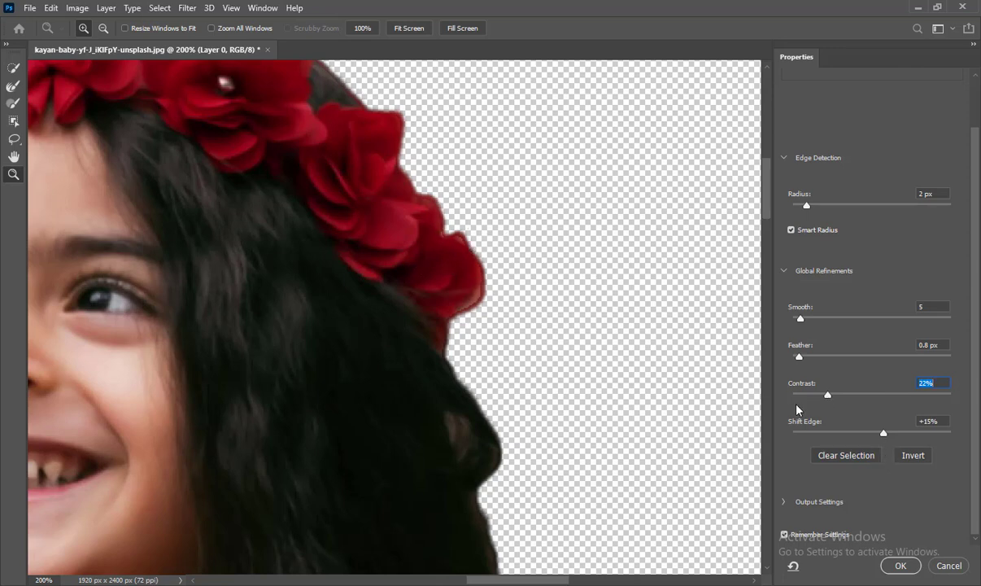
Set the Shift Edge to +5%.
{"action": "mouse_move", "coordinate": [883, 437]}
{"action": "left_mouse_down"}
{"action": "mouse_move", "coordinate": [781, 442]}
{"action": "mouse_move", "coordinate": [797, 432]}
{"action": "mouse_move", "coordinate": [887, 431]}
{"action": "left_mouse_up"}
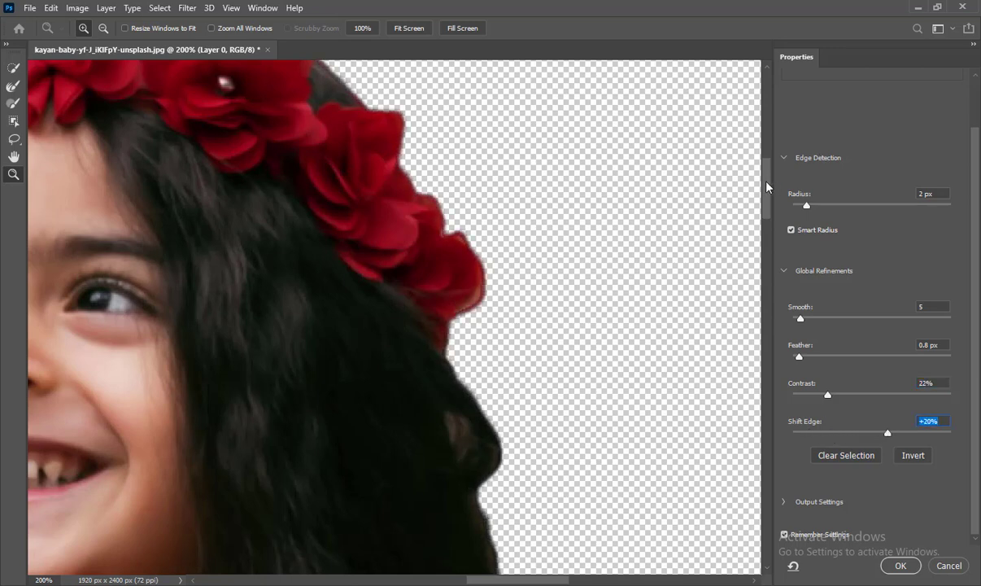
{"action": "mouse_move", "coordinate": [766, 186]}
{"action": "left_mouse_down"}
{"action": "mouse_move", "coordinate": [766, 225]}
{"action": "mouse_move", "coordinate": [775, 198]}
{"action": "left_mouse_up"}
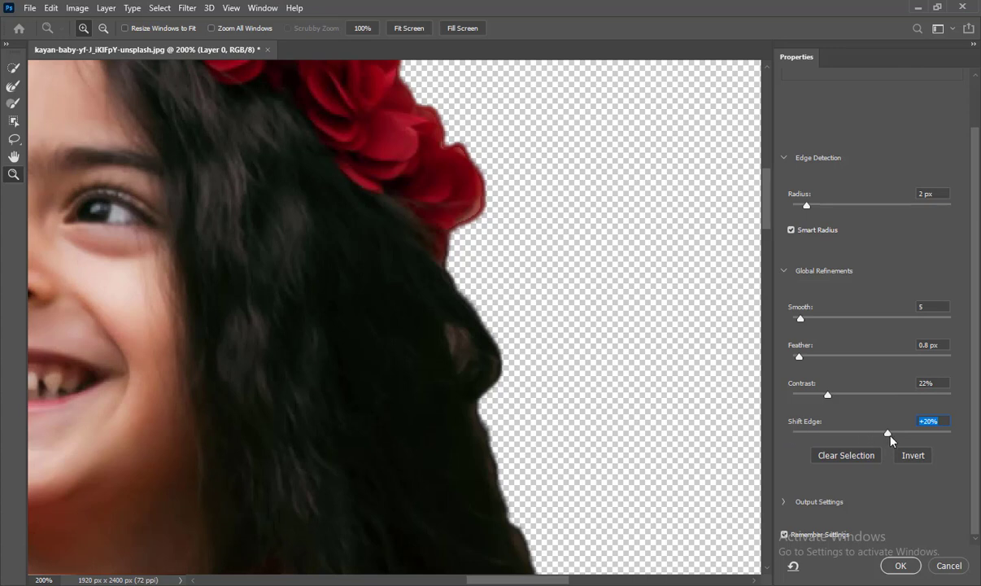
{"action": "mouse_move", "coordinate": [891, 439]}
{"action": "left_mouse_down"}
{"action": "mouse_move", "coordinate": [867, 436]}
{"action": "mouse_move", "coordinate": [876, 435]}
{"action": "left_mouse_up"}
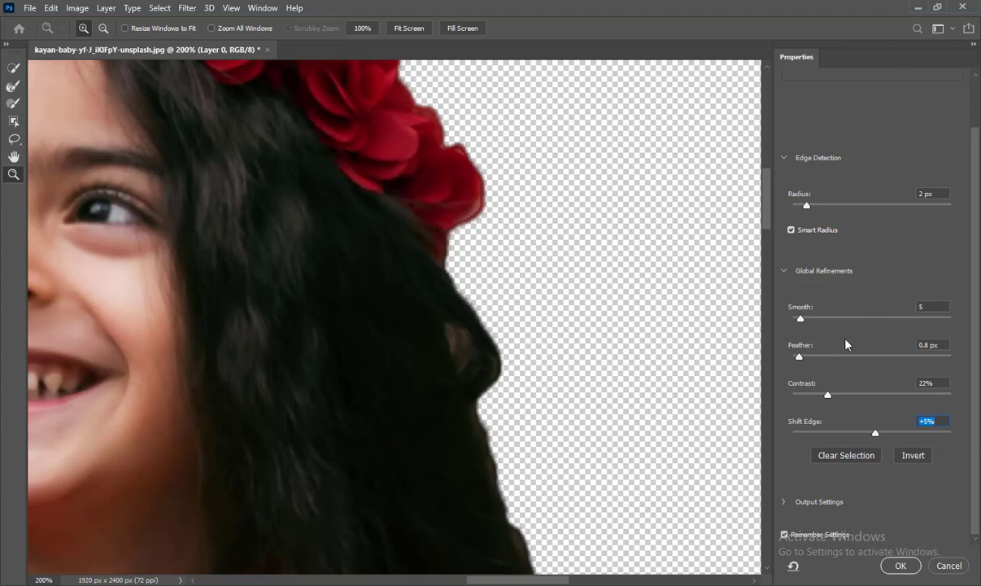
Expand Output Settings and turn Decontaminate Colors off and back on.
{"action": "left_click", "coordinate": [784, 273]}
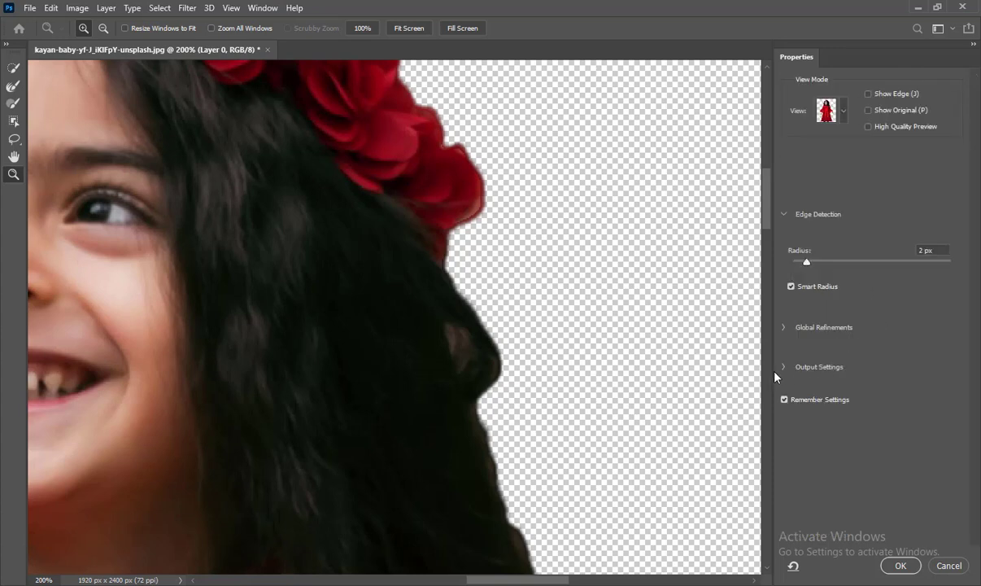
{"action": "left_click", "coordinate": [810, 368]}
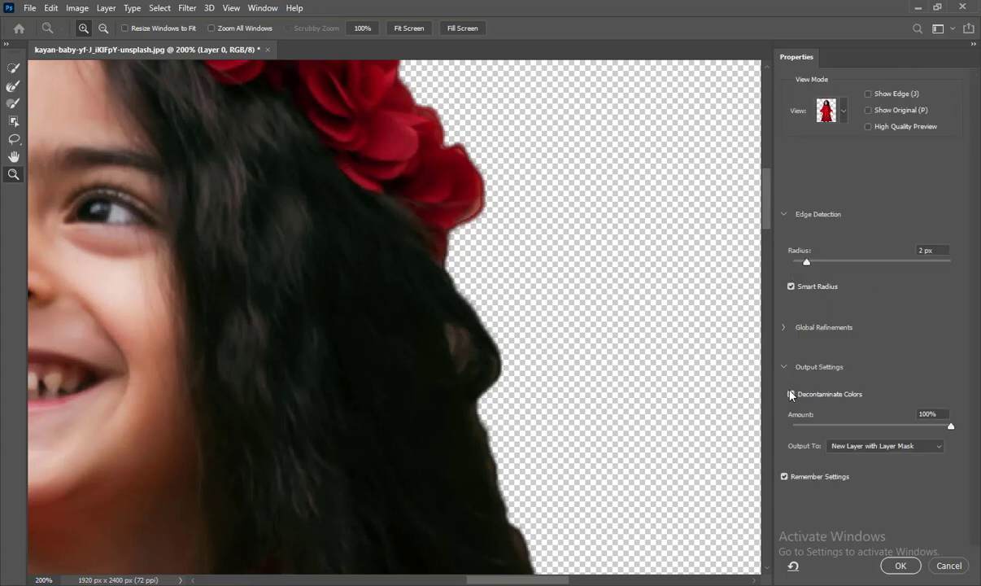
{"action": "left_click", "coordinate": [791, 395]}
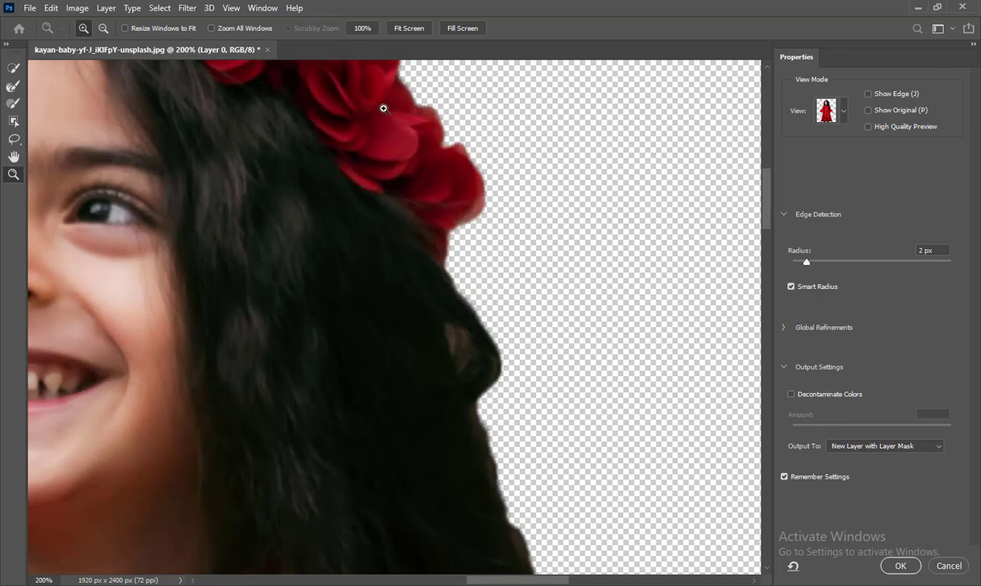
{"action": "left_click", "coordinate": [791, 396]}
{"action": "left_click", "coordinate": [793, 398]}
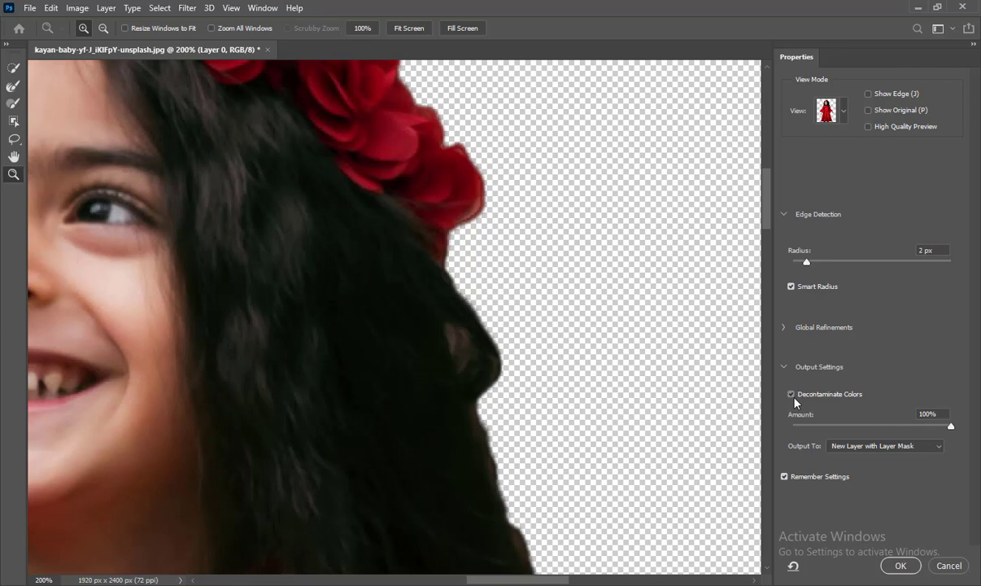
Turn off Decontaminate Colors and output the refined edge as a Selection.
{"action": "left_click", "coordinate": [793, 397]}
{"action": "left_click", "coordinate": [794, 399]}
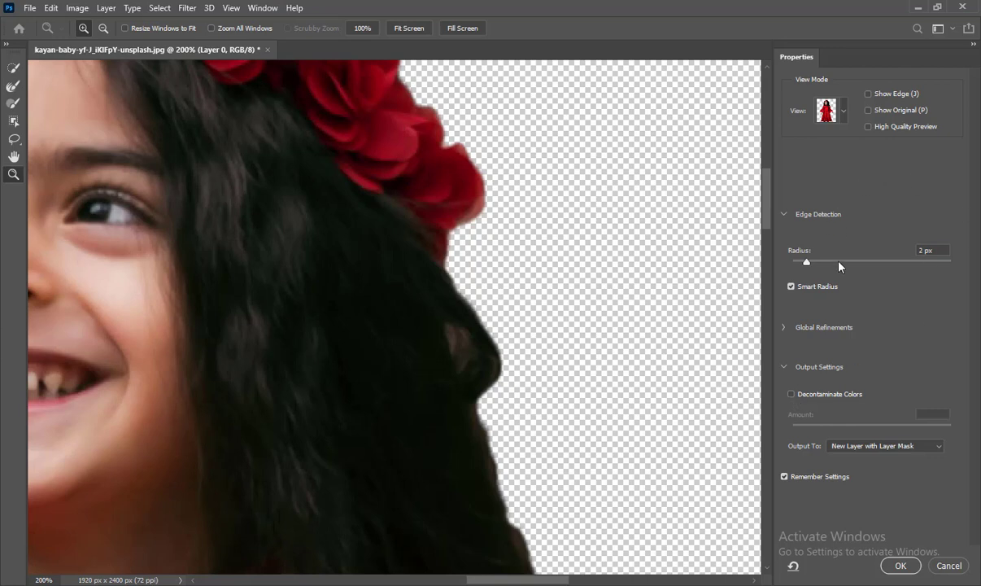
{"action": "scroll", "coordinate": [873, 353], "scroll_direction": "down", "scroll_amount": 2}
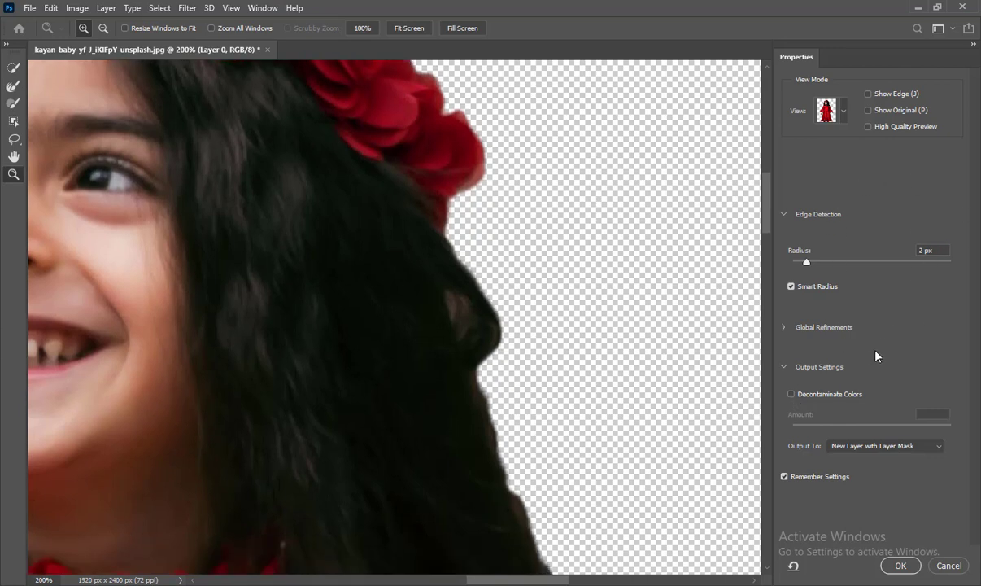
{"action": "left_click", "coordinate": [884, 446]}
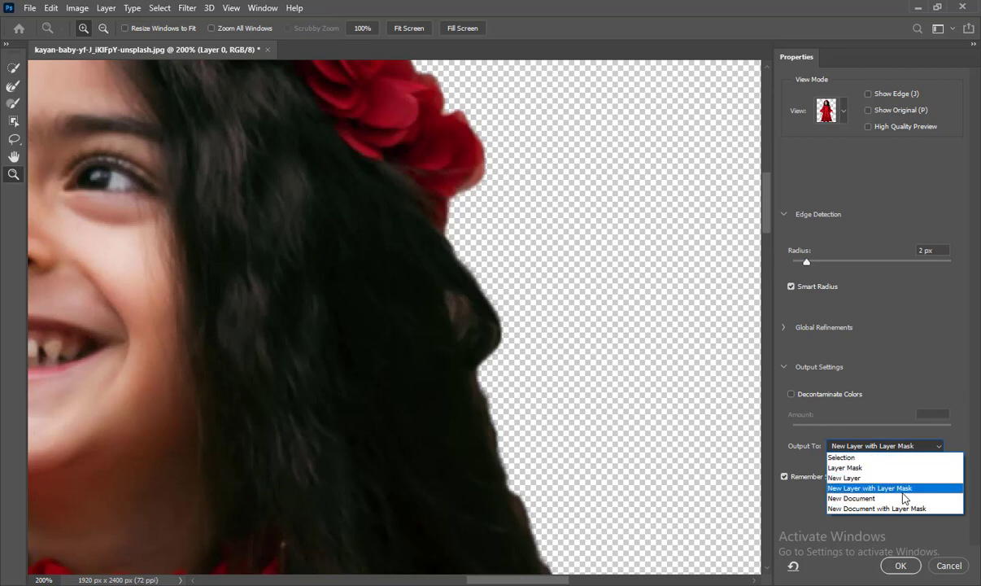
{"action": "left_click", "coordinate": [870, 487]}
{"action": "left_click", "coordinate": [864, 446]}
{"action": "scroll", "coordinate": [865, 452], "scroll_direction": "up", "scroll_amount": 2}
{"action": "left_click", "coordinate": [865, 456]}
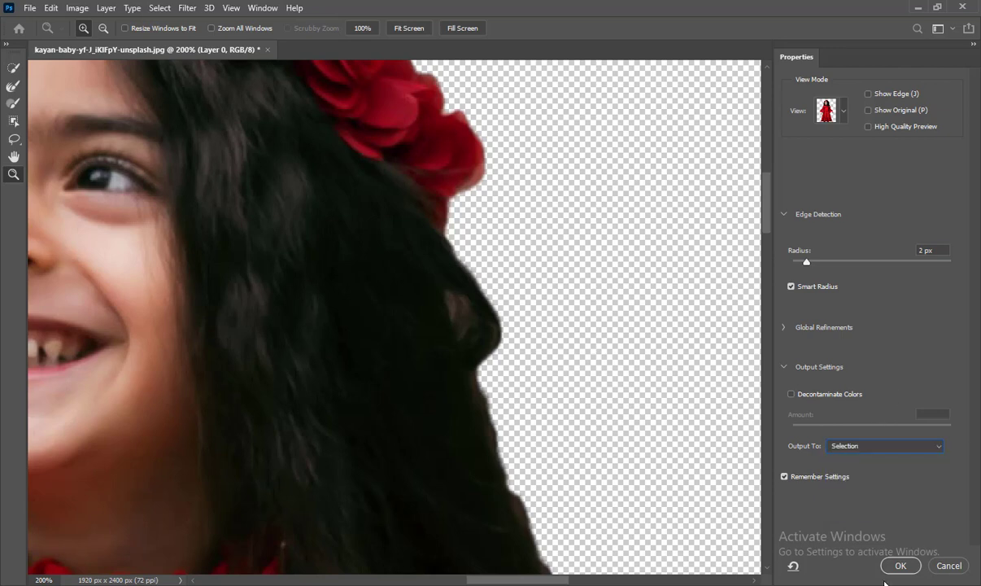
{"action": "left_click", "coordinate": [901, 565]}
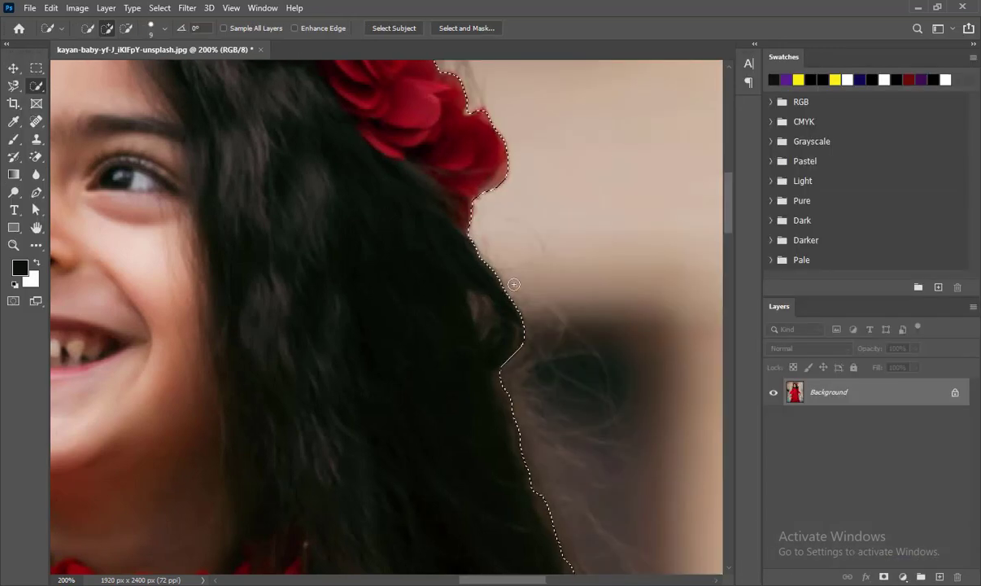
Try to output the refinement to a Layer Mask from Select and Mask.
{"action": "left_click", "coordinate": [443, 28]}
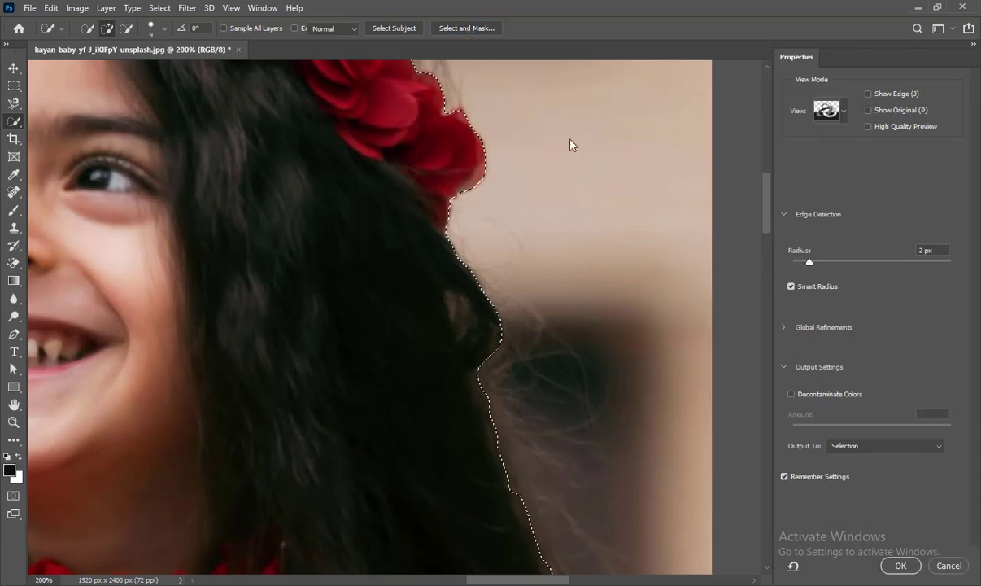
{"action": "left_click", "coordinate": [876, 447]}
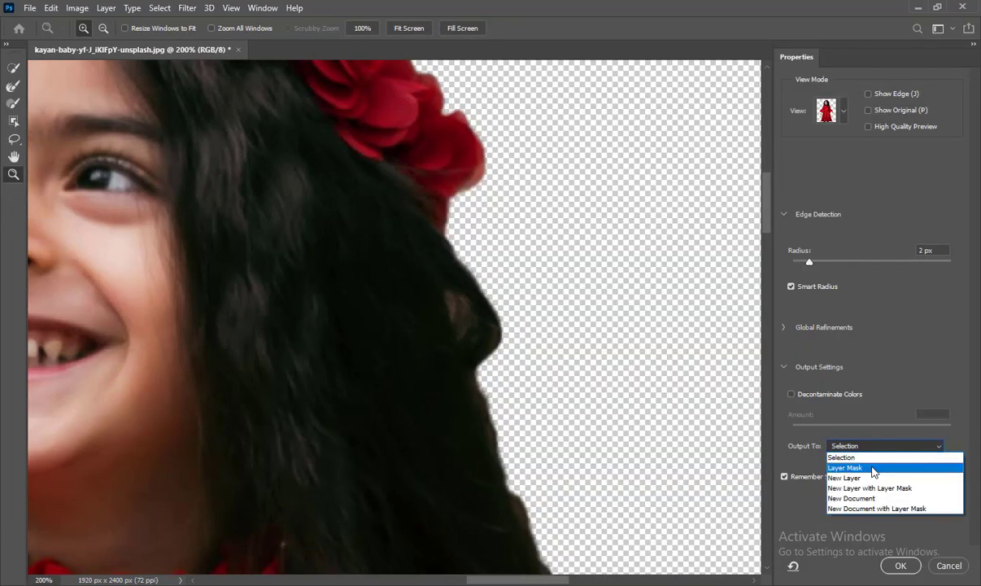
{"action": "left_click", "coordinate": [872, 467]}
{"action": "left_click", "coordinate": [900, 565]}
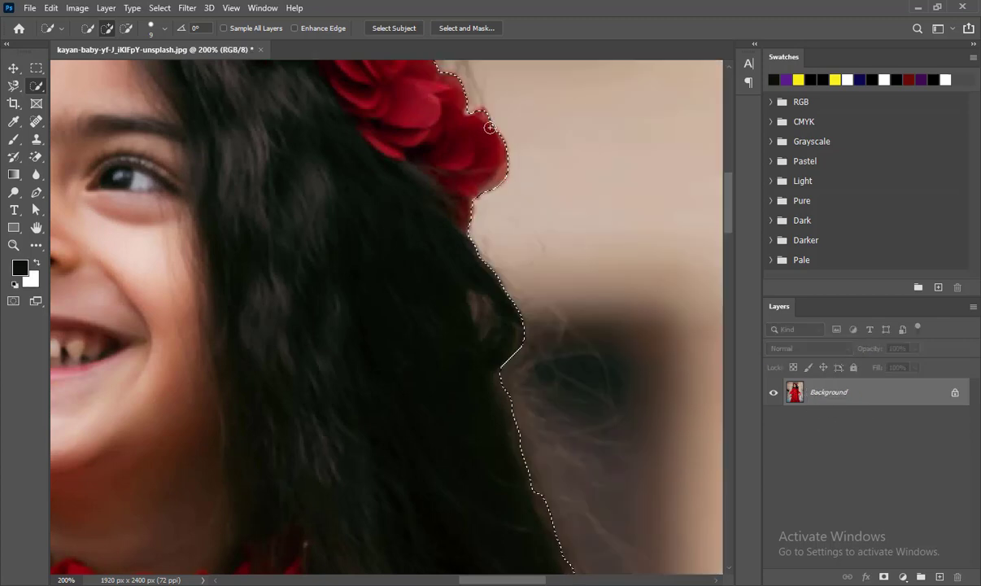
Output the refinement to a New Layer and view it alone with the original layer hidden.
{"action": "left_click", "coordinate": [482, 32]}
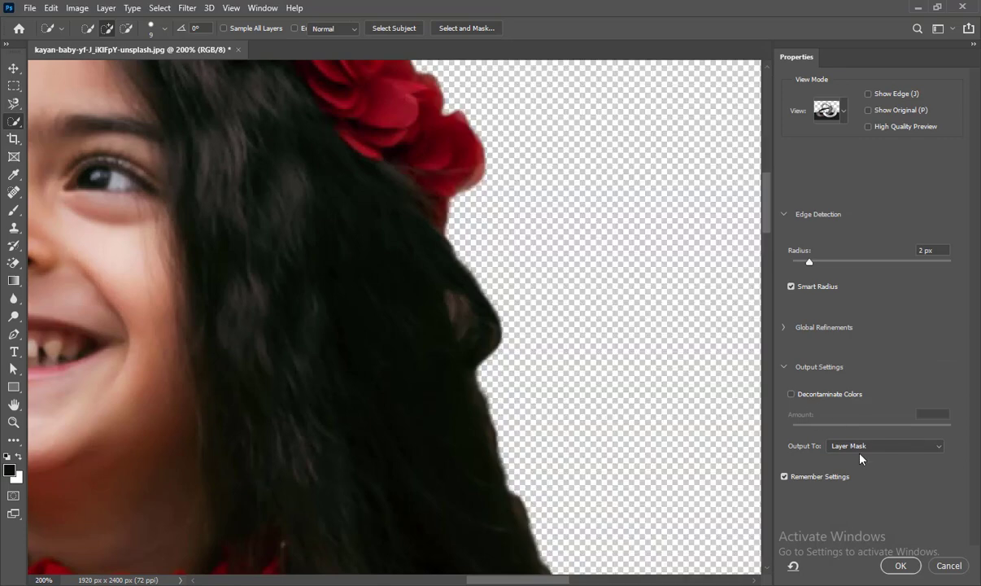
{"action": "left_click", "coordinate": [864, 446]}
{"action": "left_click", "coordinate": [862, 478]}
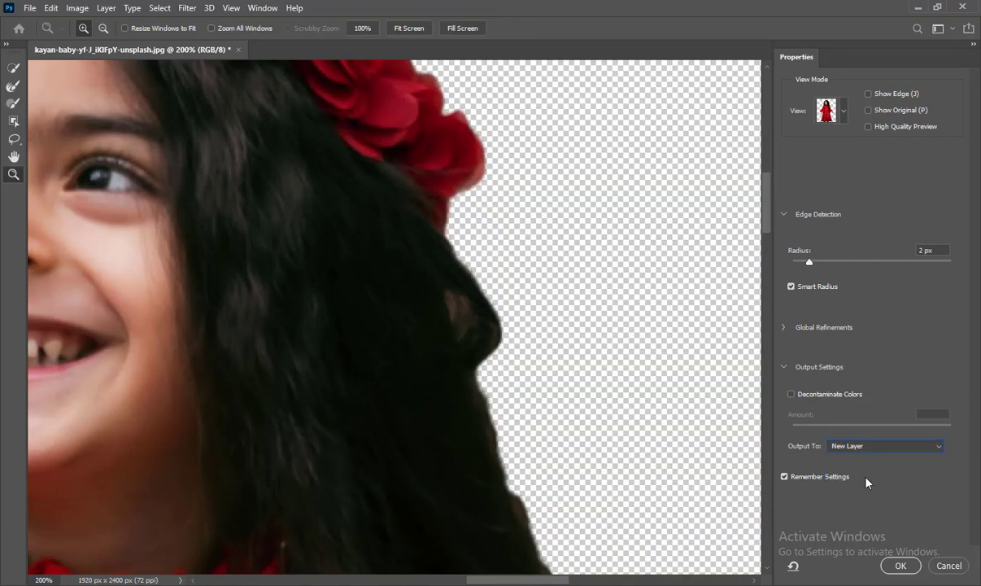
{"action": "left_click", "coordinate": [901, 565]}
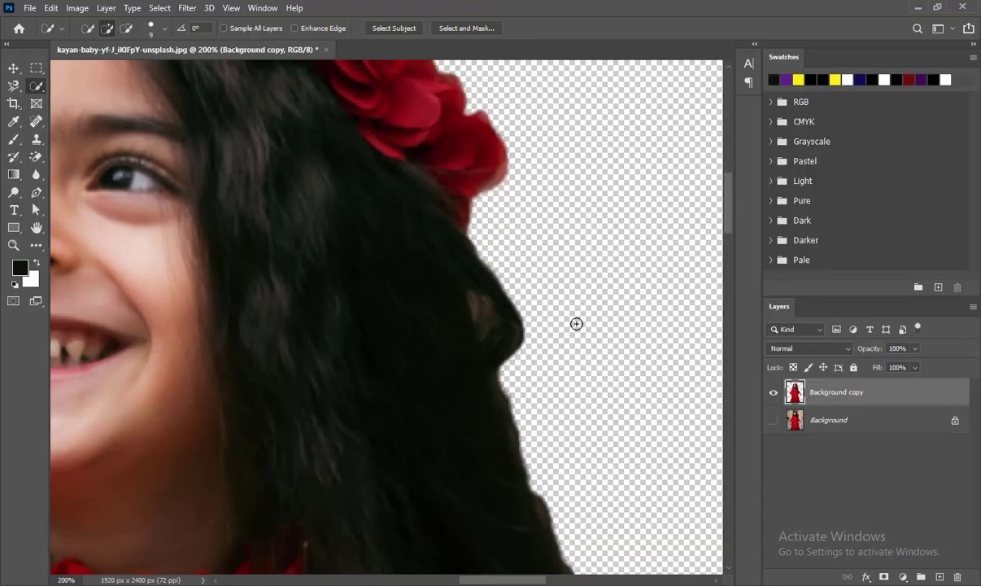
{"action": "left_click", "coordinate": [774, 422]}
{"action": "scroll", "coordinate": [360, 306], "scroll_direction": "down", "scroll_amount": 4}
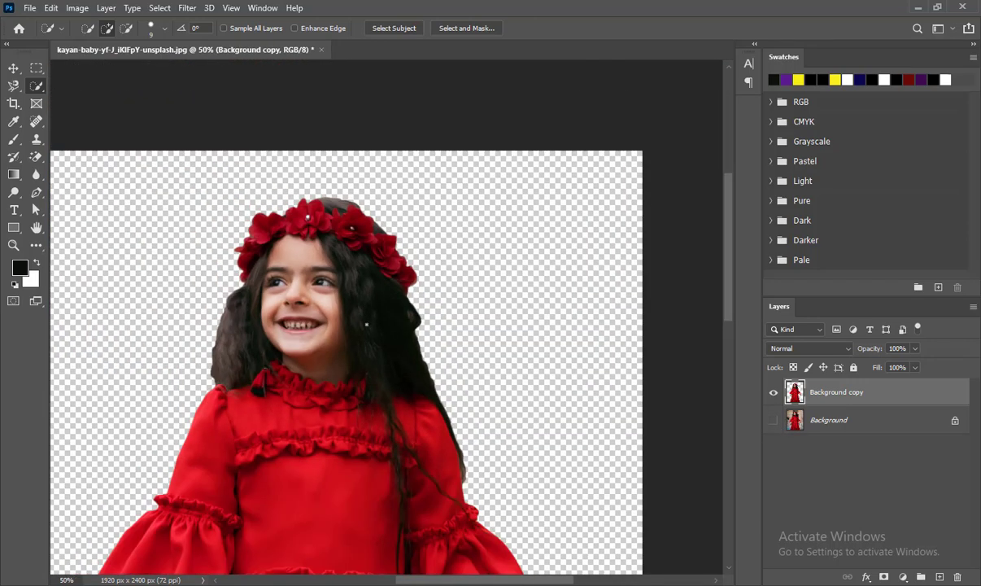
{"action": "key", "text": "v"}
{"action": "left_click_drag", "start_coordinate": [329, 256], "coordinate": [358, 262]}
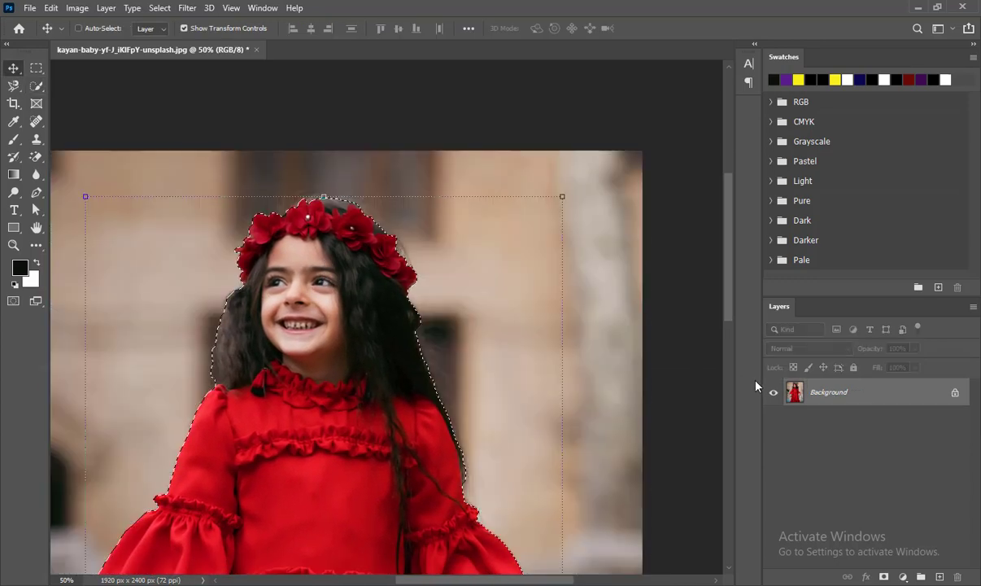
Reopen Select and Mask and output the refinement to a New Layer with Layer Mask.
{"action": "left_click", "coordinate": [78, 27]}
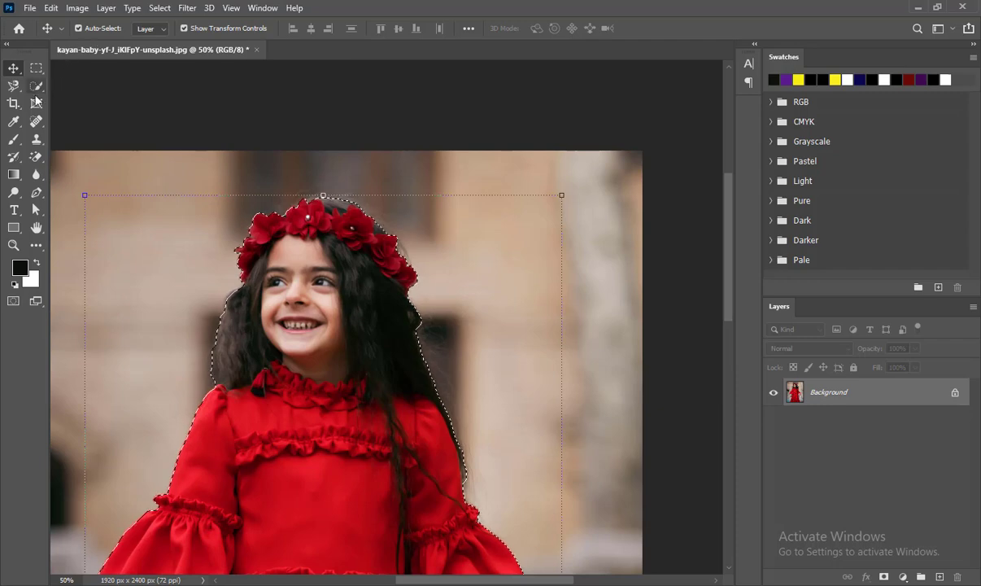
{"action": "left_click", "coordinate": [36, 86]}
{"action": "left_click", "coordinate": [466, 28]}
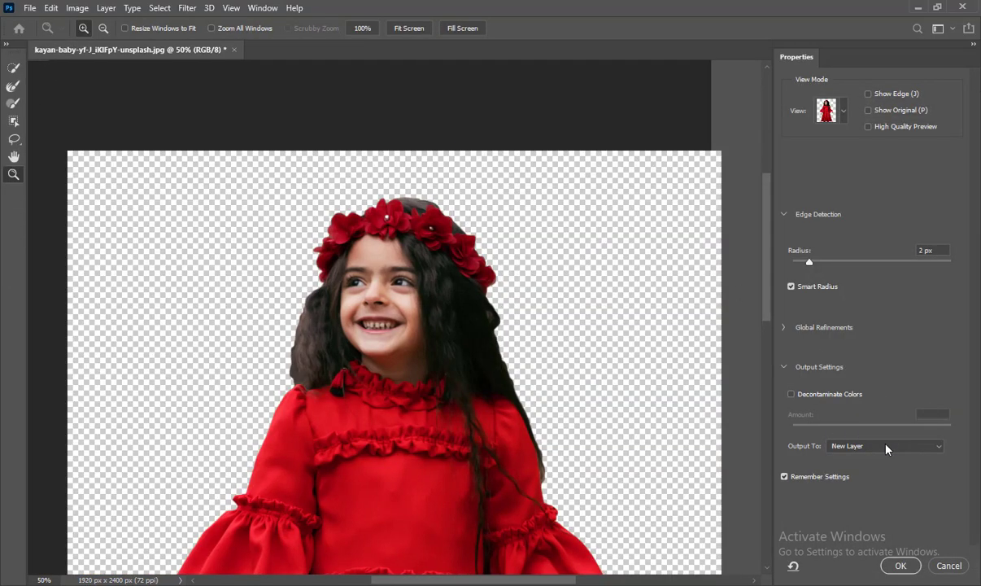
{"action": "left_click", "coordinate": [854, 445]}
{"action": "left_click", "coordinate": [888, 488]}
{"action": "left_click", "coordinate": [901, 566]}
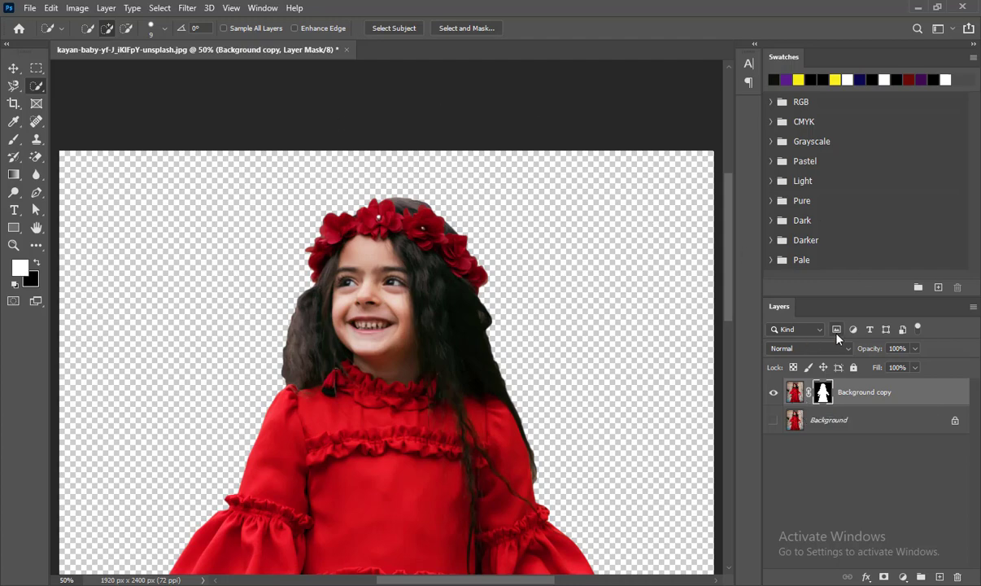
Compare the masked copy with the original photo by toggling the two layers' visibility.
{"action": "left_click", "coordinate": [773, 392]}
{"action": "left_click", "coordinate": [774, 419]}
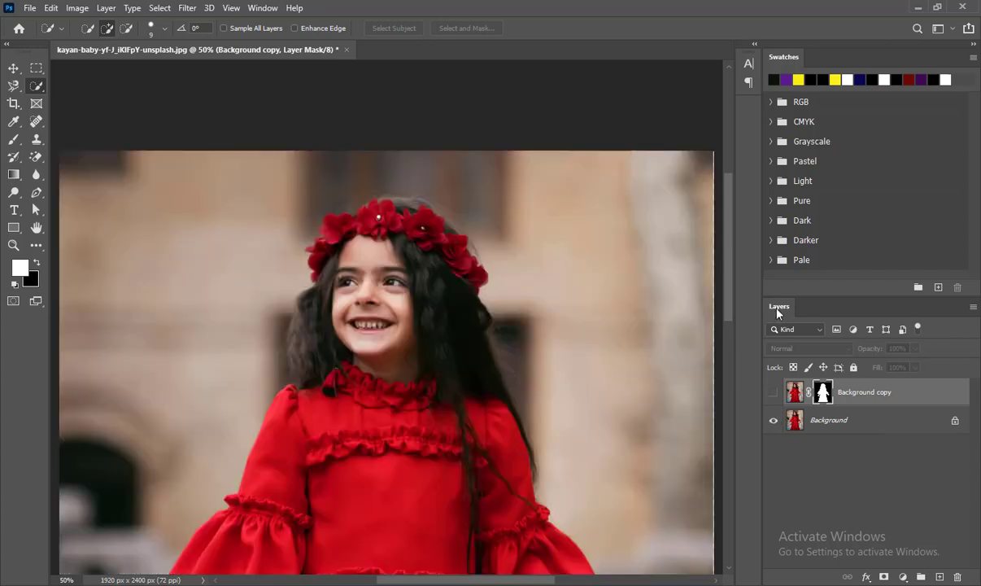
{"action": "left_click", "coordinate": [773, 419]}
{"action": "left_click", "coordinate": [772, 392]}
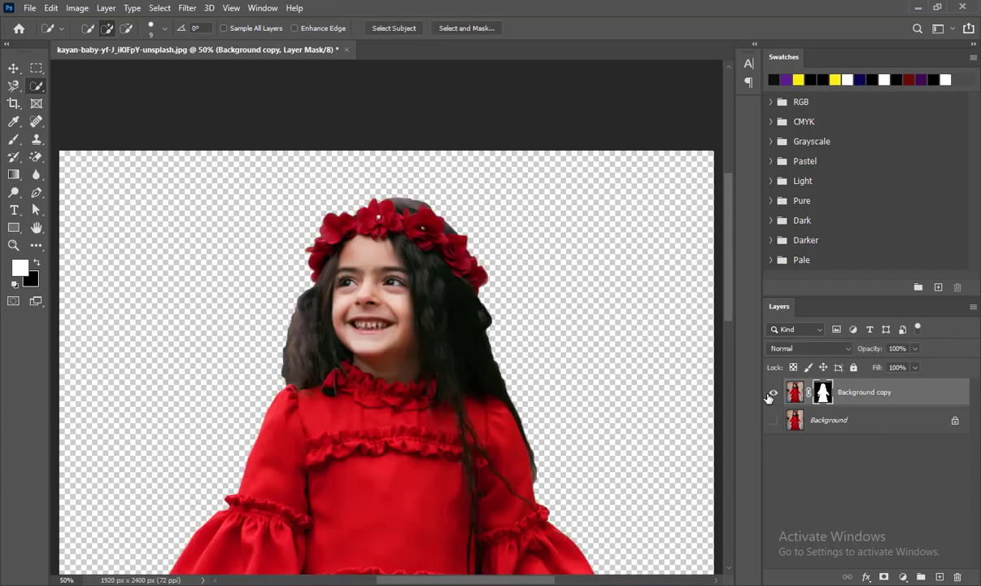
Add a deep blue-violet Solid Color fill layer directly above the Background layer.
{"action": "left_click", "coordinate": [846, 420]}
{"action": "left_click", "coordinate": [903, 577]}
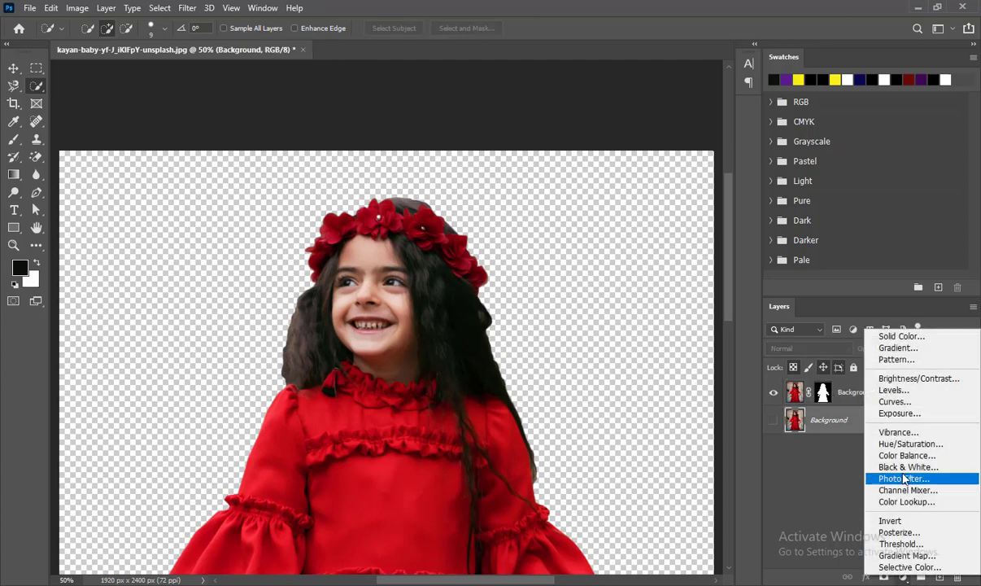
{"action": "left_click", "coordinate": [899, 350]}
{"action": "left_click", "coordinate": [570, 175]}
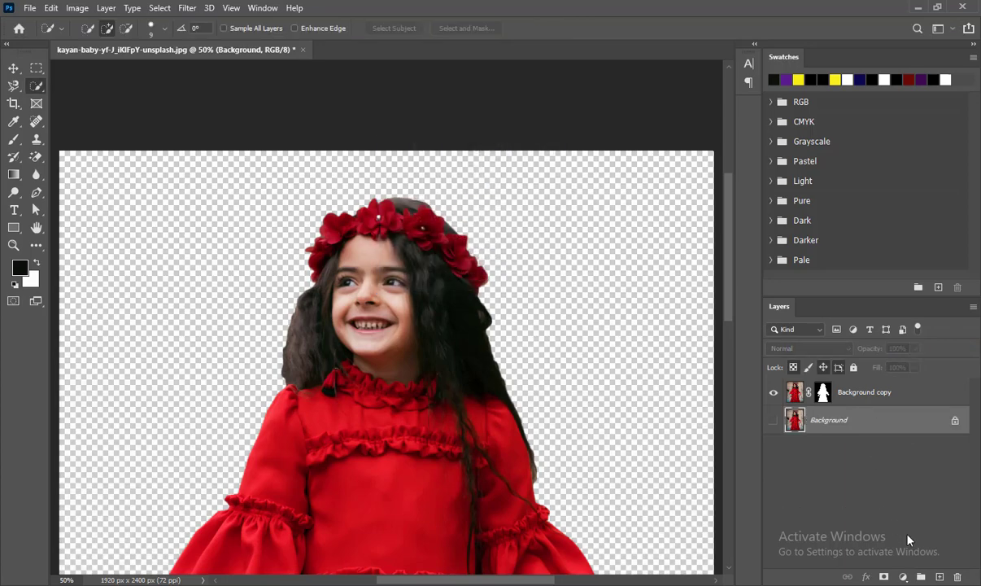
{"action": "left_click", "coordinate": [903, 576]}
{"action": "left_click", "coordinate": [914, 341]}
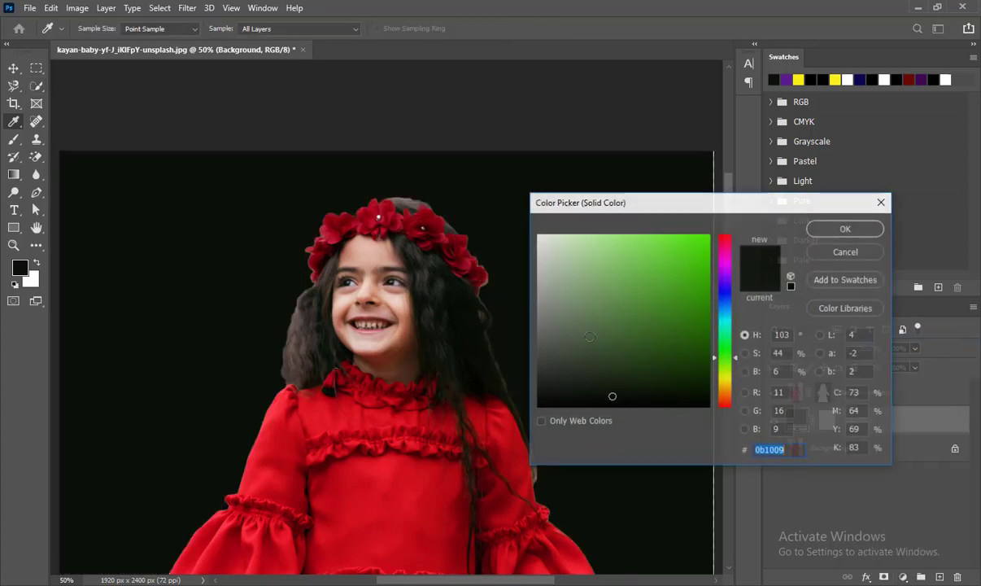
{"action": "left_click_drag", "start_coordinate": [738, 366], "coordinate": [736, 294]}
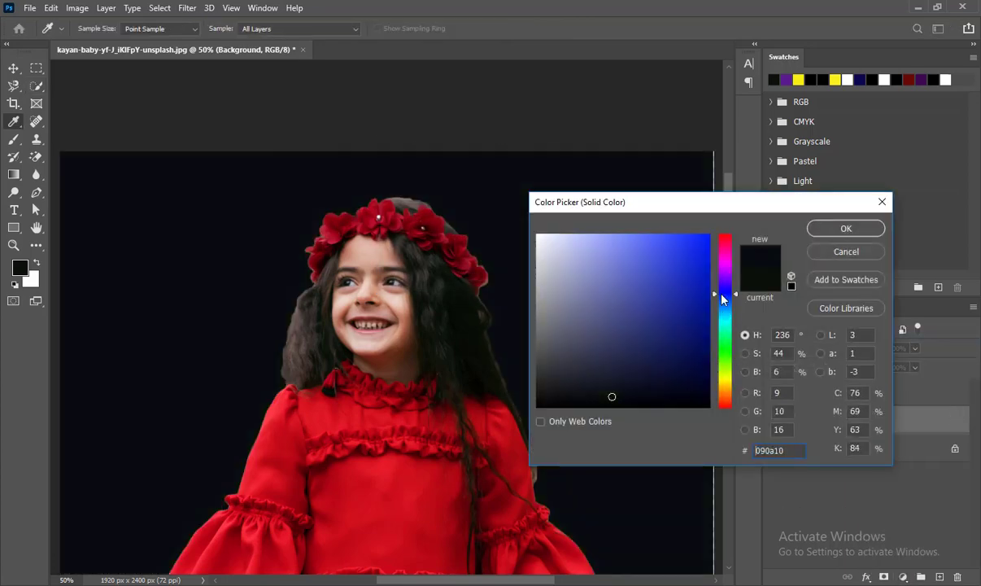
{"action": "left_click_drag", "start_coordinate": [679, 275], "coordinate": [694, 321]}
{"action": "left_click", "coordinate": [861, 230]}
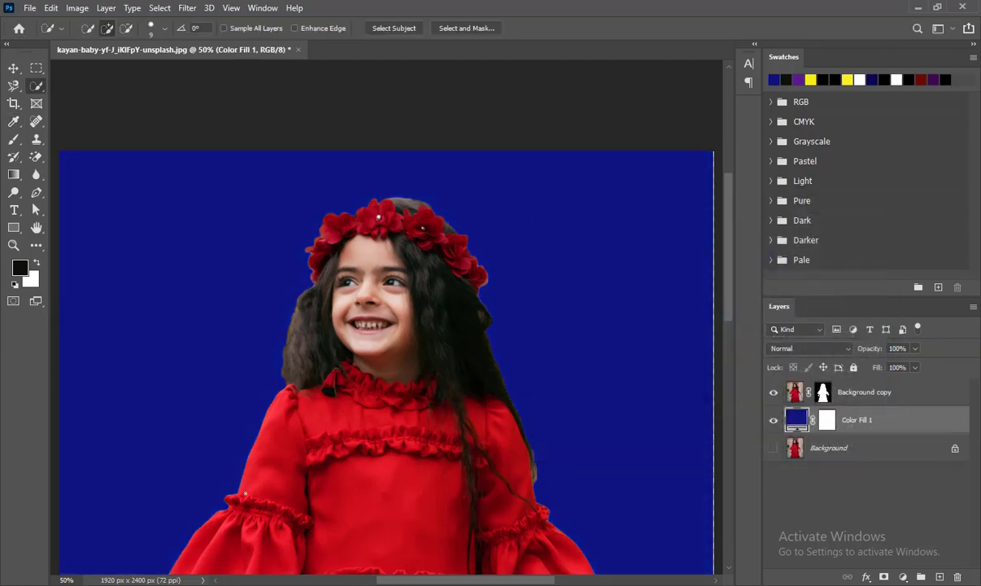
Zoom in closely to inspect the dress edges against the color fill.
{"action": "key", "text": "z"}
{"action": "left_click", "coordinate": [265, 434]}
{"action": "left_click", "coordinate": [267, 432]}
{"action": "left_click", "coordinate": [267, 432]}
{"action": "left_click", "coordinate": [266, 432]}
{"action": "left_click", "coordinate": [267, 431]}
{"action": "left_click_drag", "start_coordinate": [268, 429], "coordinate": [447, 233]}
{"action": "left_click", "coordinate": [344, 350]}
{"action": "left_click", "coordinate": [344, 351]}
{"action": "left_click_drag", "start_coordinate": [309, 416], "coordinate": [363, 225]}
{"action": "left_click_drag", "start_coordinate": [266, 438], "coordinate": [421, 192]}
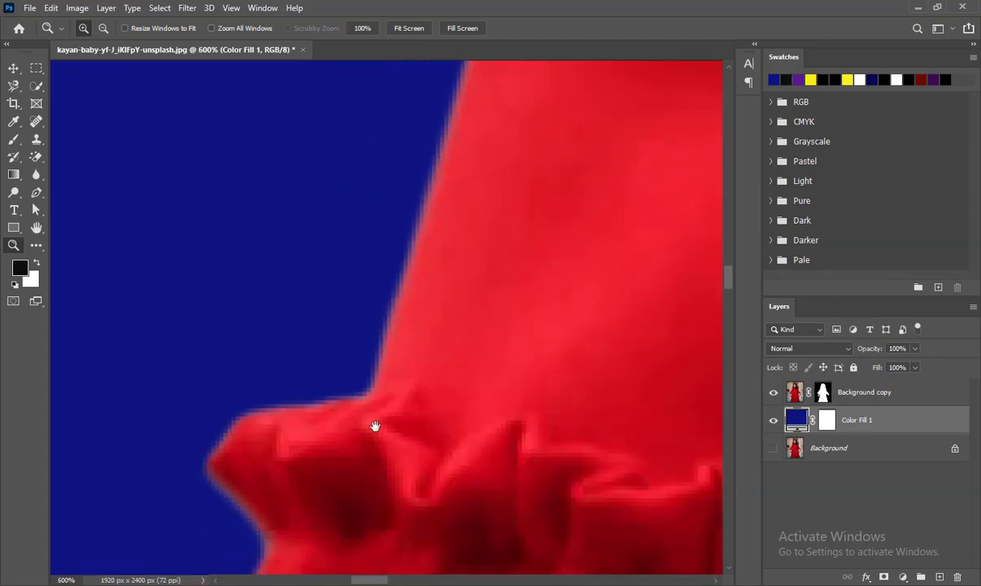
{"action": "left_click_drag", "start_coordinate": [375, 425], "coordinate": [466, 138]}
{"action": "left_click_drag", "start_coordinate": [294, 418], "coordinate": [561, 191]}
{"action": "left_click_drag", "start_coordinate": [385, 447], "coordinate": [492, 244]}
{"action": "left_click_drag", "start_coordinate": [307, 455], "coordinate": [545, 204]}
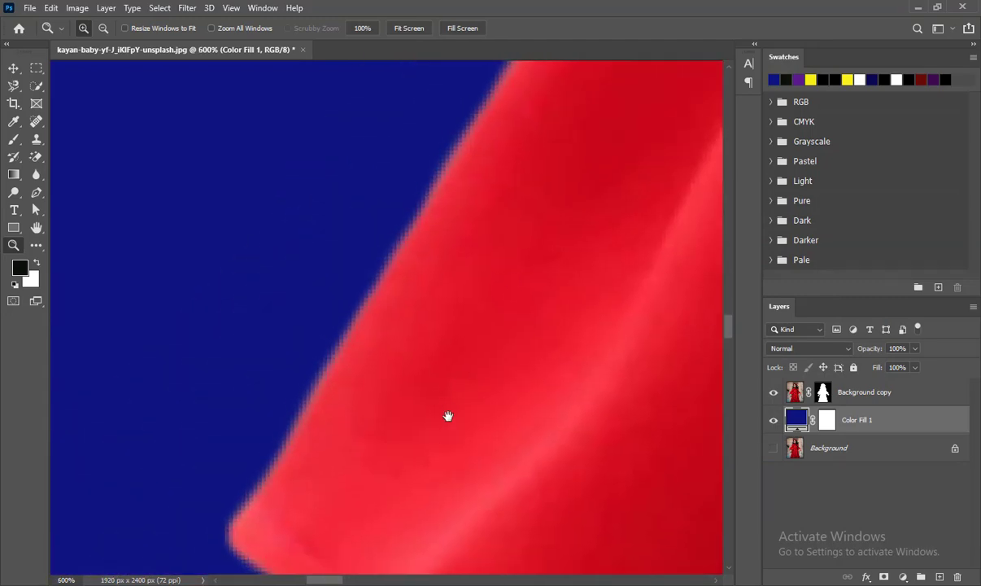
{"action": "left_click_drag", "start_coordinate": [448, 416], "coordinate": [535, 179]}
{"action": "left_click_drag", "start_coordinate": [457, 283], "coordinate": [197, 167]}
{"action": "left_click_drag", "start_coordinate": [449, 335], "coordinate": [109, 336]}
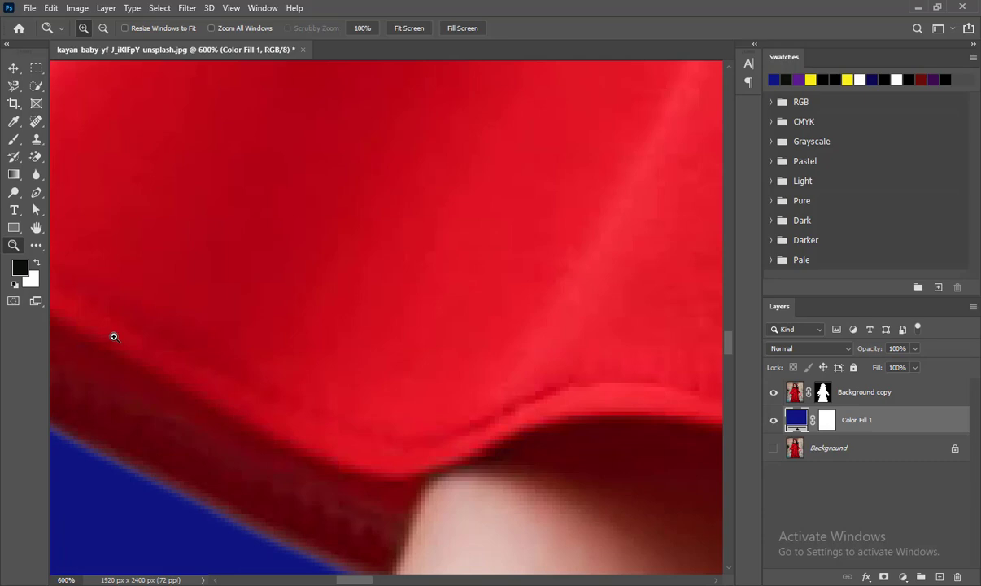
{"action": "key", "text": "ctrl+minus"}
{"action": "key", "text": "ctrl+minus"}
{"action": "key", "text": "ctrl+minus"}
{"action": "key", "text": "ctrl+minus"}
{"action": "key", "text": "ctrl+minus"}
{"action": "key", "text": "ctrl+minus"}
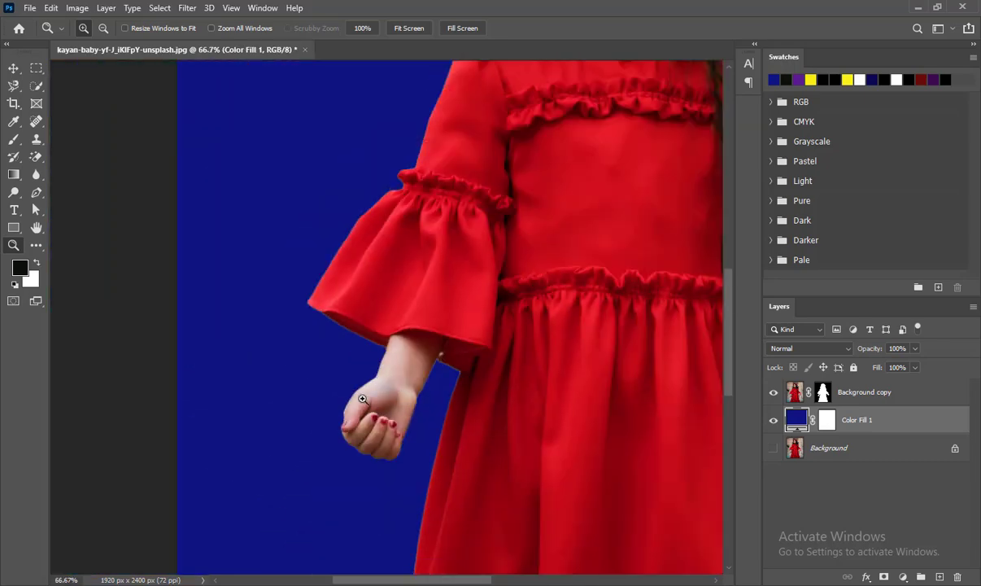
Zoom into the hand and pan along the sleeve and skirt edges to inspect them.
{"action": "left_click", "coordinate": [364, 399]}
{"action": "left_click", "coordinate": [364, 398]}
{"action": "left_click", "coordinate": [365, 399]}
{"action": "left_click", "coordinate": [366, 399]}
{"action": "left_click_drag", "start_coordinate": [373, 443], "coordinate": [370, 131]}
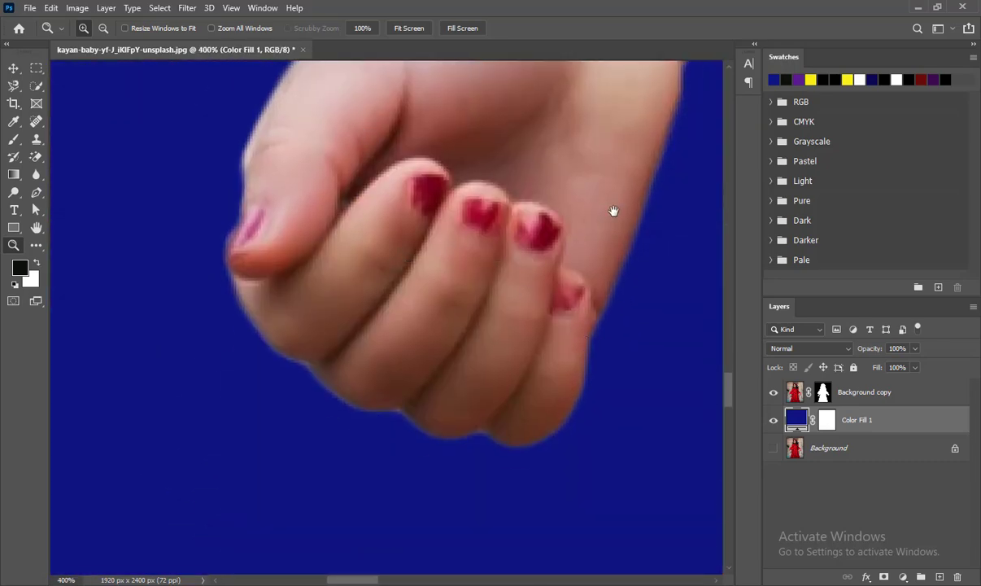
{"action": "left_click_drag", "start_coordinate": [613, 211], "coordinate": [43, 314]}
{"action": "left_click_drag", "start_coordinate": [423, 407], "coordinate": [345, 33]}
{"action": "left_click_drag", "start_coordinate": [272, 514], "coordinate": [377, 107]}
{"action": "left_click_drag", "start_coordinate": [393, 562], "coordinate": [404, 238]}
{"action": "left_click_drag", "start_coordinate": [58, 561], "coordinate": [407, 70]}
{"action": "left_click_drag", "start_coordinate": [385, 480], "coordinate": [451, 90]}
{"action": "left_click_drag", "start_coordinate": [692, 314], "coordinate": [336, 346]}
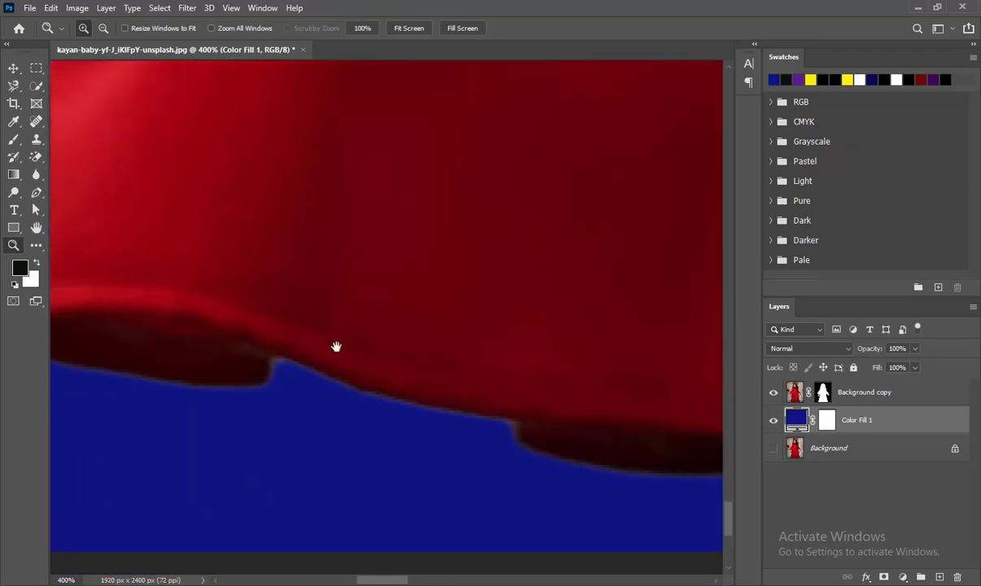
{"action": "left_click_drag", "start_coordinate": [645, 370], "coordinate": [156, 348]}
{"action": "left_click_drag", "start_coordinate": [496, 348], "coordinate": [1, 322]}
{"action": "left_click_drag", "start_coordinate": [439, 278], "coordinate": [86, 375]}
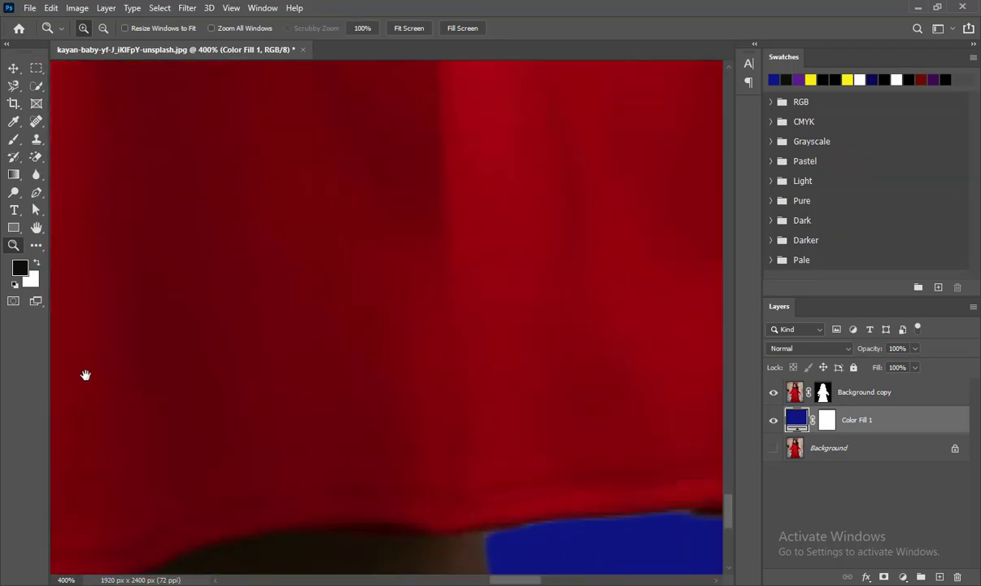
{"action": "left_click_drag", "start_coordinate": [500, 315], "coordinate": [39, 354]}
{"action": "left_click_drag", "start_coordinate": [350, 81], "coordinate": [520, 567]}
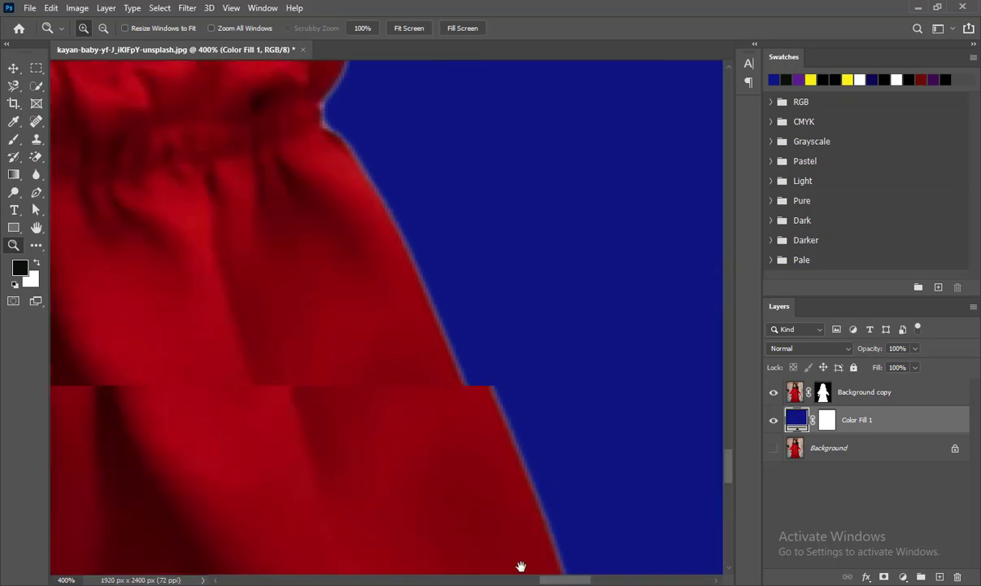
{"action": "left_click_drag", "start_coordinate": [309, 98], "coordinate": [350, 487]}
{"action": "left_click_drag", "start_coordinate": [338, 138], "coordinate": [352, 456]}
{"action": "left_click_drag", "start_coordinate": [351, 219], "coordinate": [374, 388]}
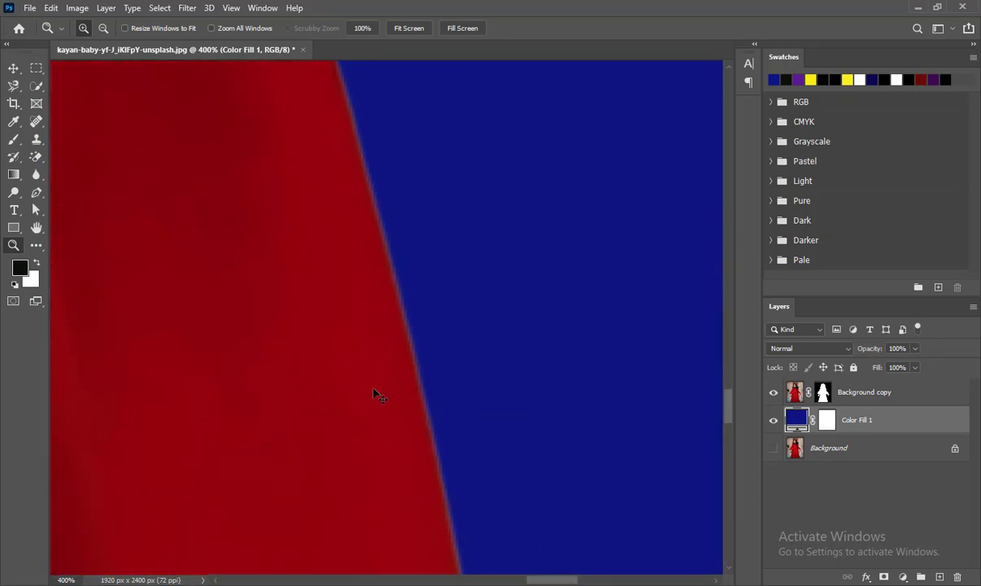
Zoom out to the whole figure and back in on the head to inspect the hair edges.
{"action": "key", "text": "ctrl+minus"}
{"action": "key", "text": "ctrl+minus"}
{"action": "key", "text": "ctrl+minus"}
{"action": "key", "text": "ctrl+minus"}
{"action": "key", "text": "ctrl+minus"}
{"action": "key", "text": "ctrl+minus"}
{"action": "key", "text": "ctrl+minus"}
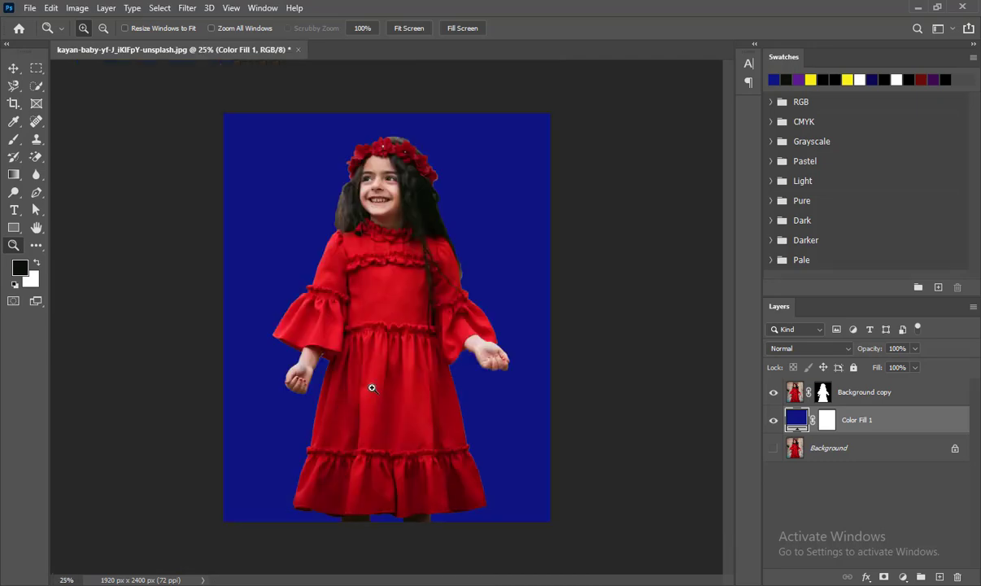
{"action": "left_click", "coordinate": [368, 122]}
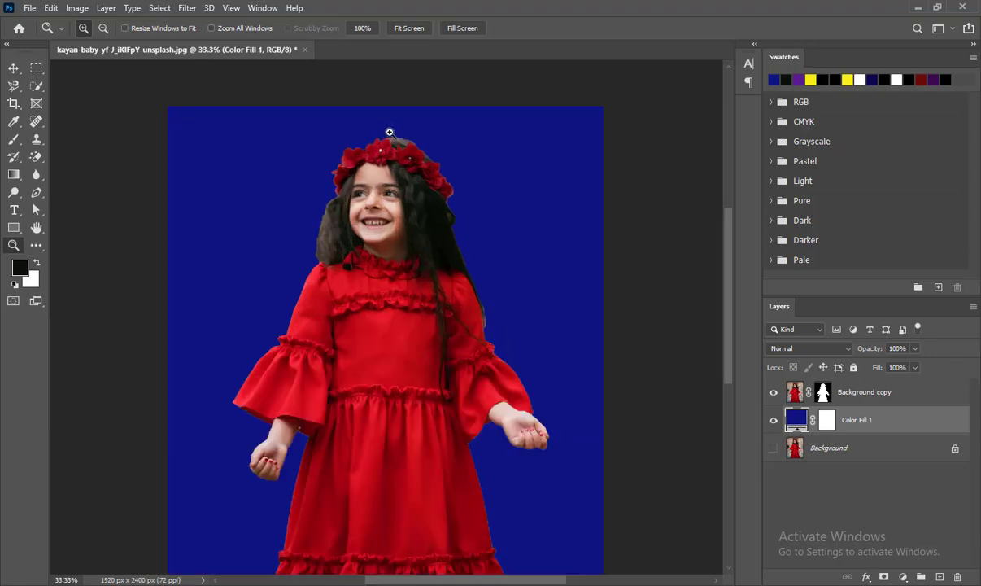
{"action": "left_click", "coordinate": [367, 122]}
{"action": "left_click", "coordinate": [368, 122]}
{"action": "left_click", "coordinate": [368, 122]}
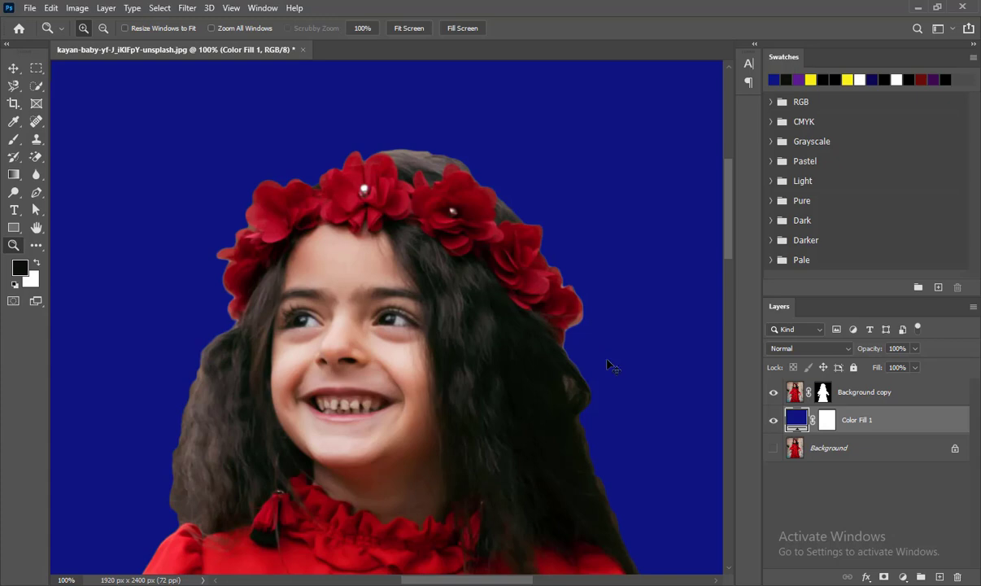
Select the Background copy layer mask and, with a 200 px Brush at 25% opacity, paint white beside the right arm.
{"action": "key", "text": "ctrl+minus"}
{"action": "key", "text": "ctrl+minus"}
{"action": "key", "text": "ctrl+minus"}
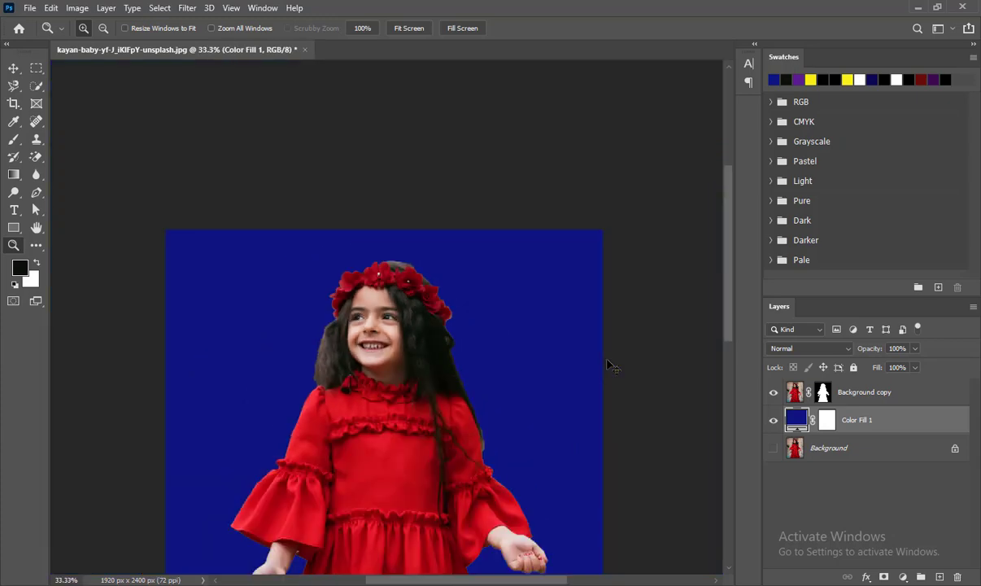
{"action": "left_click_drag", "start_coordinate": [407, 406], "coordinate": [415, 232]}
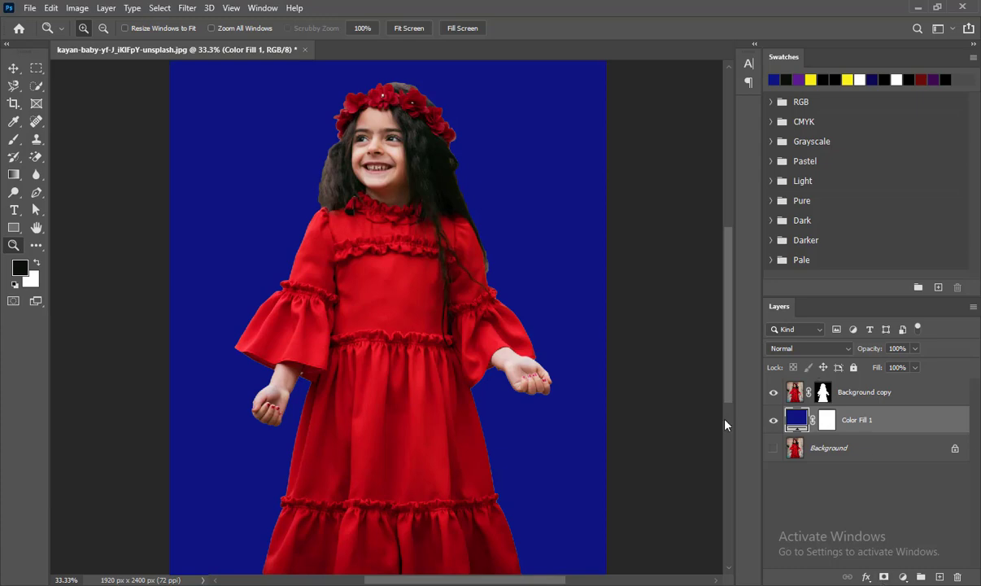
{"action": "left_click", "coordinate": [833, 398]}
{"action": "key", "text": "b"}
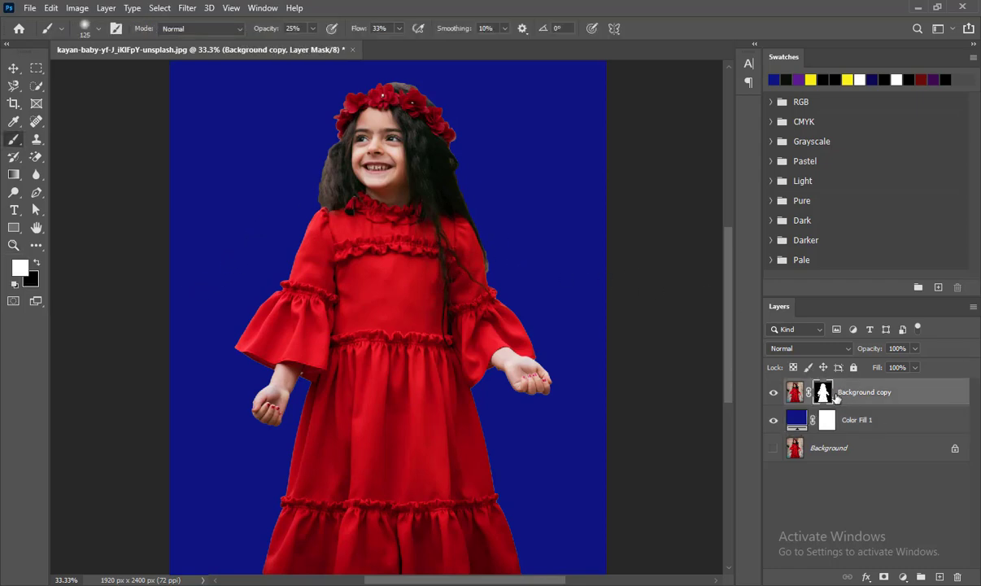
{"action": "key", "text": "bracketright"}
{"action": "key", "text": "bracketright"}
{"action": "key", "text": "bracketright"}
{"action": "key", "text": "bracketright"}
{"action": "key", "text": "bracketright"}
{"action": "left_click_drag", "start_coordinate": [473, 226], "coordinate": [525, 330]}
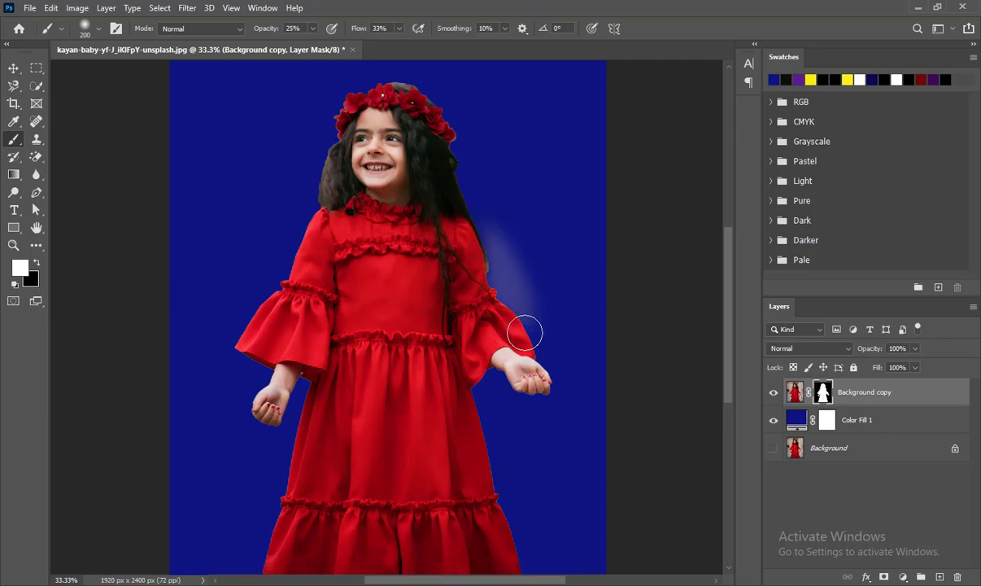
Set the brush opacity and flow to 100% and paint white on the mask around the right side and left sleeve.
{"action": "left_click", "coordinate": [312, 29]}
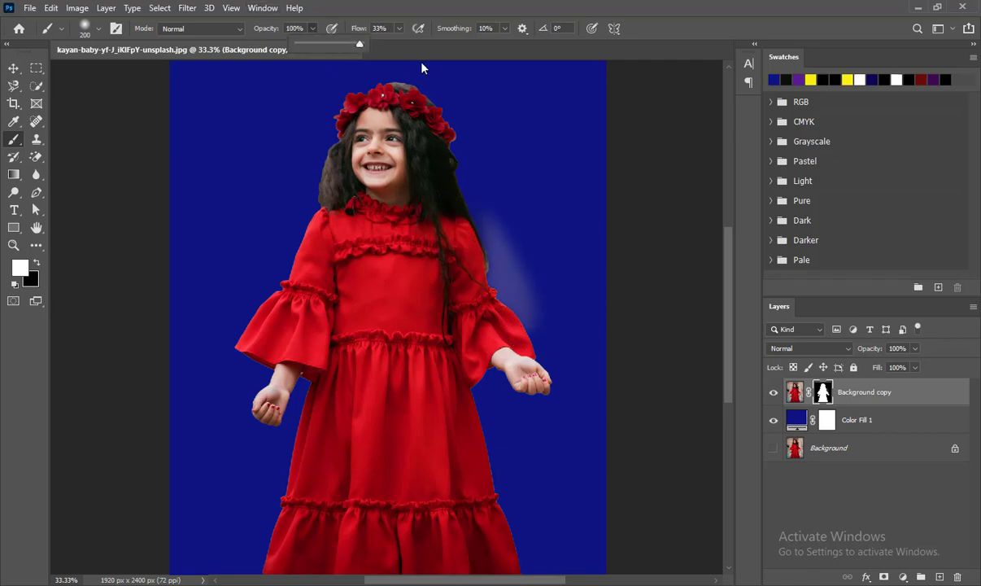
{"action": "left_click", "coordinate": [398, 29]}
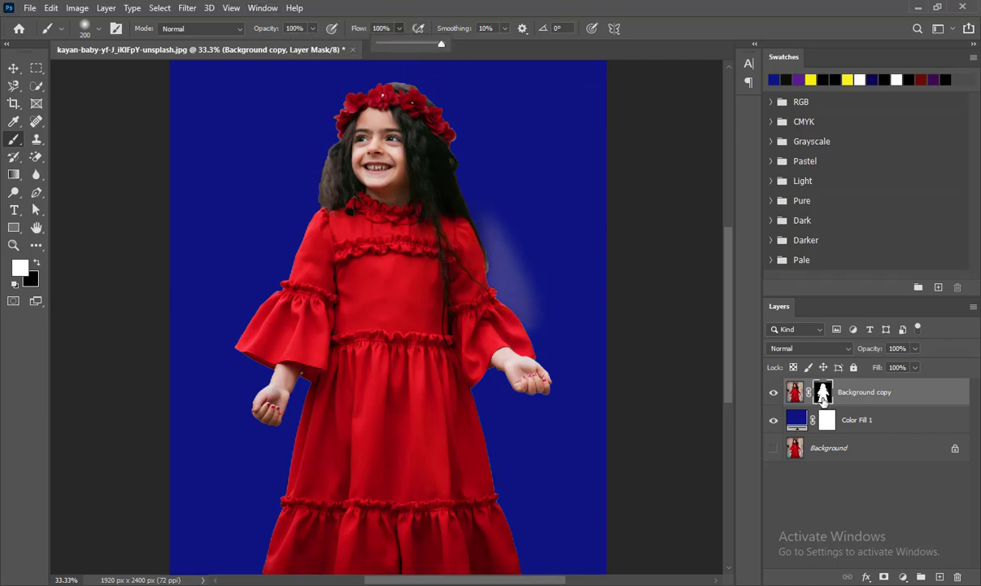
{"action": "mouse_move", "coordinate": [526, 285]}
{"action": "left_mouse_down"}
{"action": "mouse_move", "coordinate": [464, 153]}
{"action": "mouse_move", "coordinate": [443, 130]}
{"action": "mouse_move", "coordinate": [501, 397]}
{"action": "mouse_move", "coordinate": [529, 374]}
{"action": "mouse_move", "coordinate": [499, 447]}
{"action": "mouse_move", "coordinate": [486, 530]}
{"action": "mouse_move", "coordinate": [508, 545]}
{"action": "mouse_move", "coordinate": [493, 488]}
{"action": "left_mouse_up"}
{"action": "mouse_move", "coordinate": [298, 103]}
{"action": "left_mouse_down"}
{"action": "mouse_move", "coordinate": [296, 167]}
{"action": "mouse_move", "coordinate": [281, 303]}
{"action": "left_mouse_up"}
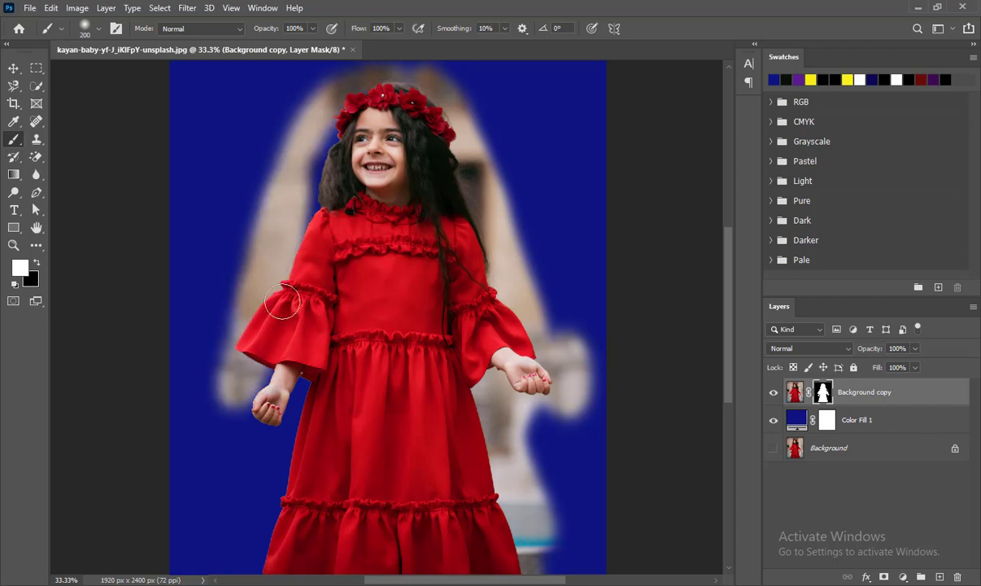
Enlarge the brush to 1200 px and paint white across the whole mask to reveal the original background.
{"action": "key", "text": "bracketright"}
{"action": "key", "text": "bracketright"}
{"action": "key", "text": "bracketright"}
{"action": "key", "text": "bracketright"}
{"action": "key", "text": "bracketright"}
{"action": "key", "text": "bracketright"}
{"action": "key", "text": "bracketright"}
{"action": "key", "text": "bracketright"}
{"action": "key", "text": "bracketright"}
{"action": "key", "text": "bracketright"}
{"action": "mouse_move", "coordinate": [280, 146]}
{"action": "left_mouse_down"}
{"action": "mouse_move", "coordinate": [204, 233]}
{"action": "mouse_move", "coordinate": [639, 164]}
{"action": "mouse_move", "coordinate": [537, 403]}
{"action": "mouse_move", "coordinate": [541, 427]}
{"action": "left_mouse_up"}
{"action": "mouse_move", "coordinate": [417, 152]}
{"action": "left_mouse_down"}
{"action": "mouse_move", "coordinate": [480, 395]}
{"action": "mouse_move", "coordinate": [487, 383]}
{"action": "left_mouse_up"}
{"action": "left_click_drag", "start_coordinate": [632, 336], "coordinate": [103, 368]}
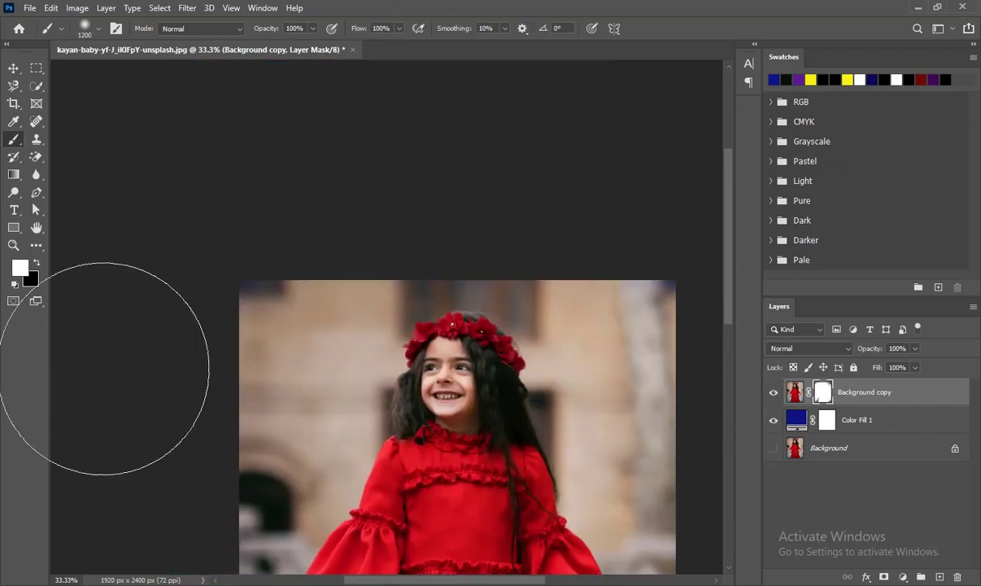
{"action": "mouse_move", "coordinate": [282, 451]}
{"action": "left_mouse_down"}
{"action": "mouse_move", "coordinate": [258, 124]}
{"action": "mouse_move", "coordinate": [262, 221]}
{"action": "left_mouse_up"}
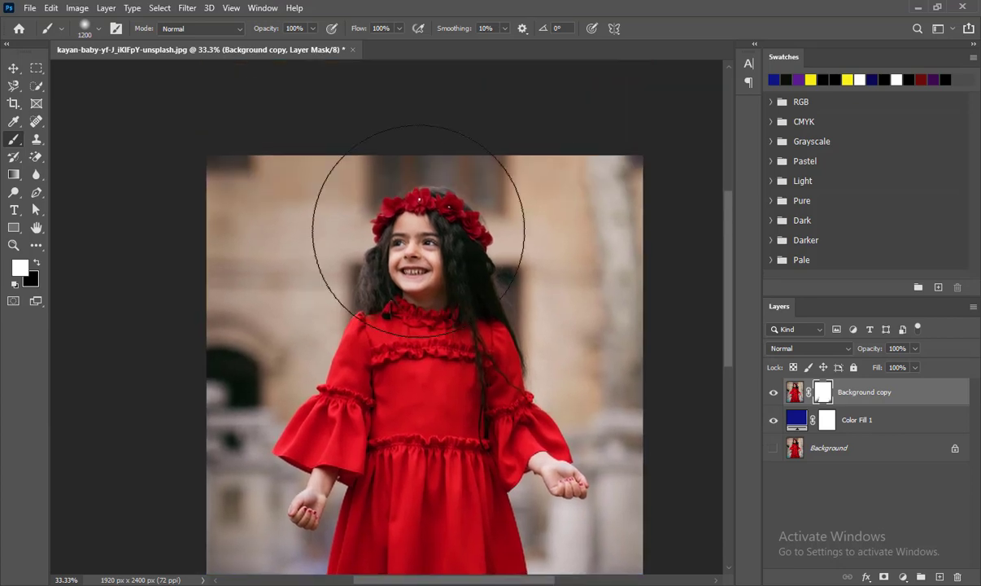
Switch the brush color to black and paint over the mask to hide the background around the figure again.
{"action": "key", "text": "x"}
{"action": "mouse_move", "coordinate": [646, 264]}
{"action": "left_mouse_down"}
{"action": "mouse_move", "coordinate": [608, 172]}
{"action": "mouse_move", "coordinate": [593, 199]}
{"action": "mouse_move", "coordinate": [607, 235]}
{"action": "mouse_move", "coordinate": [419, 103]}
{"action": "mouse_move", "coordinate": [181, 228]}
{"action": "mouse_move", "coordinate": [183, 188]}
{"action": "mouse_move", "coordinate": [215, 413]}
{"action": "left_mouse_up"}
{"action": "mouse_move", "coordinate": [266, 386]}
{"action": "left_mouse_down"}
{"action": "mouse_move", "coordinate": [278, 114]}
{"action": "mouse_move", "coordinate": [288, 126]}
{"action": "left_mouse_up"}
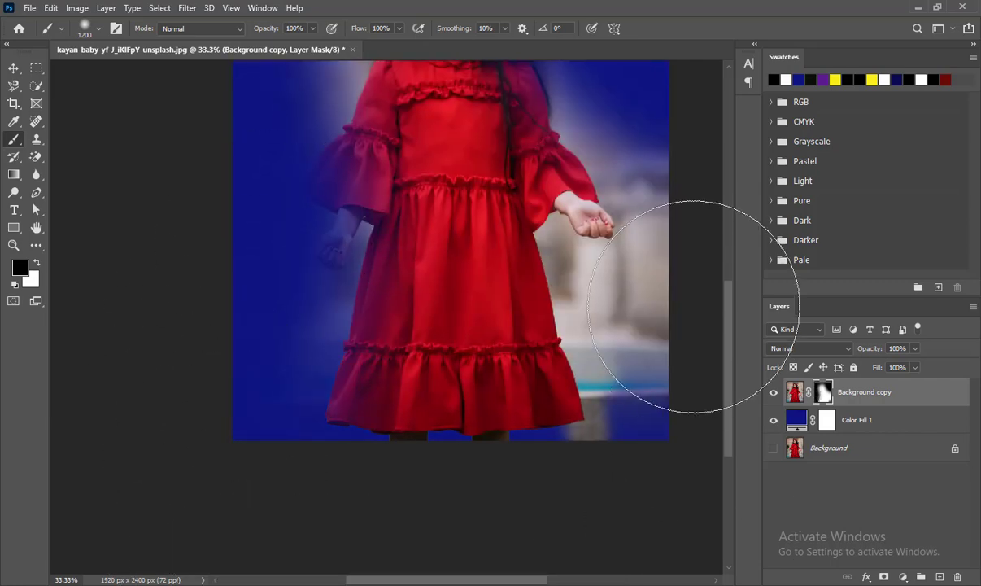
{"action": "left_click_drag", "start_coordinate": [614, 285], "coordinate": [632, 438]}
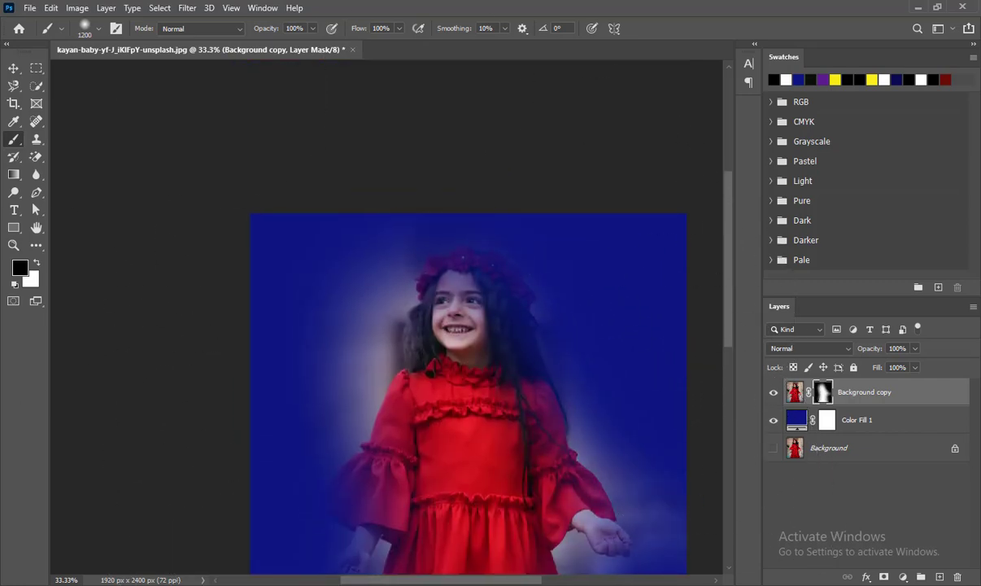